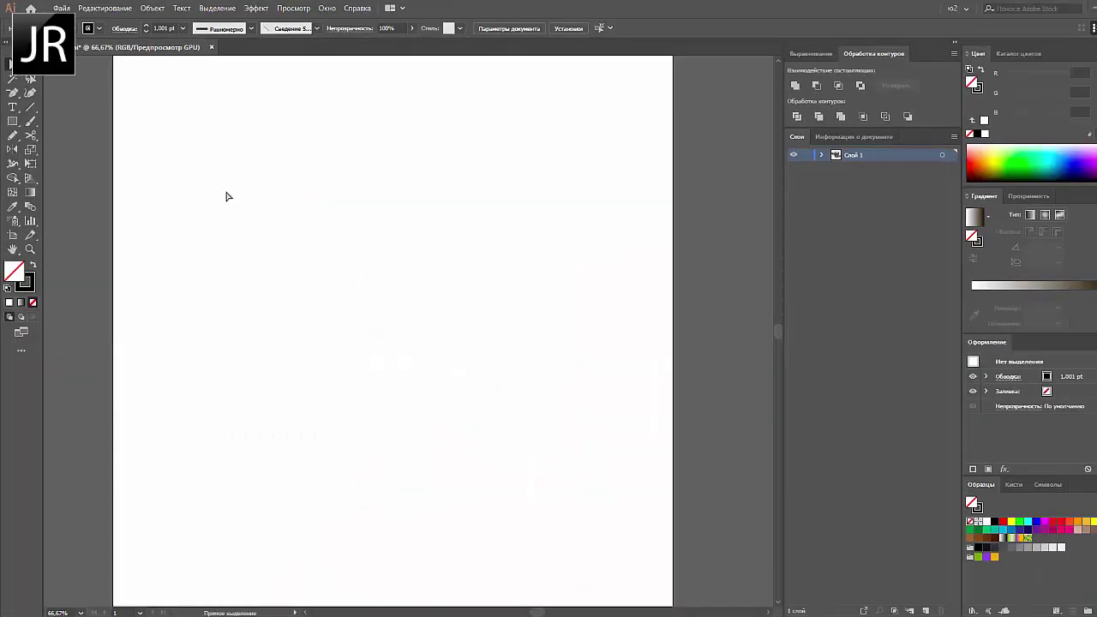
- Draw a rectangular grid near the top of the artboard and color its lines red
{"action": "left_click_drag", "start_coordinate": [168, 152], "coordinate": [589, 435]}
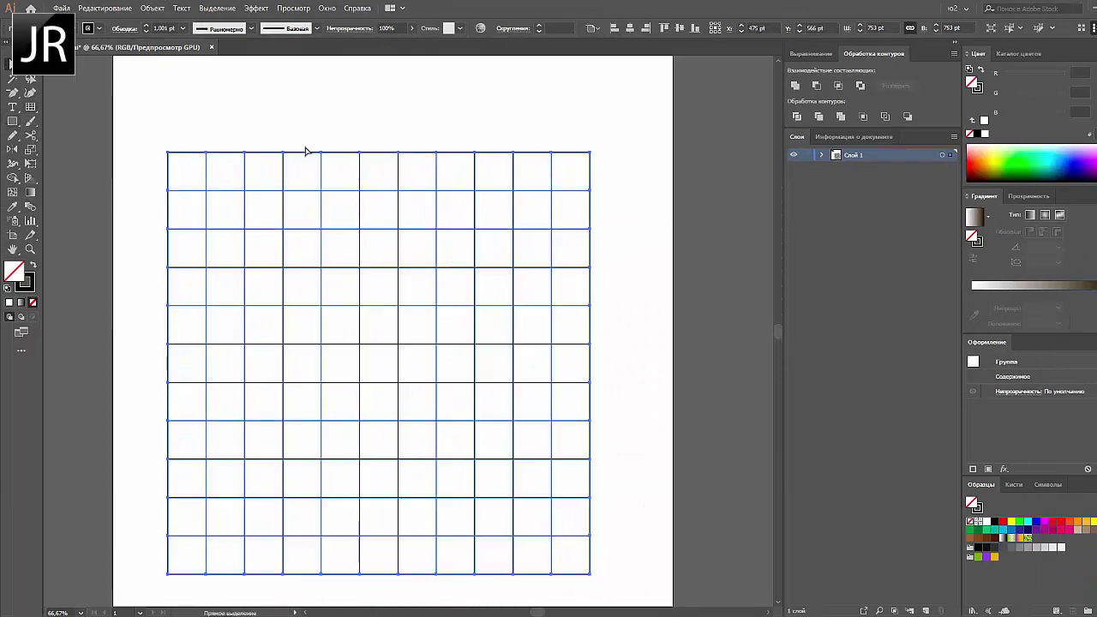
{"action": "left_click_drag", "start_coordinate": [306, 152], "coordinate": [305, 132]}
{"action": "left_click", "coordinate": [976, 133]}
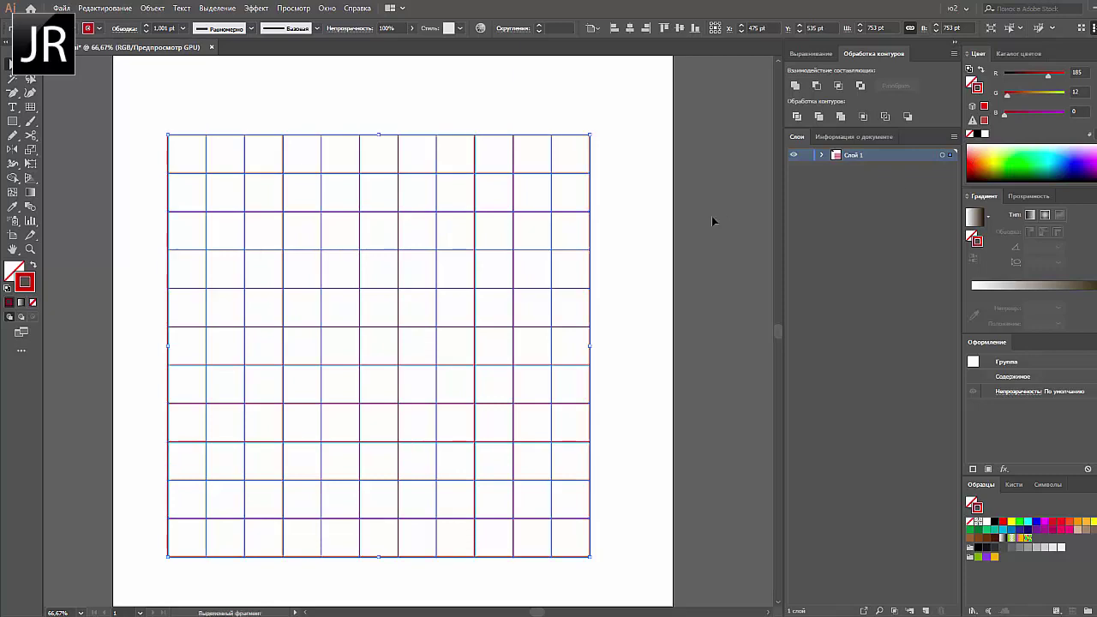
- Skew the grid to the right with Free Transform and scale it down
{"action": "key", "text": "e"}
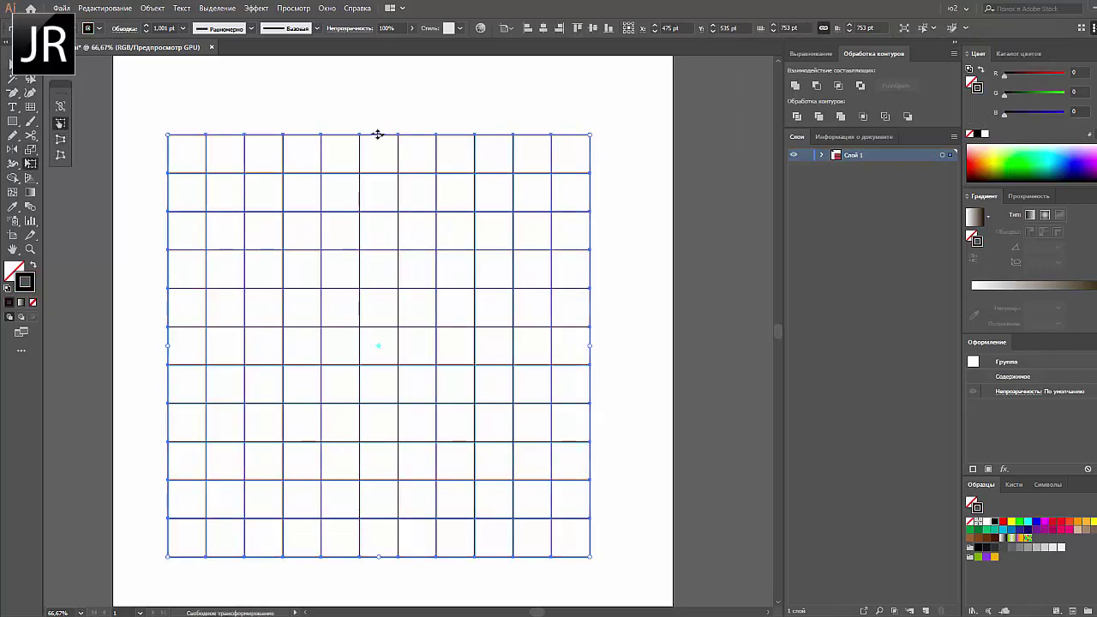
{"action": "left_click_drag", "start_coordinate": [378, 135], "coordinate": [479, 134]}
{"action": "key", "text": "a"}
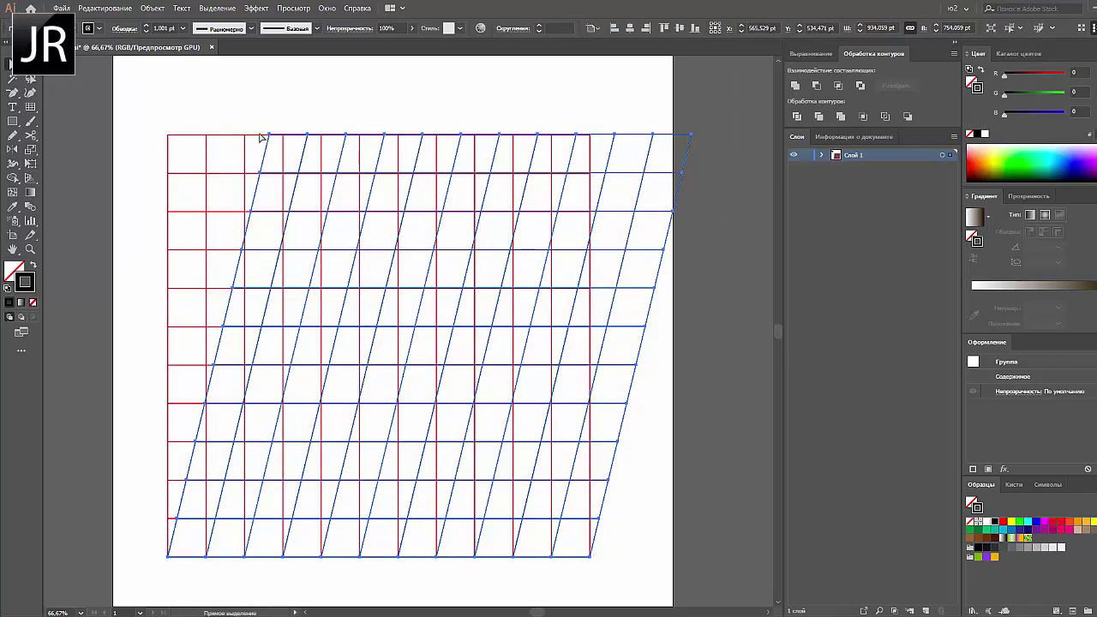
{"action": "key", "text": "v"}
{"action": "left_click_drag", "start_coordinate": [691, 557], "coordinate": [439, 376]}
- Duplicate the slanted grid and place the copy to extend the guide grid
{"action": "left_click", "coordinate": [388, 317]}
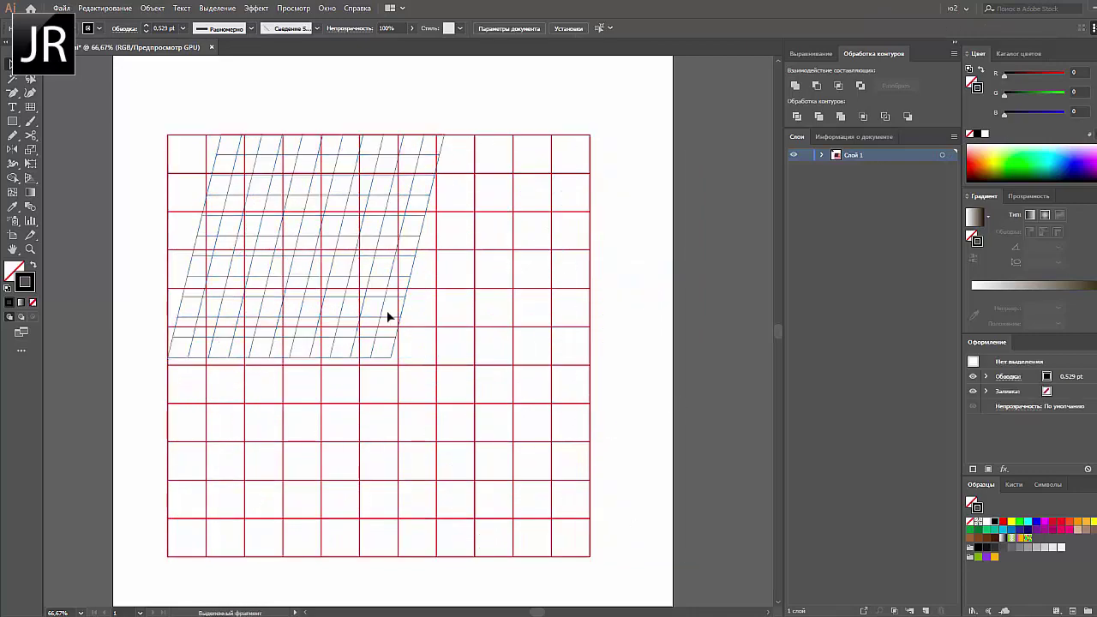
{"action": "left_click_drag", "start_coordinate": [230, 265], "coordinate": [455, 264]}
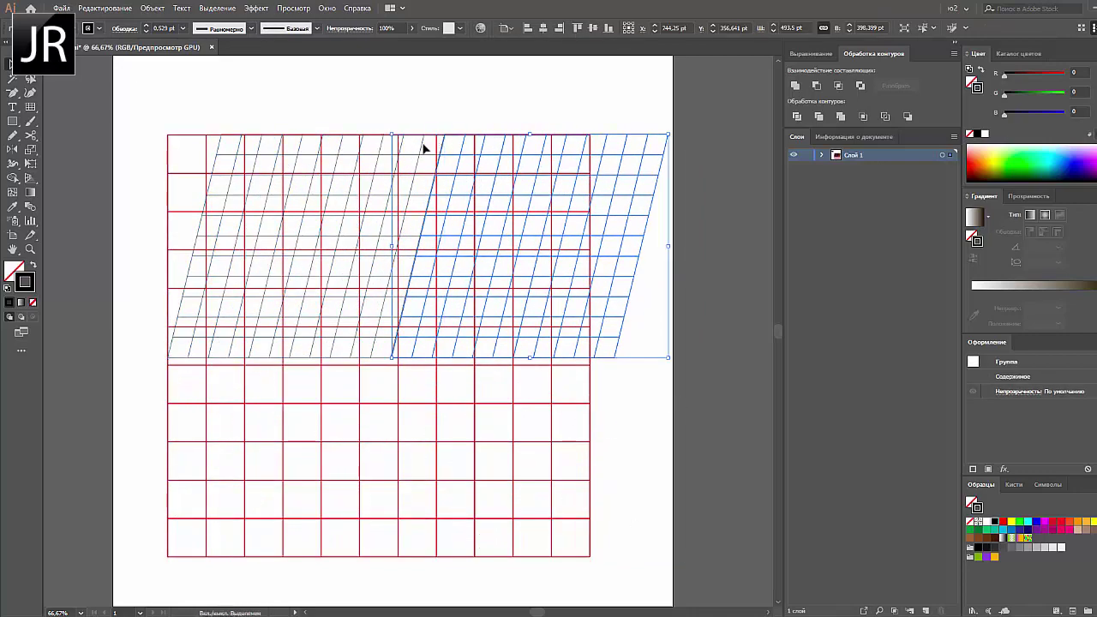
{"action": "left_click_drag", "start_coordinate": [422, 150], "coordinate": [368, 373]}
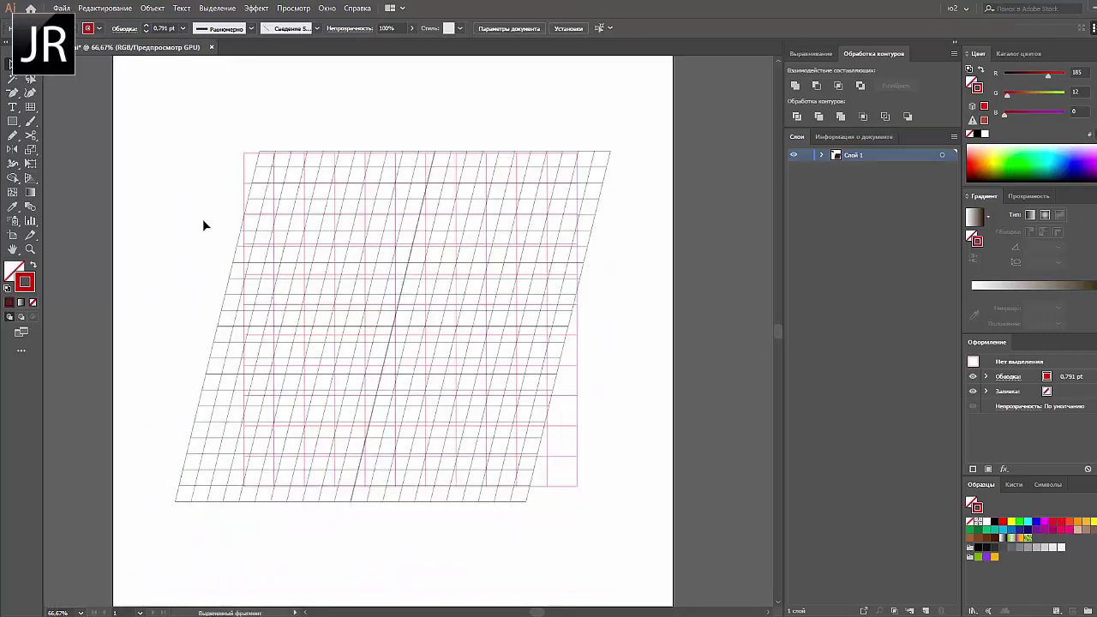
- Pencil a curved swash left of the grid and give it a black stroke
{"action": "key", "text": "n"}
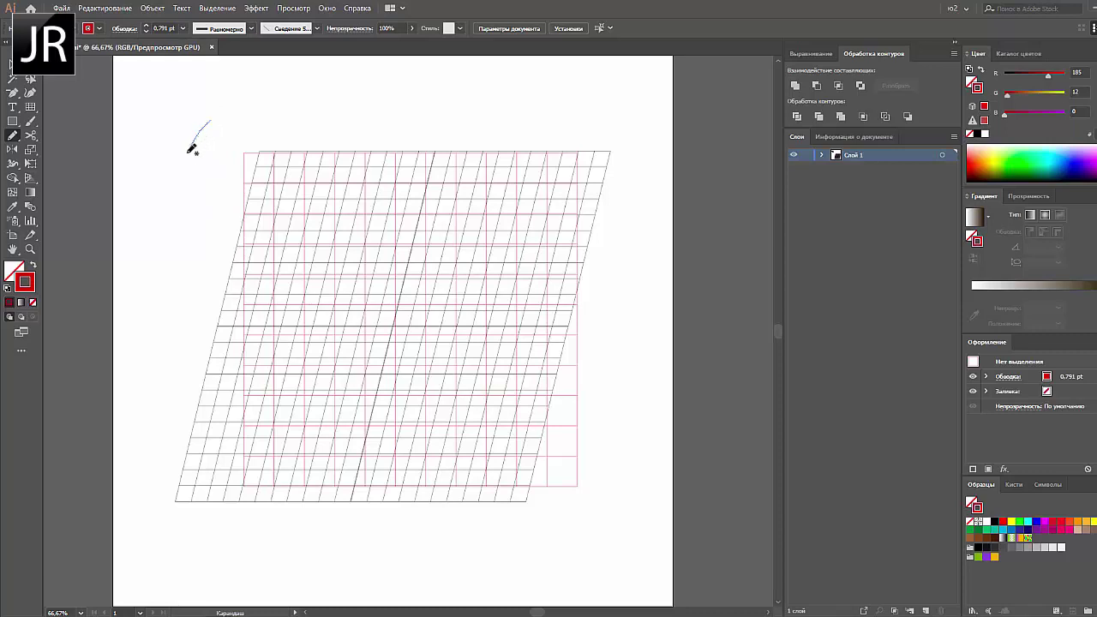
{"action": "left_click_drag", "start_coordinate": [189, 151], "coordinate": [233, 216]}
{"action": "key", "text": "v"}
{"action": "left_click", "coordinate": [176, 176]}
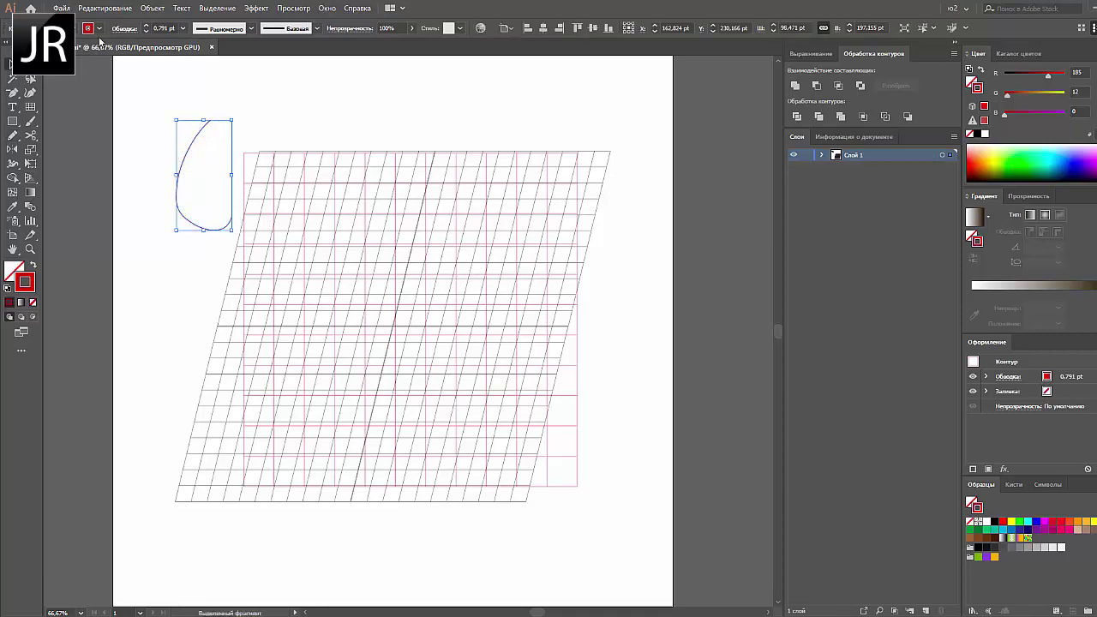
{"action": "left_click", "coordinate": [98, 28]}
{"action": "left_click", "coordinate": [21, 82]}
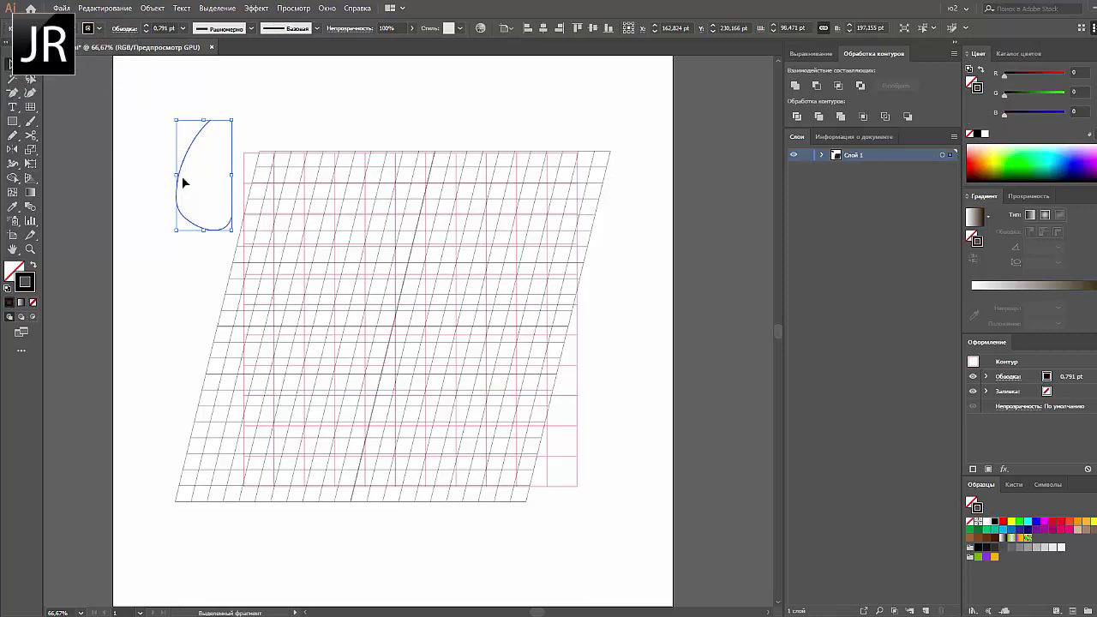
- Widen the swash with the Width tool into a taper thick at the top
{"action": "left_click", "coordinate": [13, 163]}
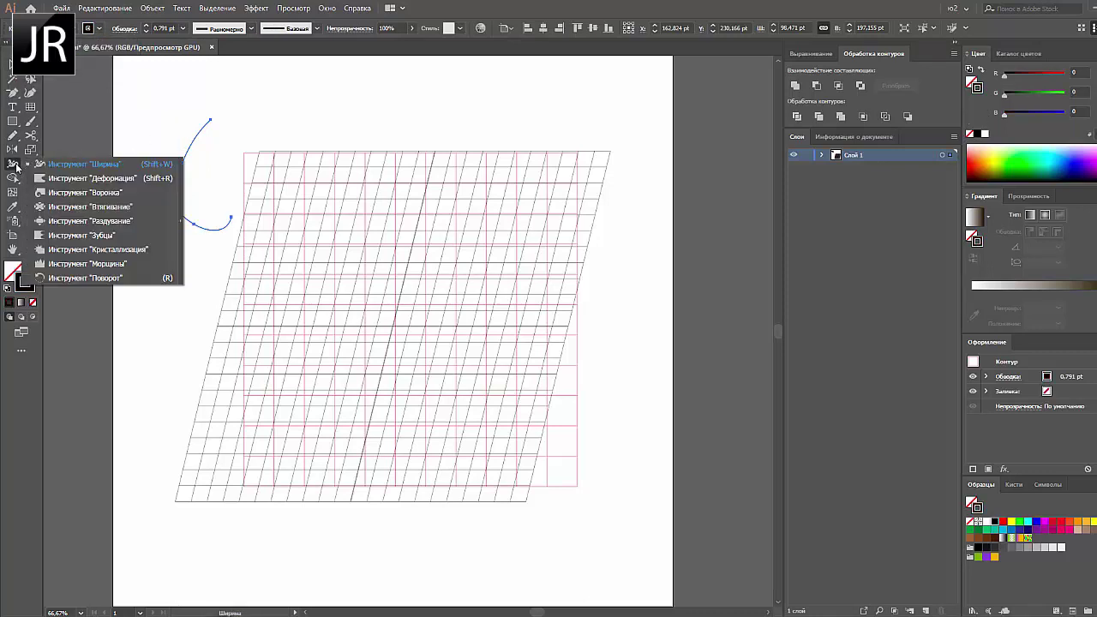
{"action": "left_click", "coordinate": [90, 164]}
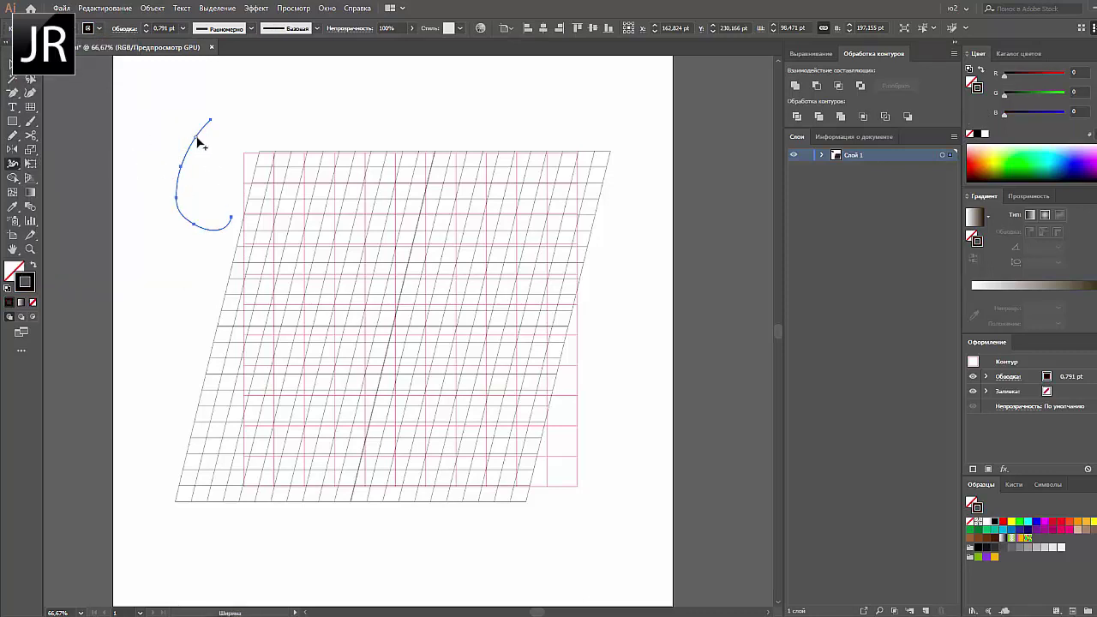
{"action": "mouse_move", "coordinate": [202, 146]}
{"action": "left_mouse_down"}
{"action": "mouse_move", "coordinate": [190, 214]}
{"action": "mouse_move", "coordinate": [176, 201]}
{"action": "left_mouse_up"}
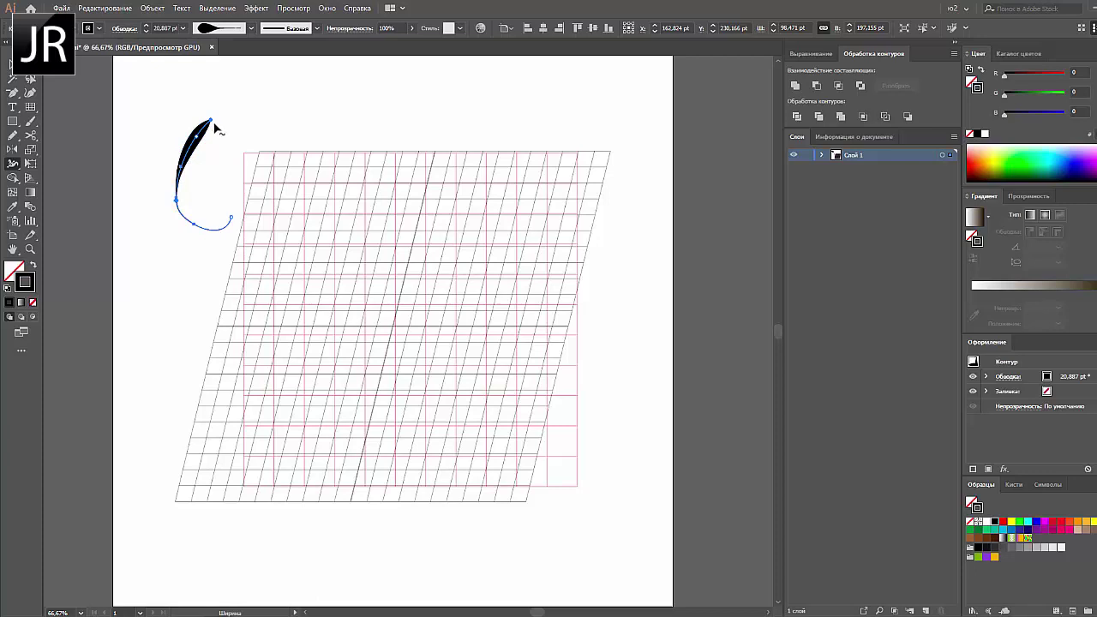
{"action": "left_click_drag", "start_coordinate": [214, 126], "coordinate": [224, 130]}
{"action": "key", "text": "v"}
{"action": "left_click", "coordinate": [133, 89]}
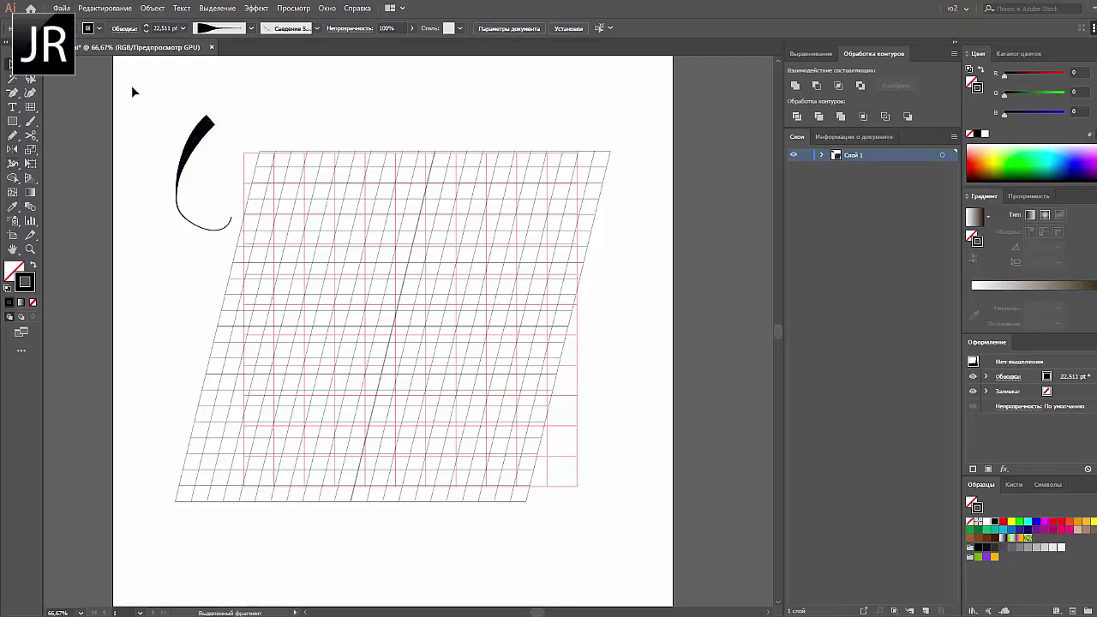
- Nudge the swash, pencil a letter O, and reshape its anchors to round it out
{"action": "left_click_drag", "start_coordinate": [202, 137], "coordinate": [192, 124]}
{"action": "left_click", "coordinate": [137, 113]}
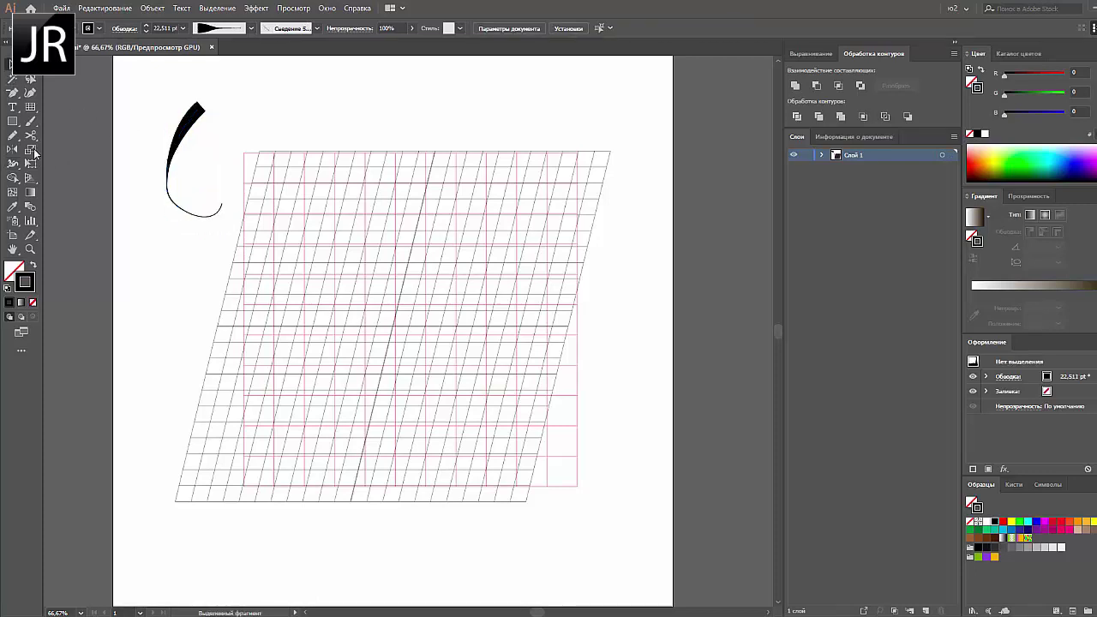
{"action": "left_click", "coordinate": [12, 135]}
{"action": "mouse_move", "coordinate": [271, 104]}
{"action": "left_mouse_down"}
{"action": "mouse_move", "coordinate": [309, 82]}
{"action": "mouse_move", "coordinate": [275, 119]}
{"action": "left_mouse_up"}
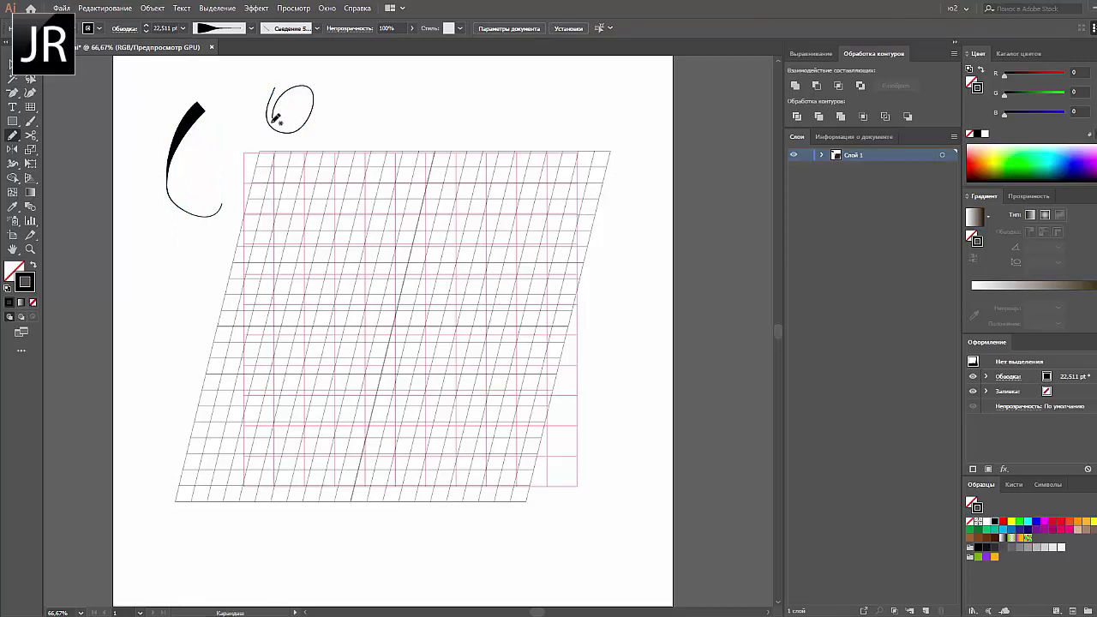
{"action": "left_click", "coordinate": [275, 96], "text": "ctrl"}
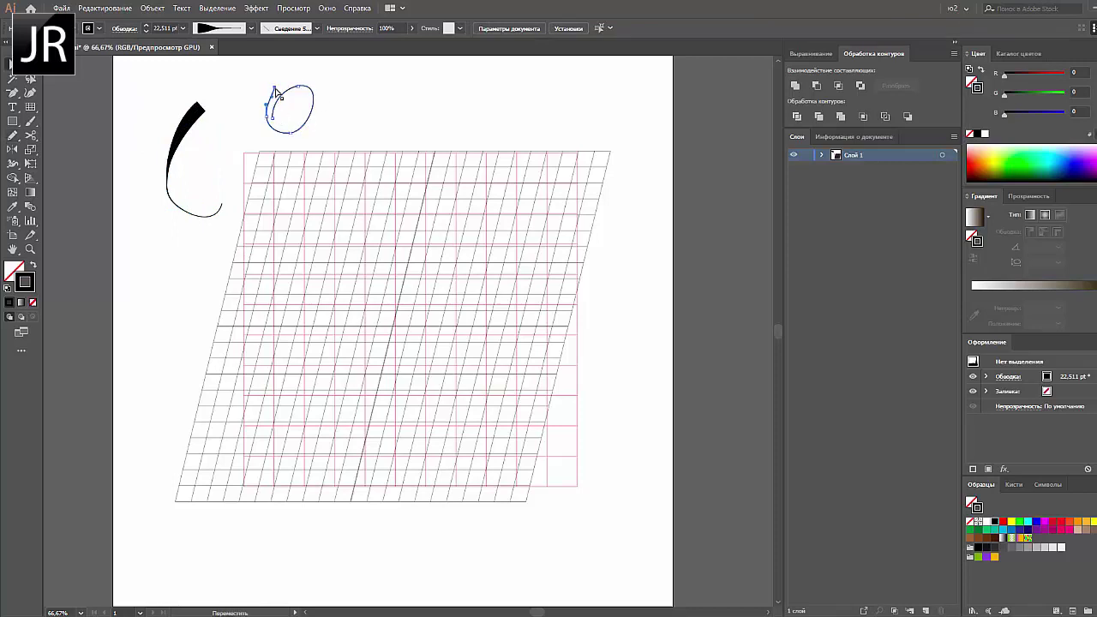
{"action": "left_click", "coordinate": [272, 121], "text": "ctrl"}
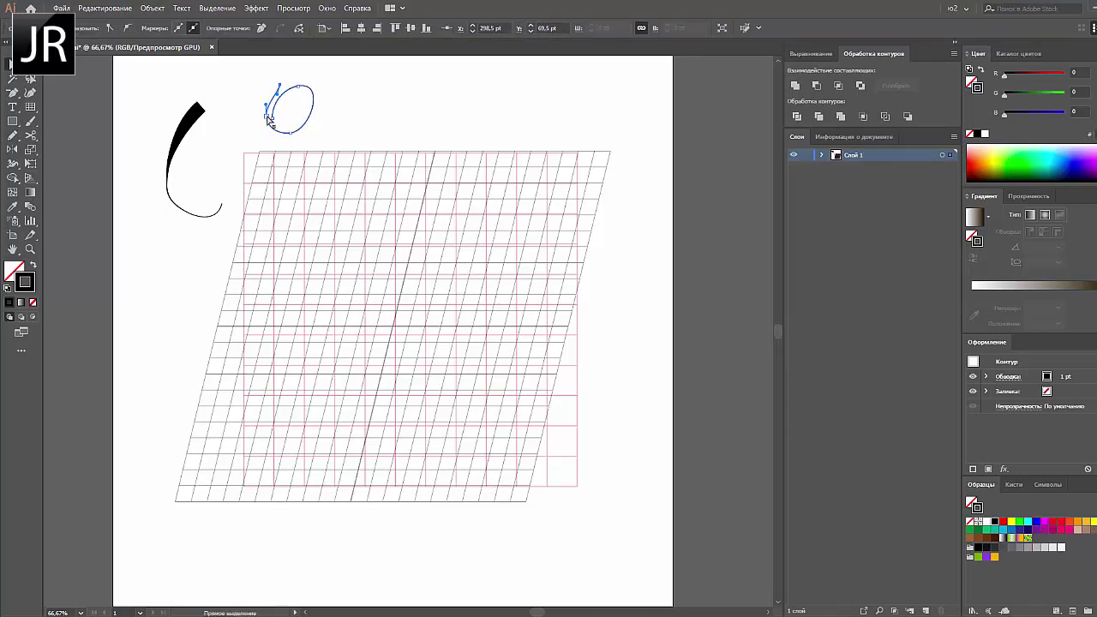
{"action": "left_click_drag", "start_coordinate": [271, 121], "coordinate": [281, 133]}
{"action": "left_click_drag", "start_coordinate": [301, 95], "coordinate": [301, 87]}
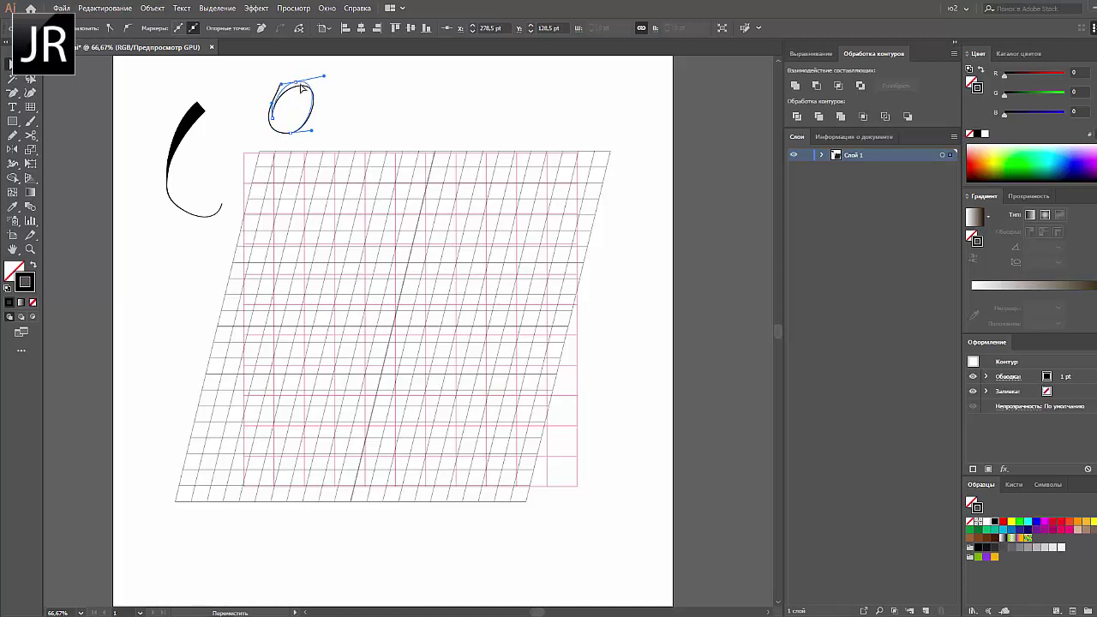
{"action": "left_click", "coordinate": [350, 94]}
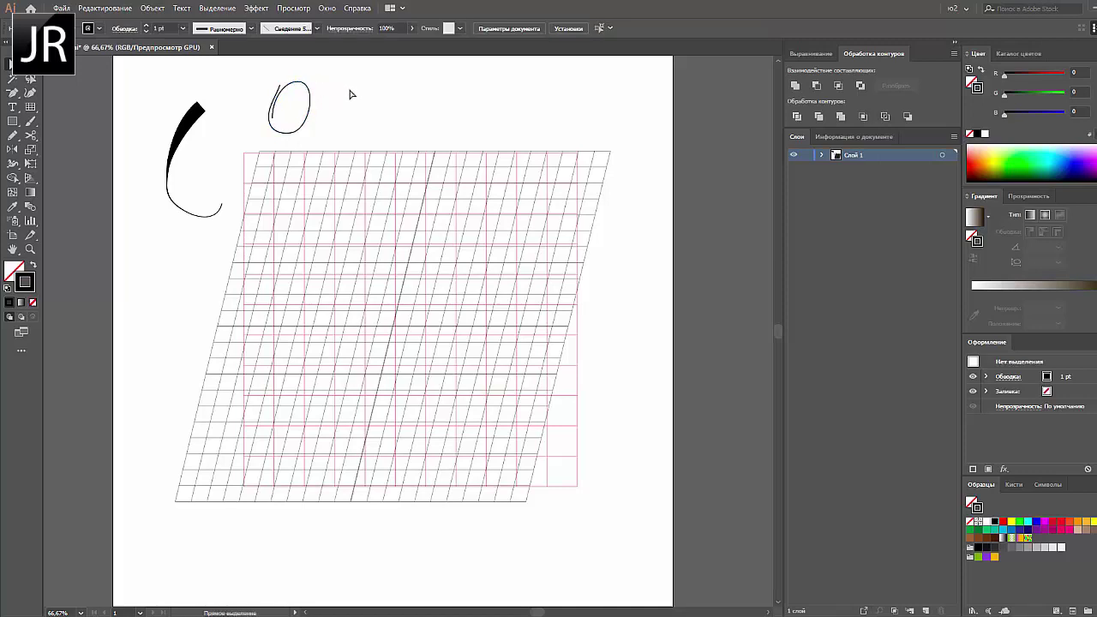
- Vary the O's stroke width, thickening the right and left sides and thinning the rest
{"action": "left_click", "coordinate": [299, 115]}
{"action": "left_click", "coordinate": [171, 157]}
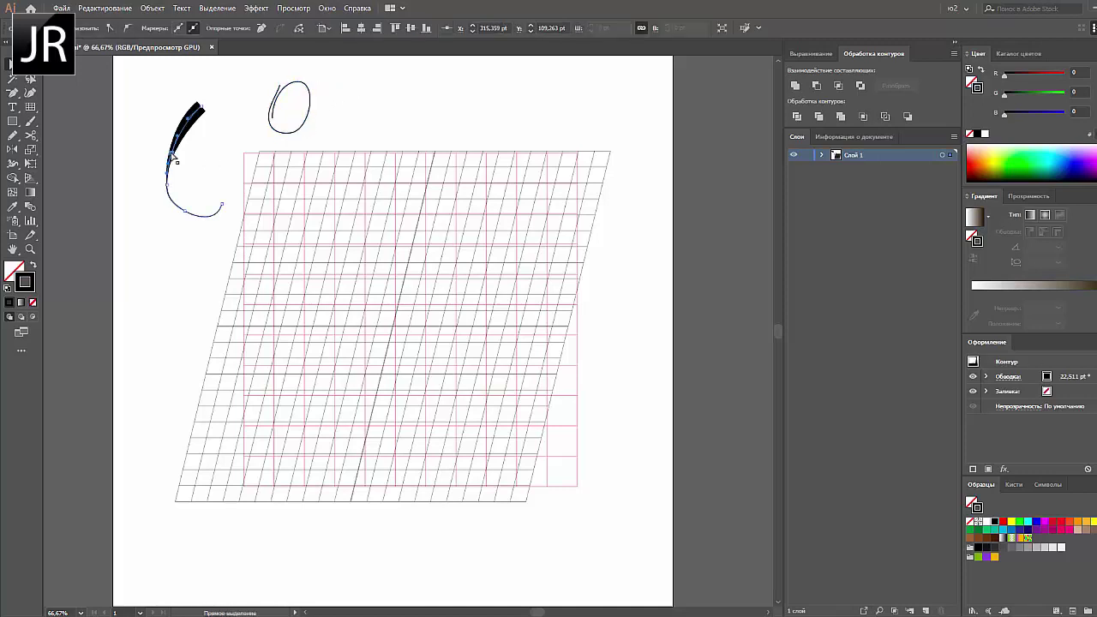
{"action": "key", "text": "shift+w"}
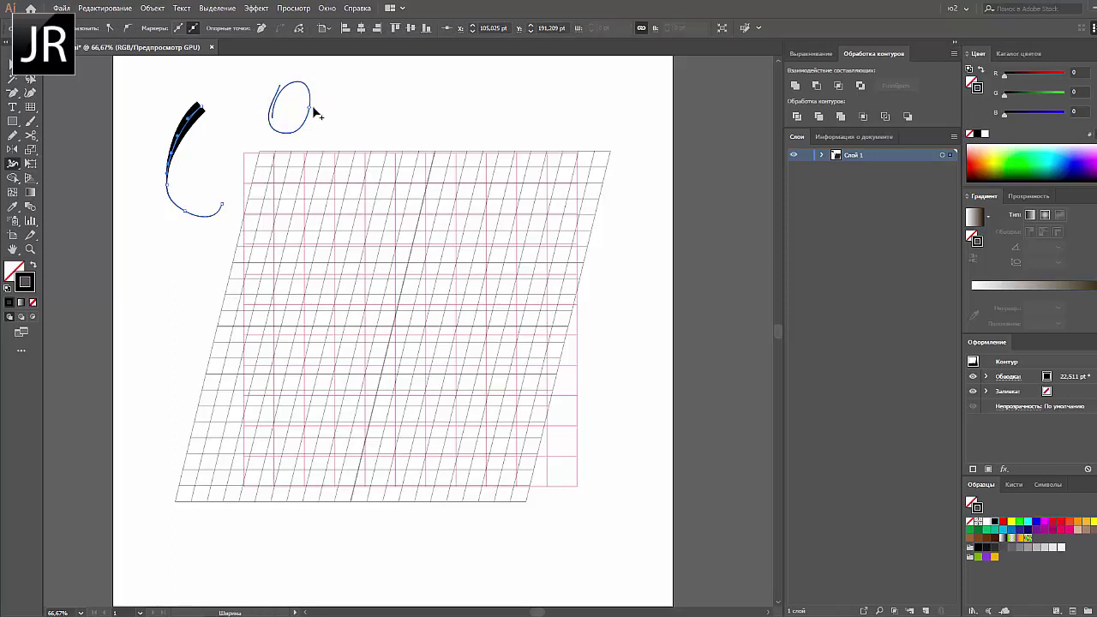
{"action": "left_click_drag", "start_coordinate": [314, 108], "coordinate": [313, 103]}
{"action": "left_click_drag", "start_coordinate": [278, 139], "coordinate": [280, 134]}
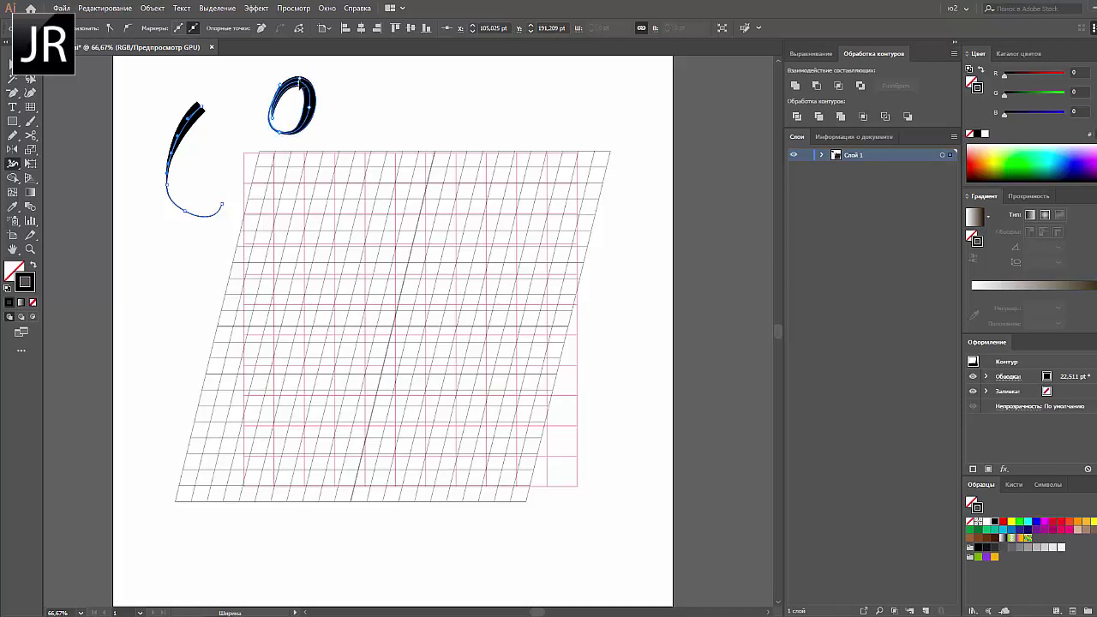
{"action": "left_click_drag", "start_coordinate": [302, 83], "coordinate": [285, 103]}
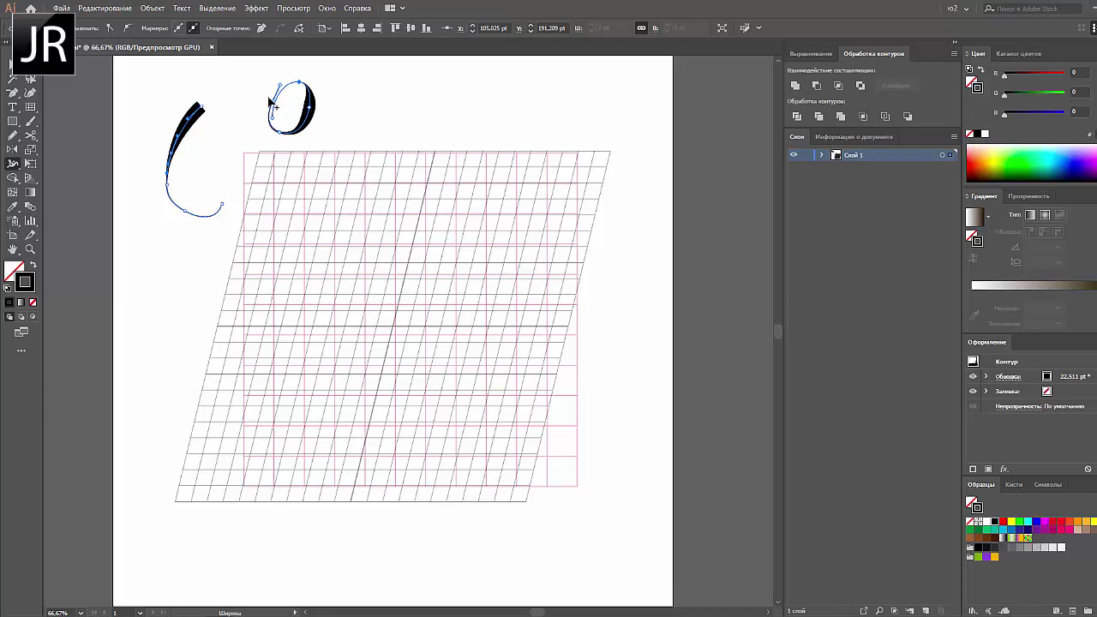
{"action": "left_click_drag", "start_coordinate": [269, 100], "coordinate": [251, 110]}
- Select the whole O and scale it narrower
{"action": "left_click", "coordinate": [10, 64]}
{"action": "left_click", "coordinate": [89, 68]}
{"action": "left_click", "coordinate": [315, 110]}
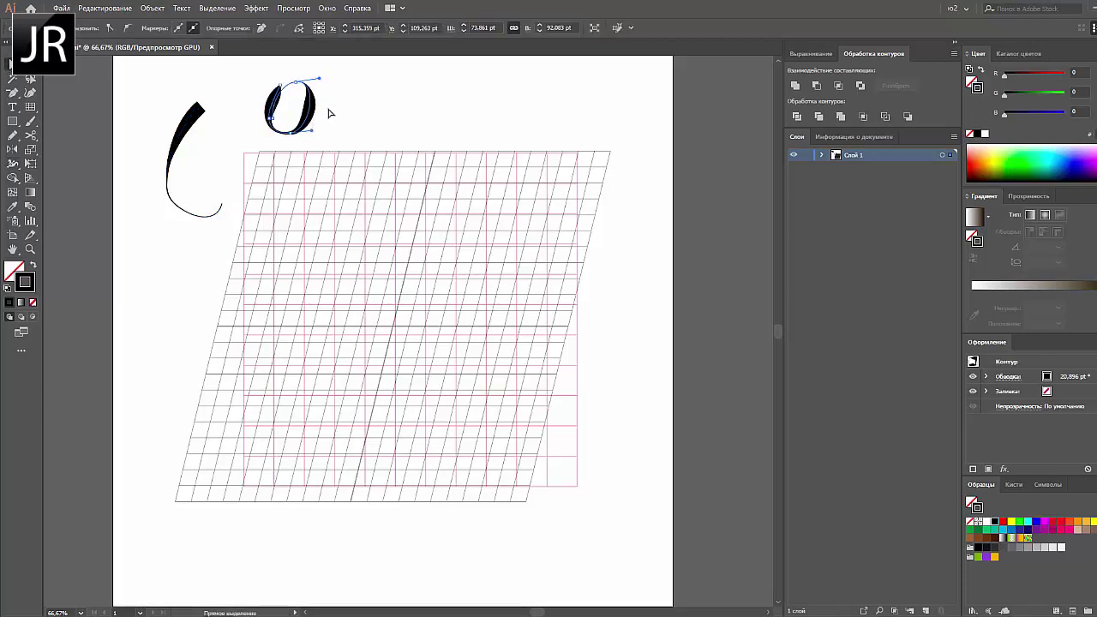
{"action": "left_click", "coordinate": [334, 135]}
{"action": "key", "text": "v"}
{"action": "left_click", "coordinate": [306, 109]}
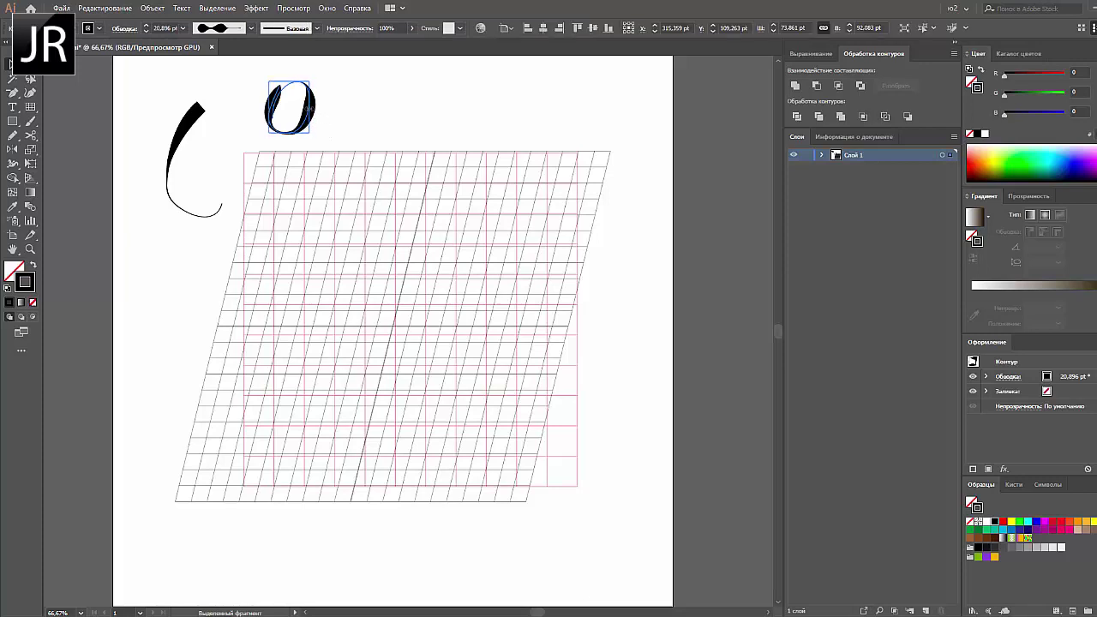
{"action": "mouse_move", "coordinate": [310, 133]}
{"action": "left_mouse_down"}
{"action": "mouse_move", "coordinate": [302, 199]}
{"action": "mouse_move", "coordinate": [291, 182]}
{"action": "left_mouse_up"}
- Move the O's left anchor points with Direct Selection to refine its shape
{"action": "left_click", "coordinate": [340, 121]}
{"action": "left_click", "coordinate": [325, 115]}
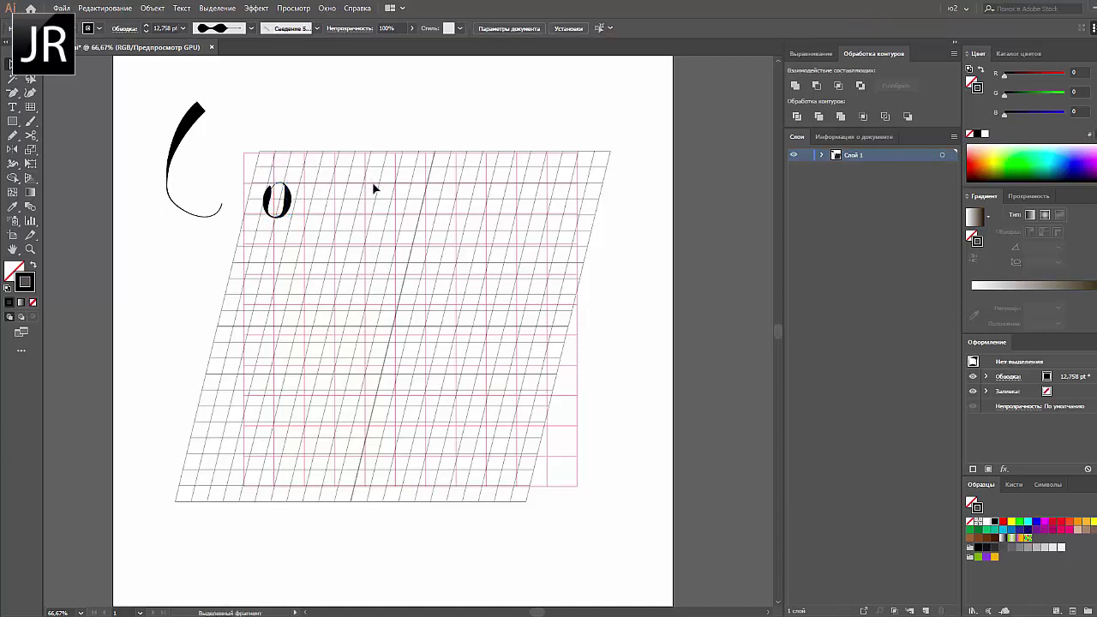
{"action": "left_click", "coordinate": [270, 193]}
{"action": "left_click", "coordinate": [272, 204]}
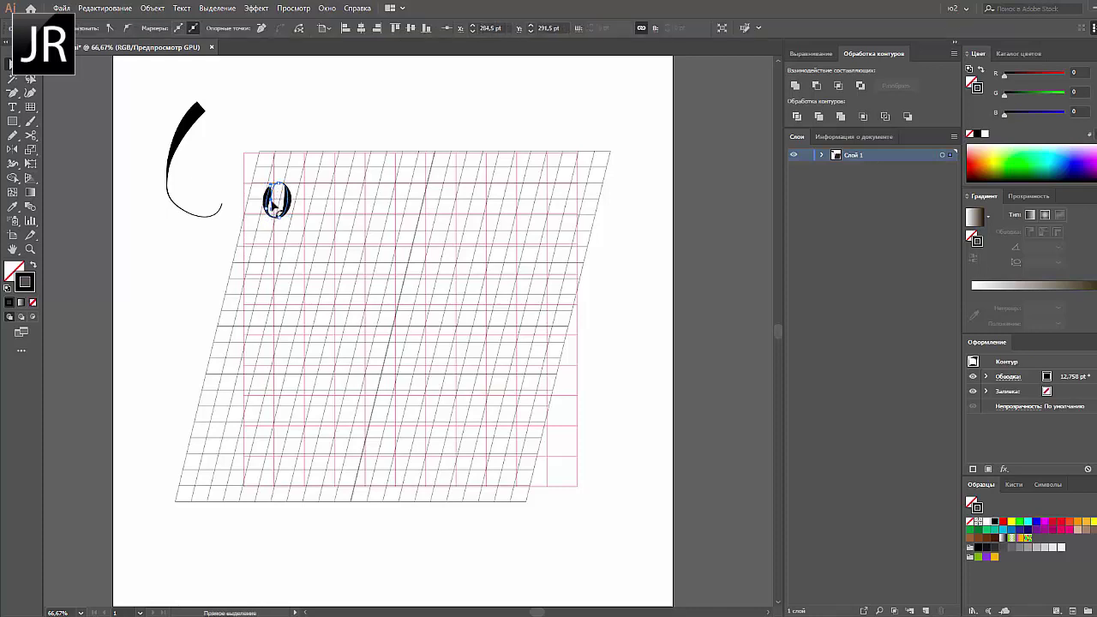
{"action": "left_click_drag", "start_coordinate": [273, 202], "coordinate": [269, 200]}
{"action": "left_click", "coordinate": [276, 161]}
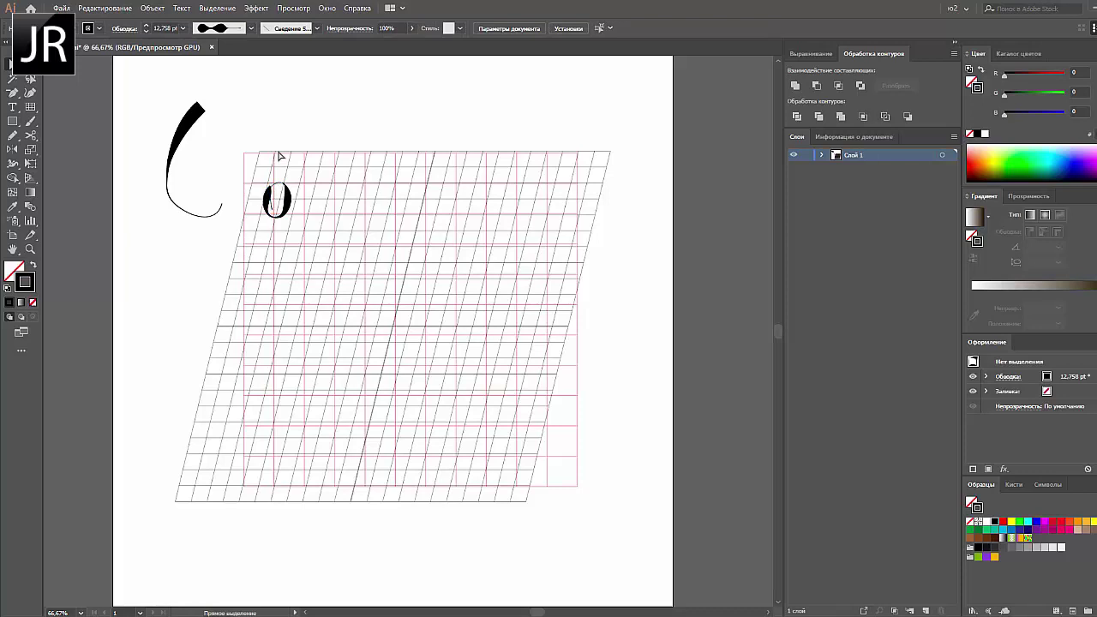
{"action": "left_click", "coordinate": [274, 206]}
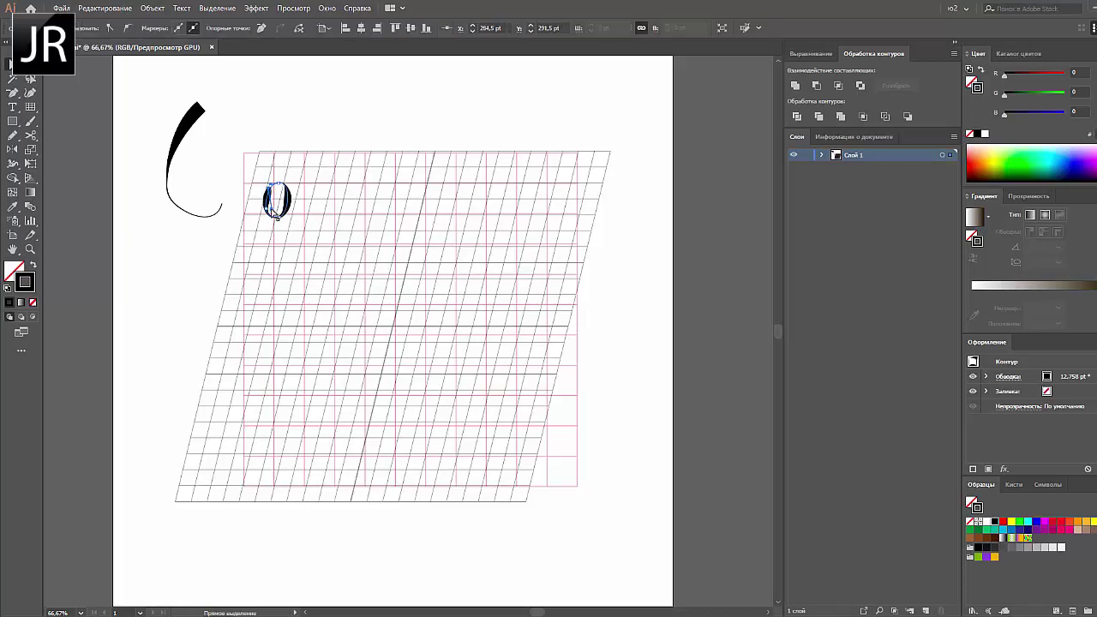
{"action": "mouse_move", "coordinate": [265, 204]}
{"action": "left_mouse_down"}
{"action": "mouse_move", "coordinate": [277, 176]}
{"action": "mouse_move", "coordinate": [263, 183]}
{"action": "mouse_move", "coordinate": [267, 198]}
{"action": "left_mouse_up"}
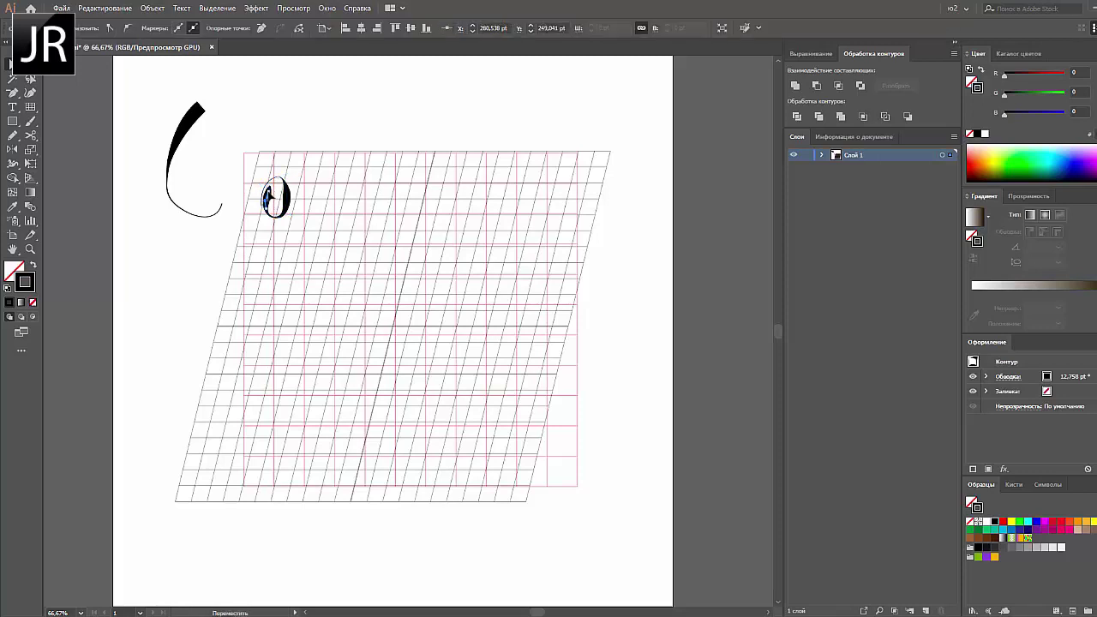
- Widen the left side of the O's stroke with the Width tool, then reselect the letter
{"action": "key", "text": "p"}
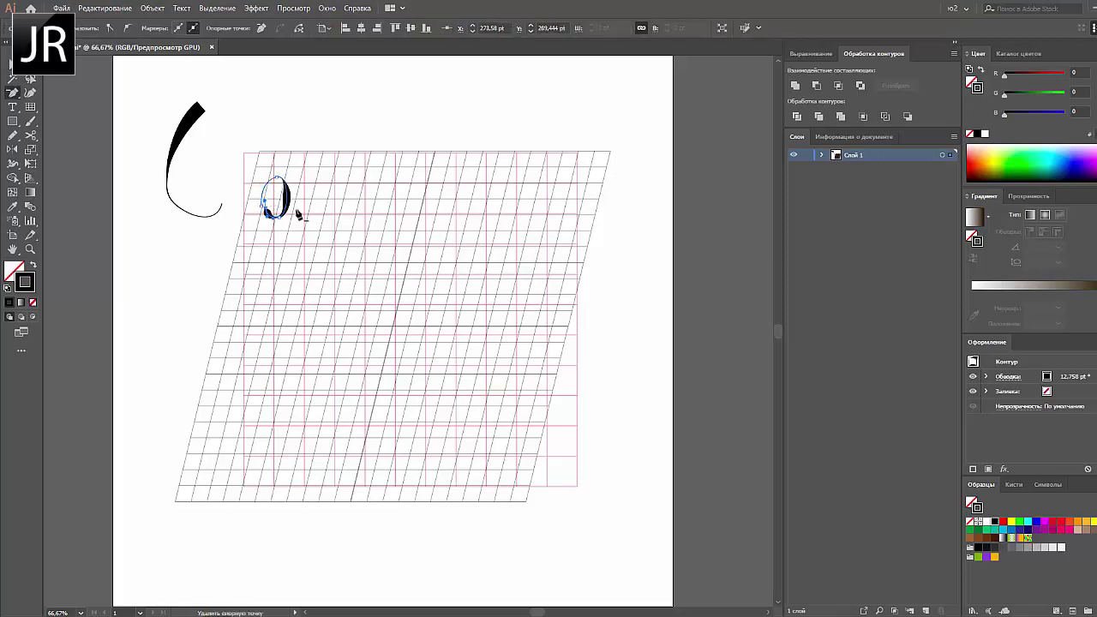
{"action": "left_click", "coordinate": [296, 215], "text": "ctrl"}
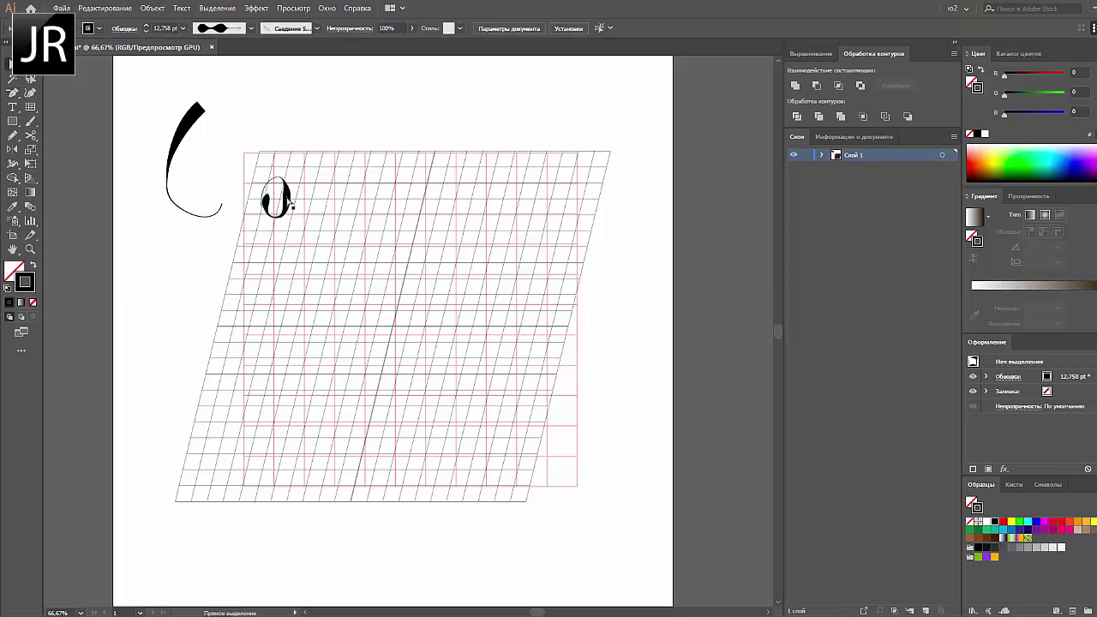
{"action": "left_click", "coordinate": [274, 184]}
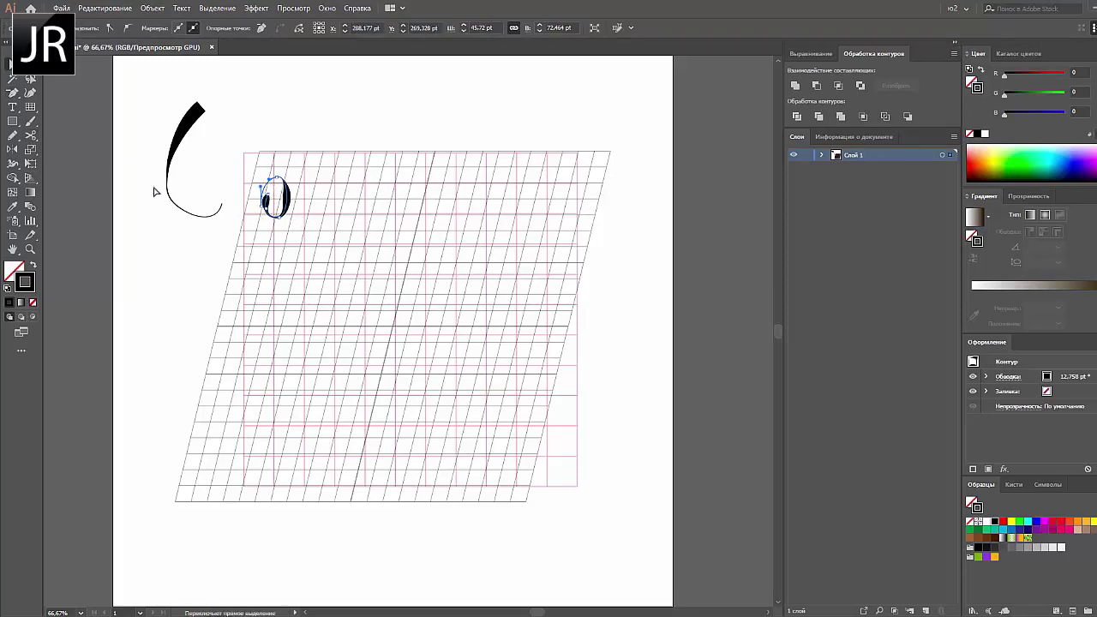
{"action": "key", "text": "shift+w"}
{"action": "left_click_drag", "start_coordinate": [267, 190], "coordinate": [261, 195]}
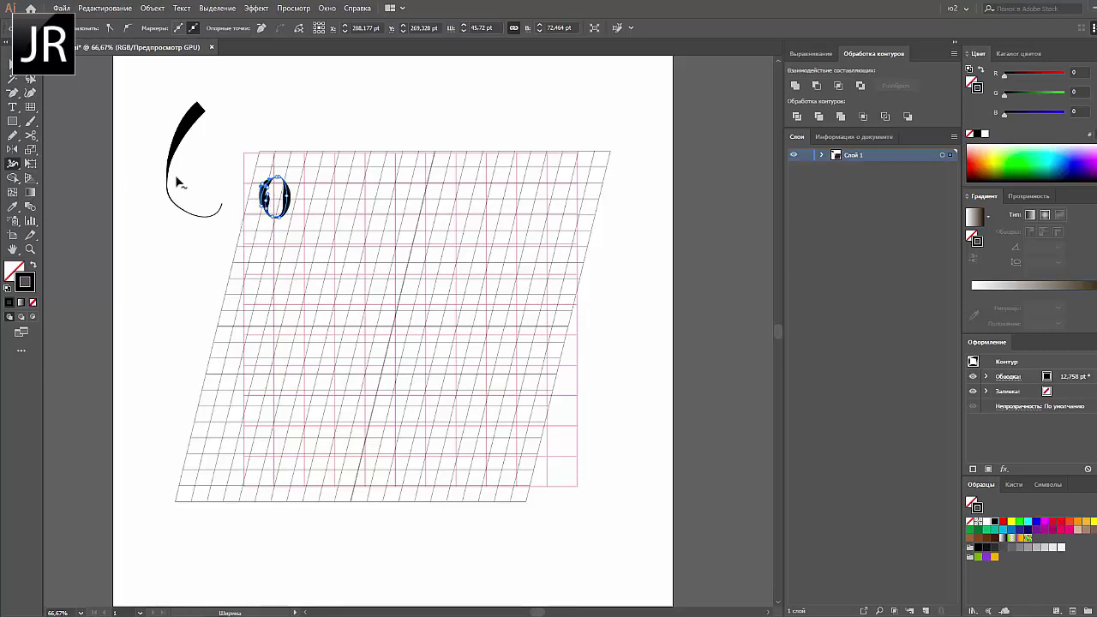
{"action": "key", "text": "a"}
{"action": "left_click", "coordinate": [95, 100]}
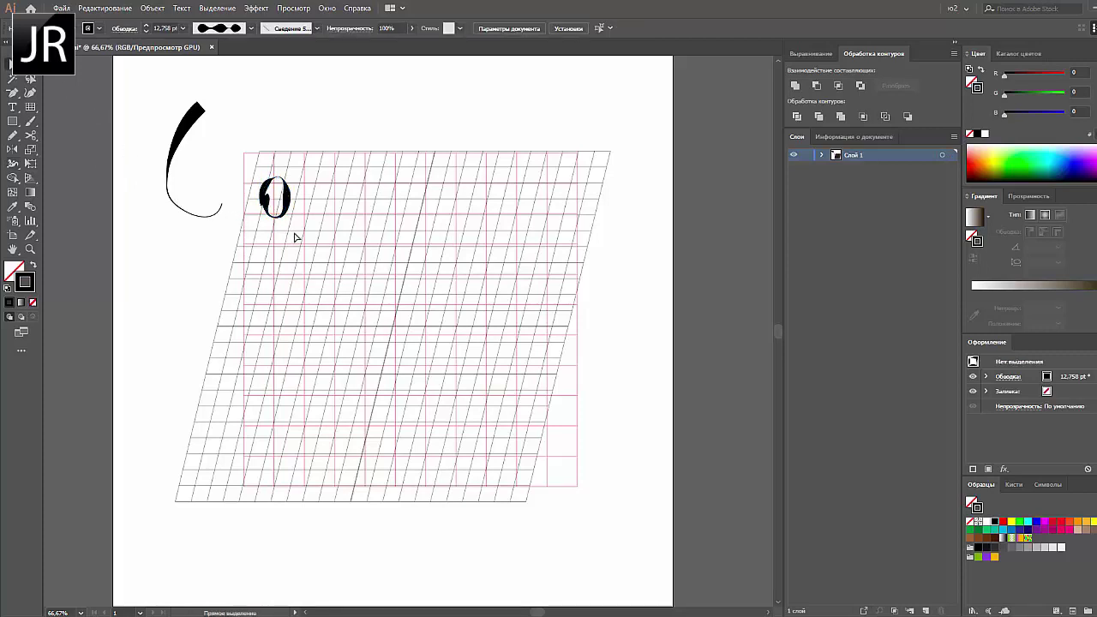
{"action": "left_click", "coordinate": [277, 197]}
- Delete the trial O and pencil the word чистый across the grid
{"action": "key", "text": "Delete"}
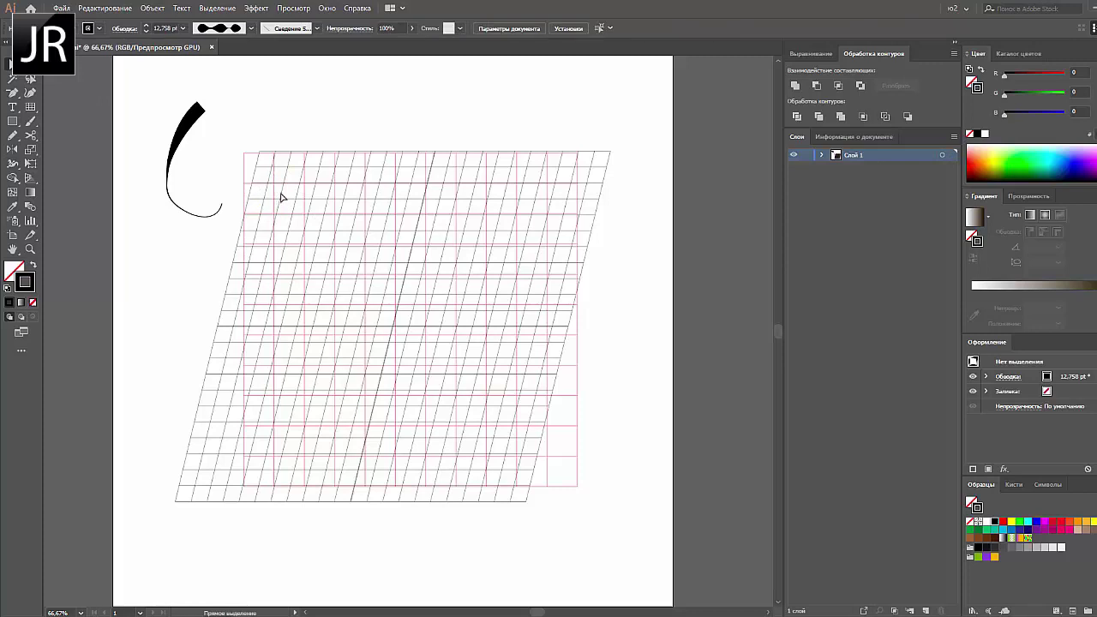
{"action": "key", "text": "n"}
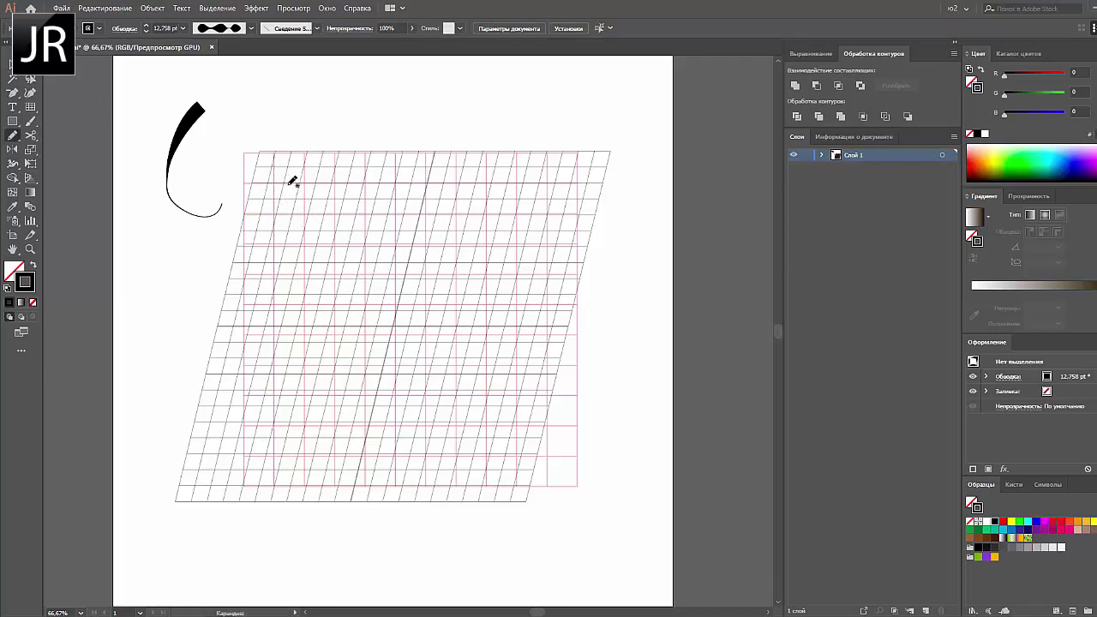
{"action": "mouse_move", "coordinate": [286, 212]}
{"action": "left_mouse_down"}
{"action": "mouse_move", "coordinate": [306, 193]}
{"action": "mouse_move", "coordinate": [292, 227]}
{"action": "left_mouse_up"}
{"action": "mouse_move", "coordinate": [317, 183]}
{"action": "left_mouse_down"}
{"action": "mouse_move", "coordinate": [332, 215]}
{"action": "mouse_move", "coordinate": [341, 184]}
{"action": "mouse_move", "coordinate": [358, 215]}
{"action": "mouse_move", "coordinate": [402, 202]}
{"action": "mouse_move", "coordinate": [399, 214]}
{"action": "mouse_move", "coordinate": [446, 214]}
{"action": "left_mouse_up"}
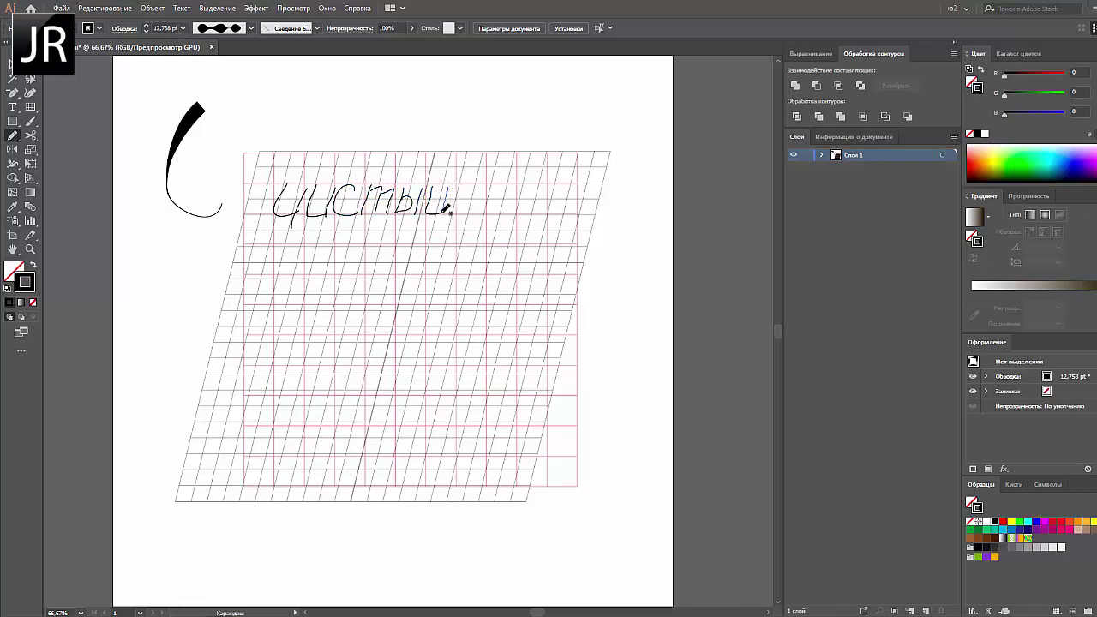
{"action": "left_click_drag", "start_coordinate": [439, 171], "coordinate": [446, 174]}
- Pencil город below it and shift its letters slightly left
{"action": "mouse_move", "coordinate": [310, 241]}
{"action": "left_mouse_down"}
{"action": "mouse_move", "coordinate": [336, 262]}
{"action": "mouse_move", "coordinate": [361, 227]}
{"action": "mouse_move", "coordinate": [368, 233]}
{"action": "mouse_move", "coordinate": [358, 293]}
{"action": "left_mouse_up"}
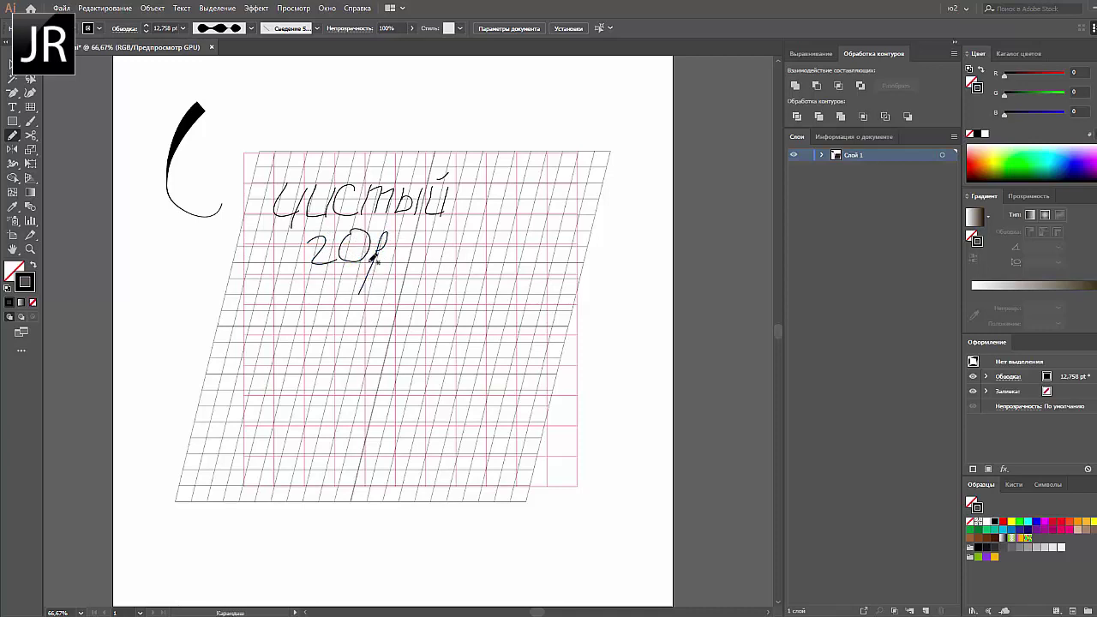
{"action": "left_click_drag", "start_coordinate": [378, 257], "coordinate": [382, 261]}
{"action": "mouse_move", "coordinate": [467, 236]}
{"action": "left_mouse_down"}
{"action": "mouse_move", "coordinate": [481, 244]}
{"action": "mouse_move", "coordinate": [452, 209]}
{"action": "left_mouse_up"}
{"action": "key", "text": "v"}
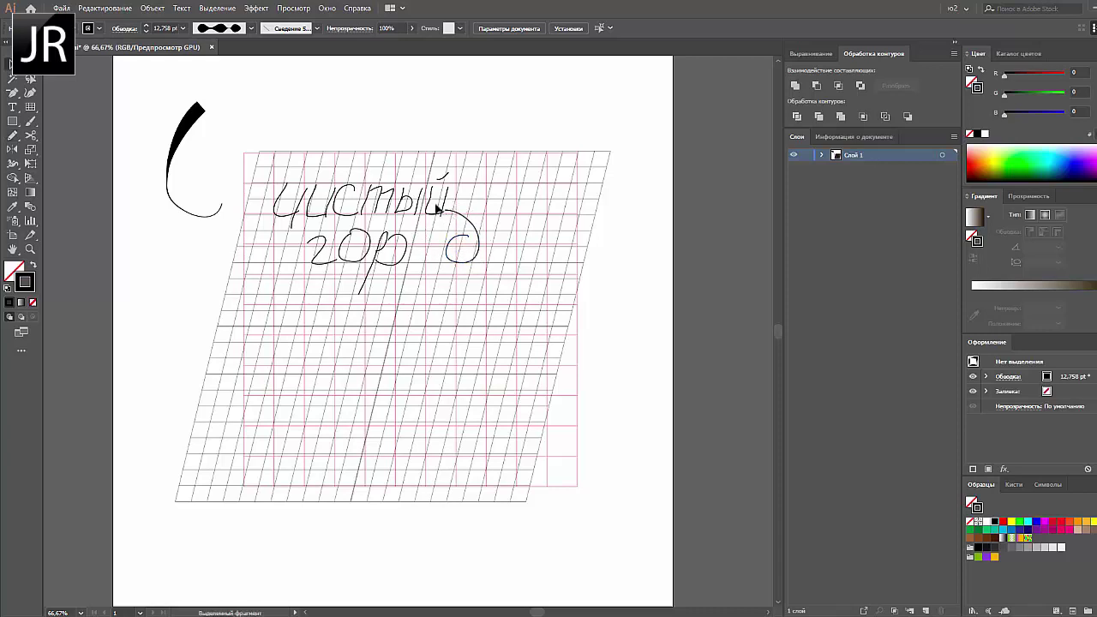
{"action": "left_click_drag", "start_coordinate": [287, 251], "coordinate": [433, 245]}
{"action": "key", "text": "ctrl+shift+a"}
- Add the missing о to город, then simplify both words at 22% precision
{"action": "left_click_drag", "start_coordinate": [330, 241], "coordinate": [282, 251]}
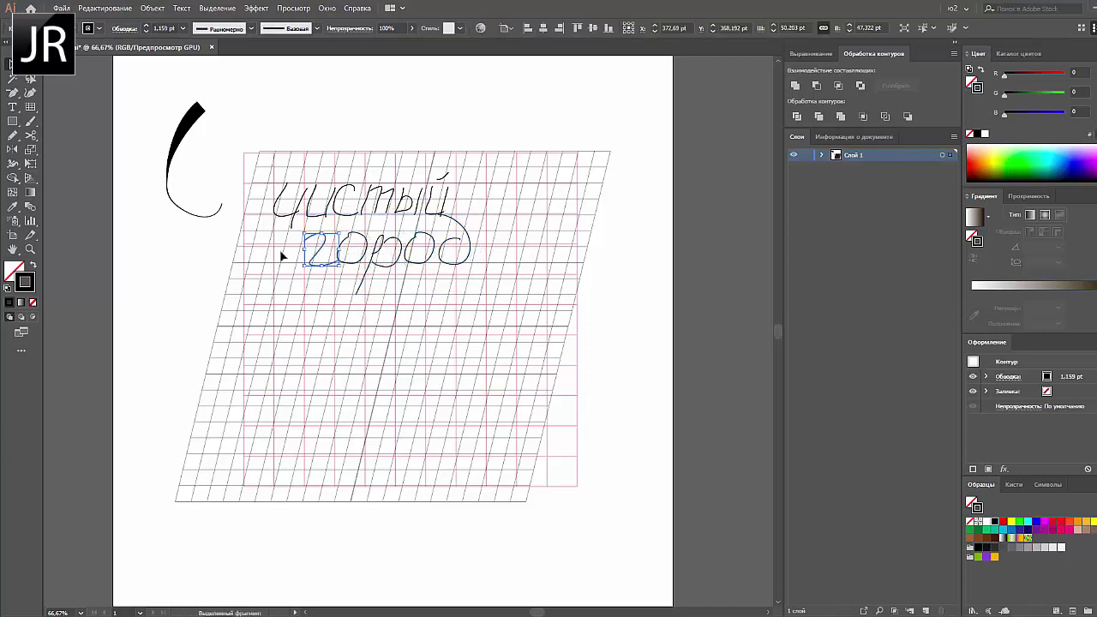
{"action": "key", "text": "v"}
{"action": "left_click_drag", "start_coordinate": [270, 178], "coordinate": [457, 224]}
{"action": "key", "text": "ctrl+shift+a"}
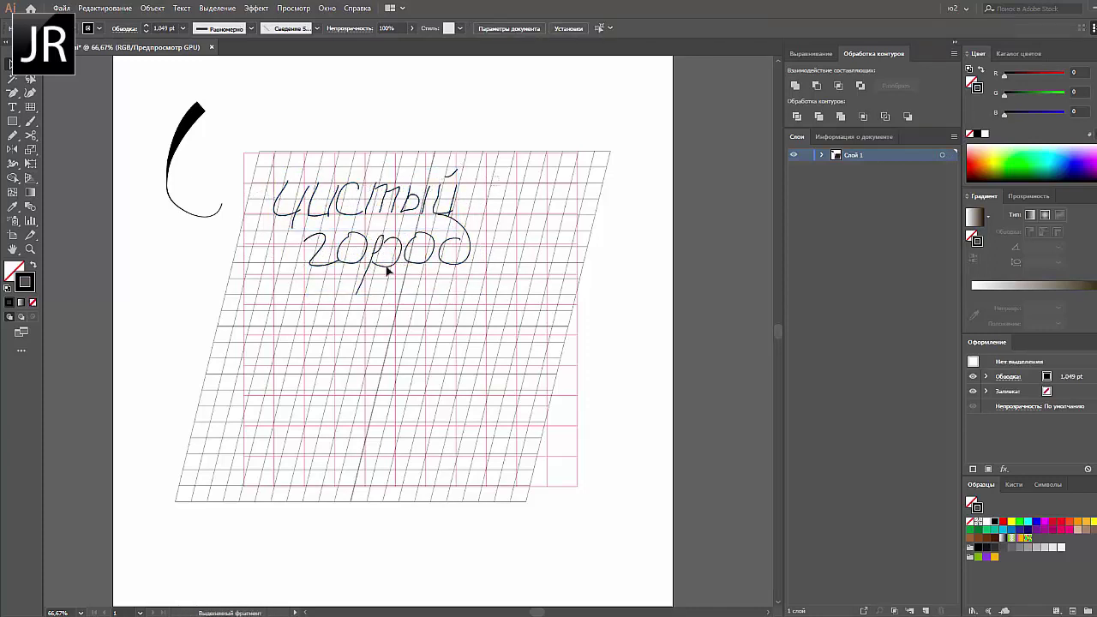
{"action": "left_click_drag", "start_coordinate": [283, 310], "coordinate": [473, 165]}
{"action": "left_click", "coordinate": [152, 8]}
{"action": "left_click", "coordinate": [369, 354]}
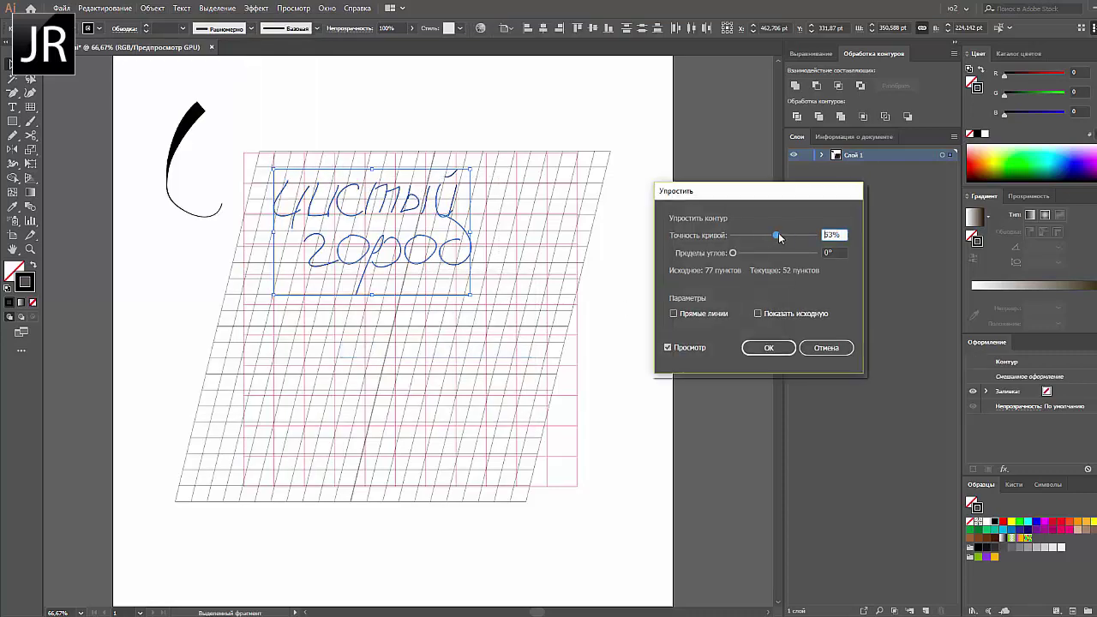
{"action": "left_click_drag", "start_coordinate": [769, 235], "coordinate": [756, 235]}
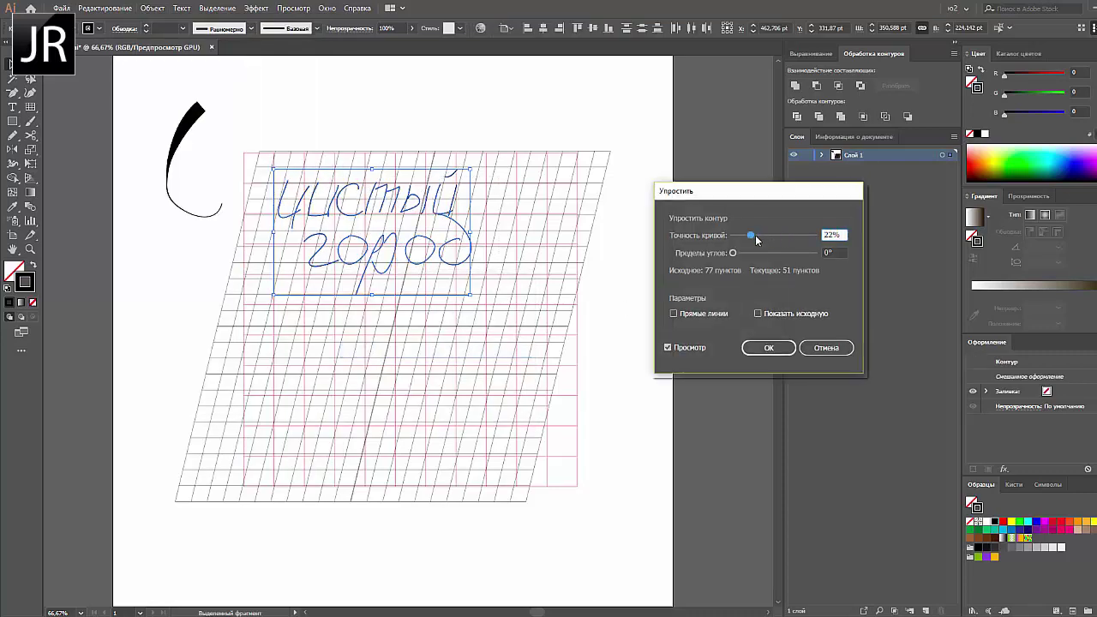
{"action": "left_click", "coordinate": [769, 348]}
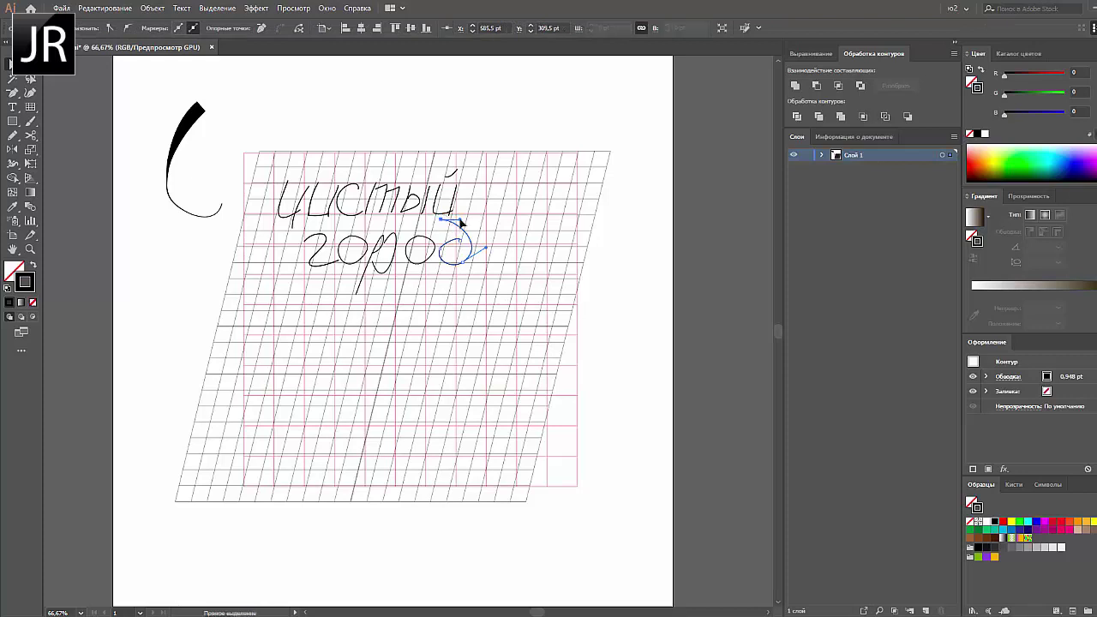
- Reshape anchor points on the д, р, о and г of город
{"action": "left_click", "coordinate": [445, 248]}
{"action": "left_click_drag", "start_coordinate": [445, 248], "coordinate": [433, 254]}
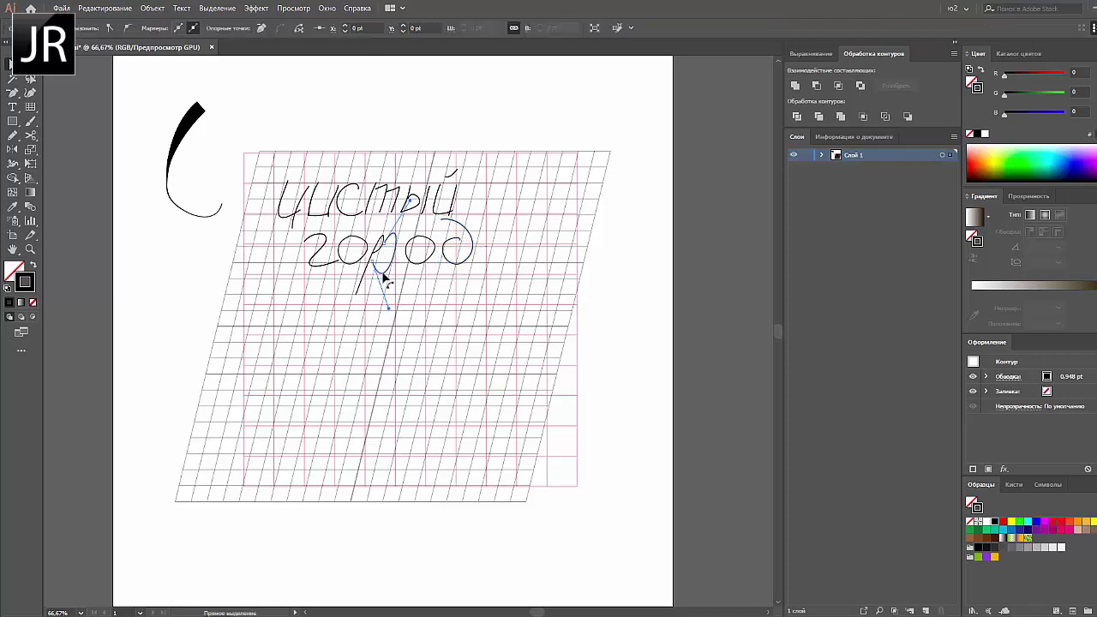
{"action": "left_click", "coordinate": [386, 272]}
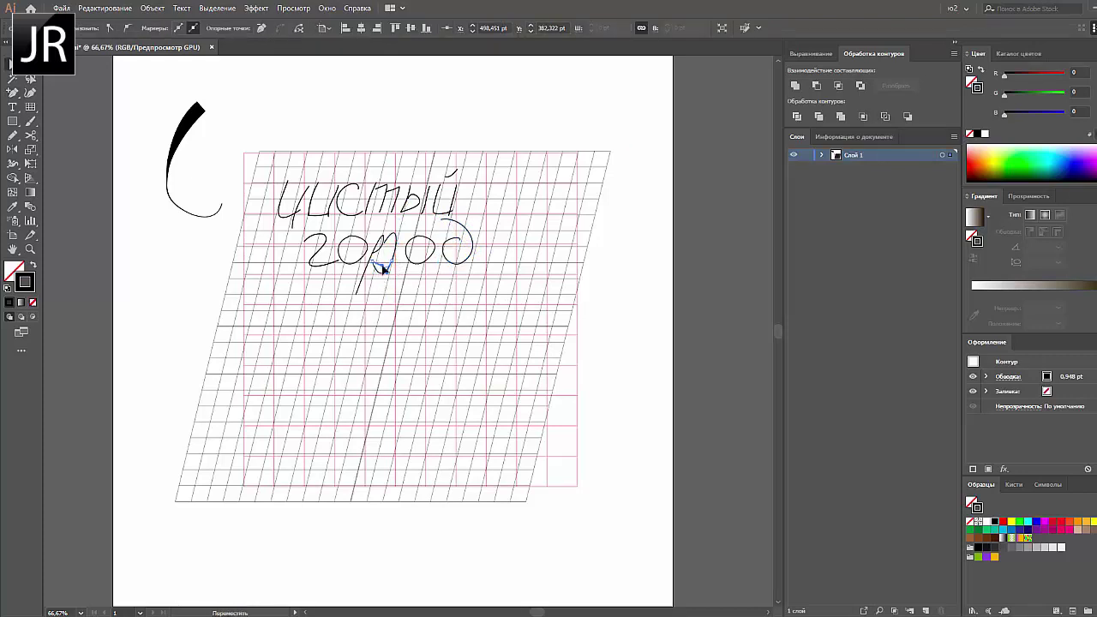
{"action": "left_click_drag", "start_coordinate": [379, 269], "coordinate": [389, 268]}
{"action": "left_click", "coordinate": [367, 256]}
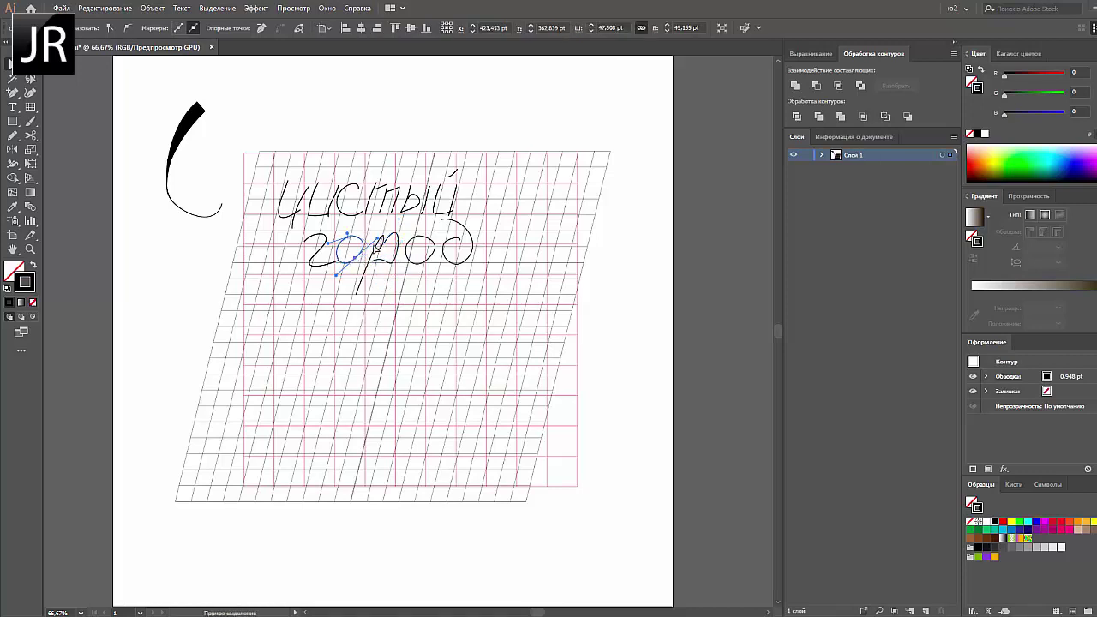
{"action": "left_click", "coordinate": [366, 255]}
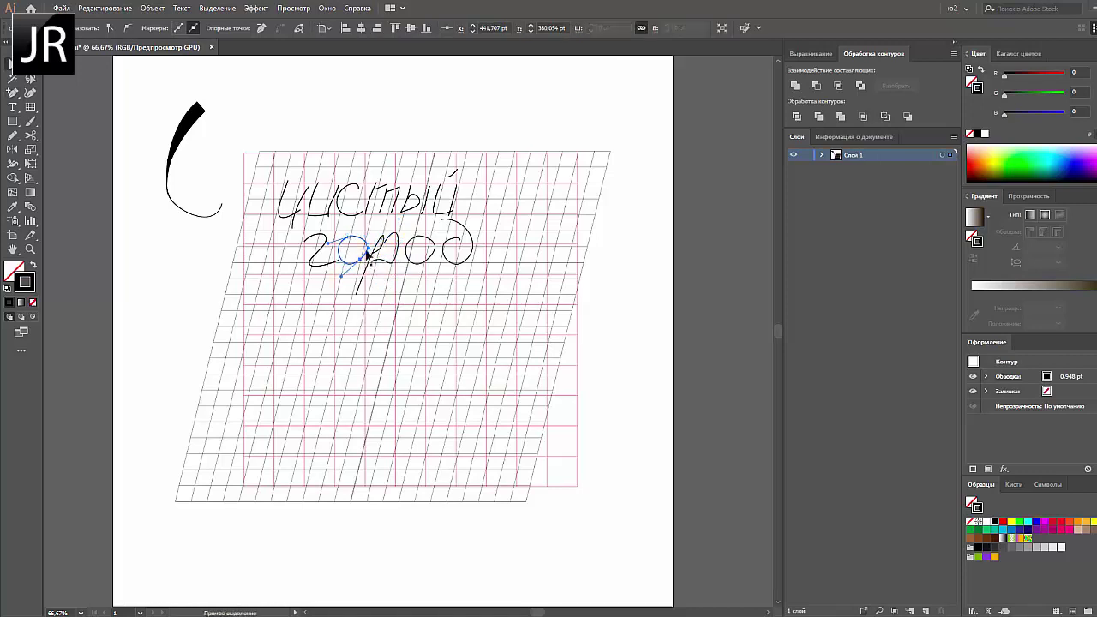
{"action": "left_click", "coordinate": [319, 254]}
{"action": "left_click_drag", "start_coordinate": [323, 240], "coordinate": [318, 239]}
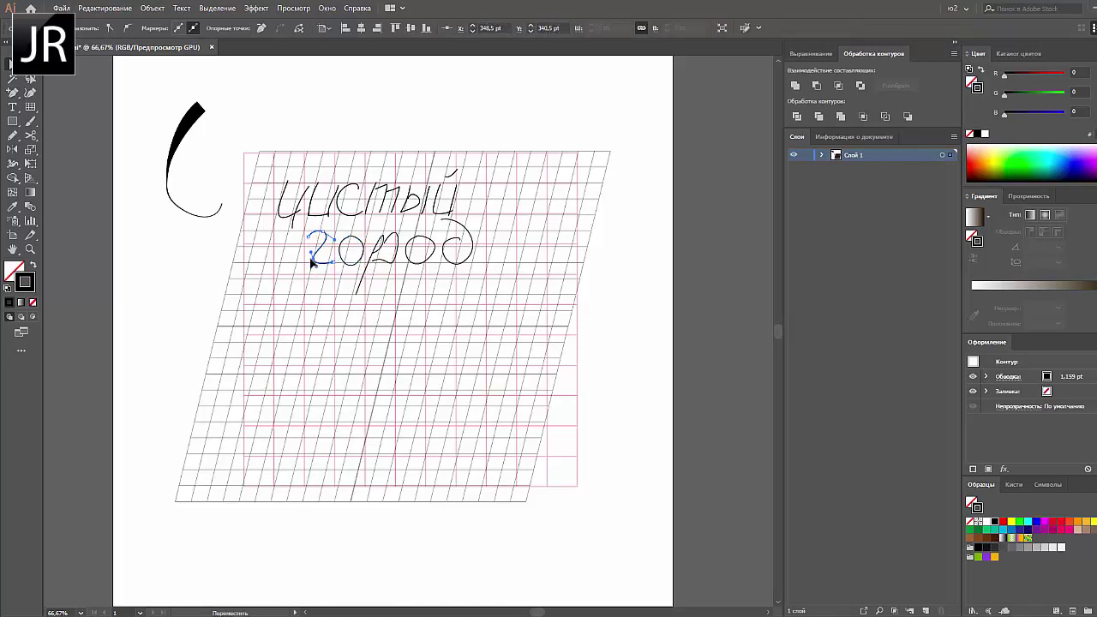
{"action": "left_click", "coordinate": [332, 271]}
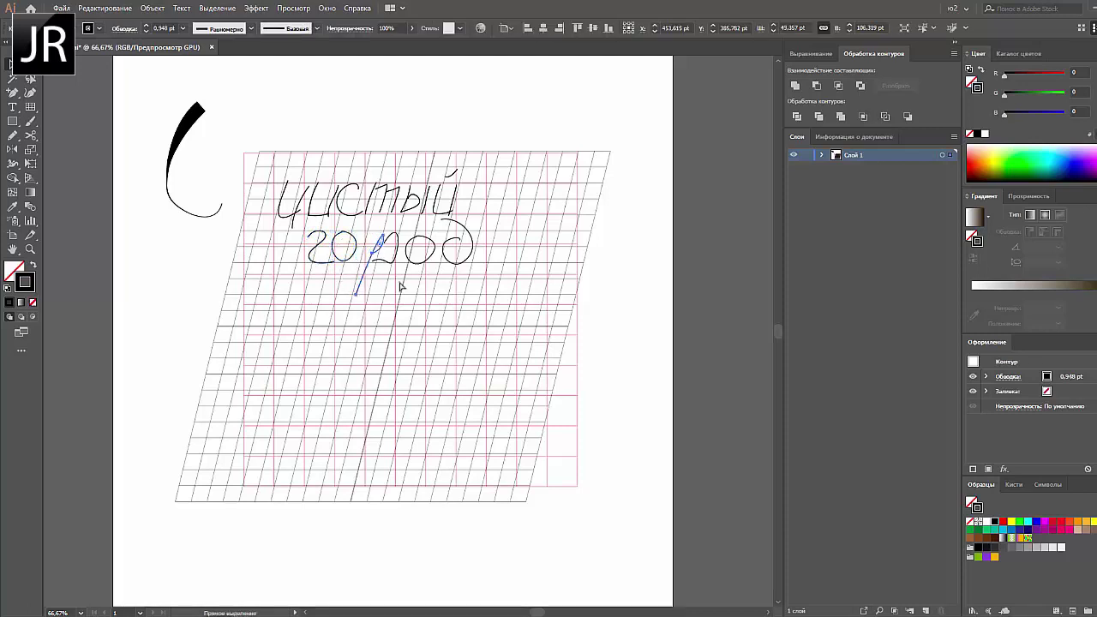
- Replace the second о in город with a smaller redrawn oval
{"action": "left_click", "coordinate": [377, 252]}
{"action": "left_click", "coordinate": [420, 250]}
{"action": "key", "text": "Delete"}
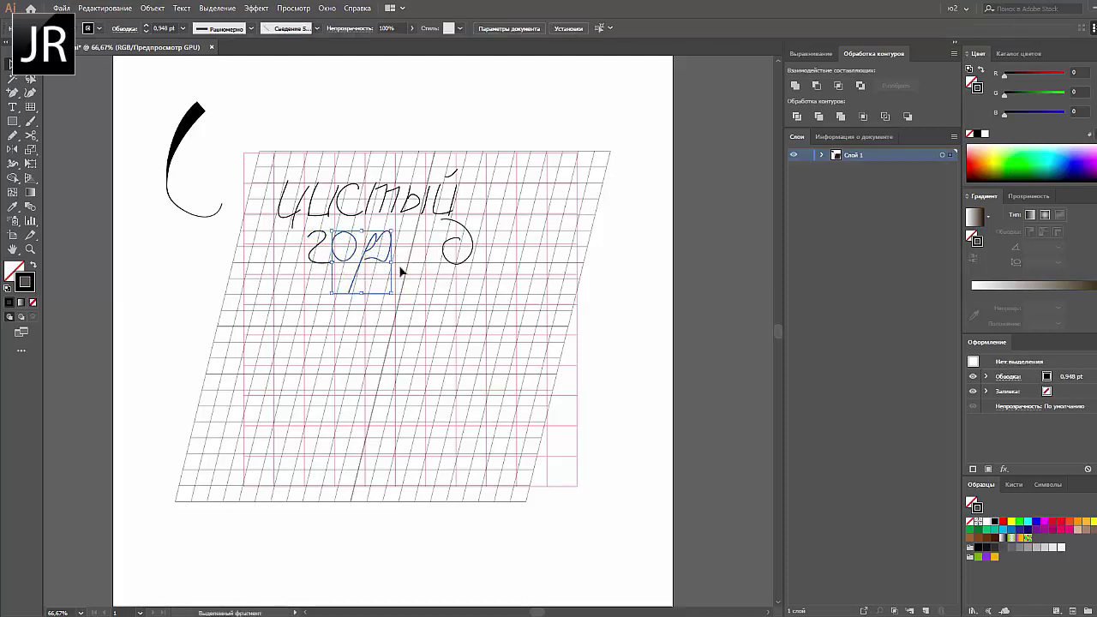
{"action": "left_click_drag", "start_coordinate": [398, 231], "coordinate": [434, 266]}
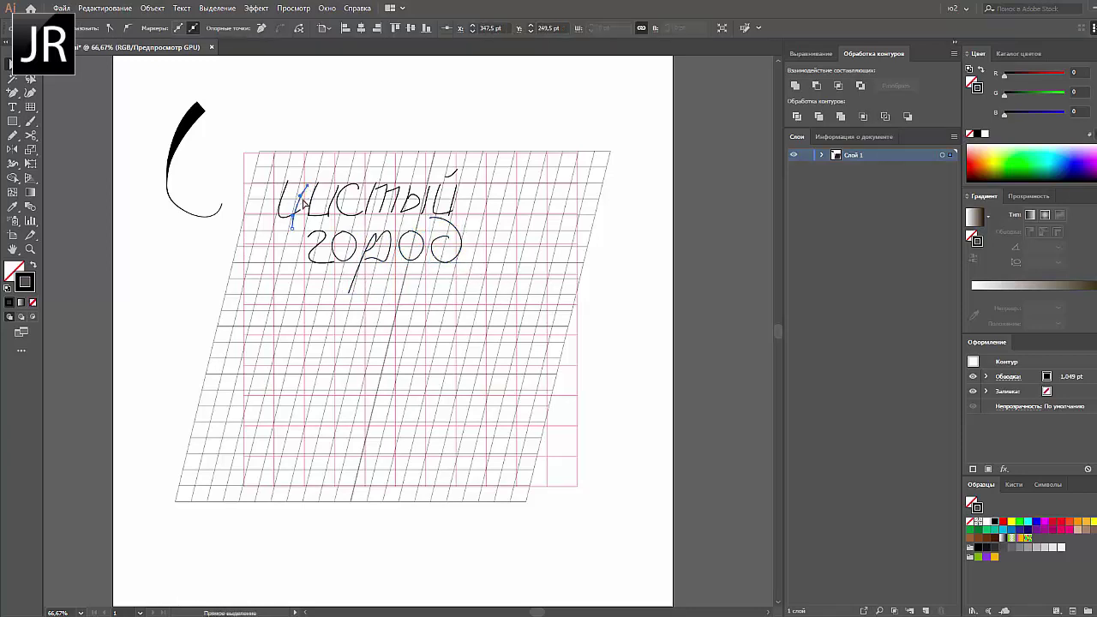
- Refine anchors on the с, т and ы of чистый, then zoom to 100%
{"action": "left_click", "coordinate": [340, 209]}
{"action": "left_click", "coordinate": [331, 213]}
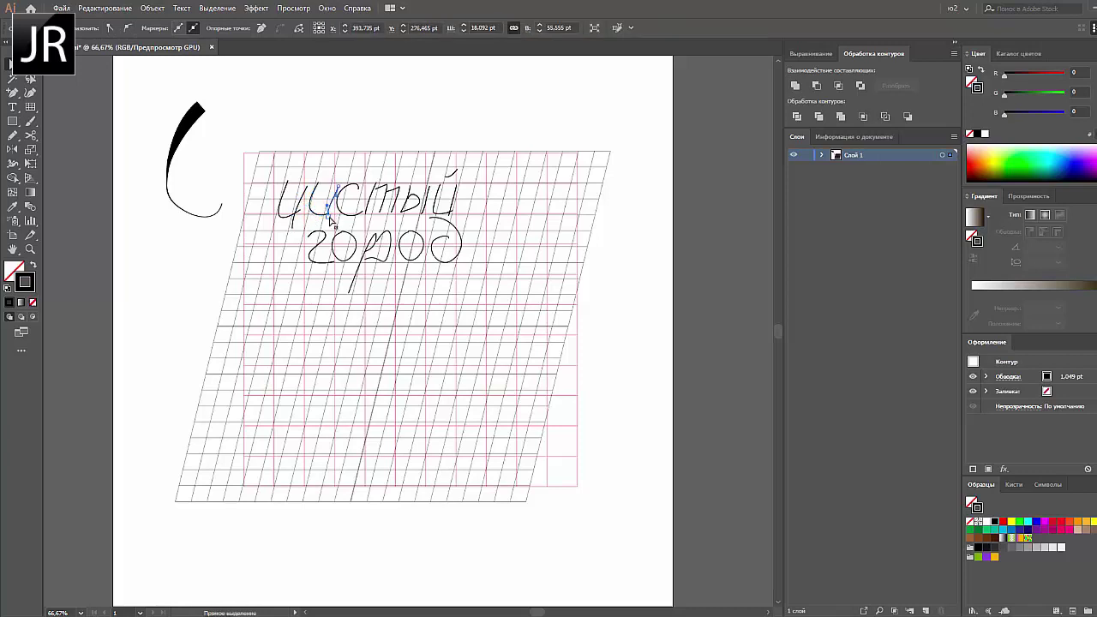
{"action": "left_click", "coordinate": [339, 208]}
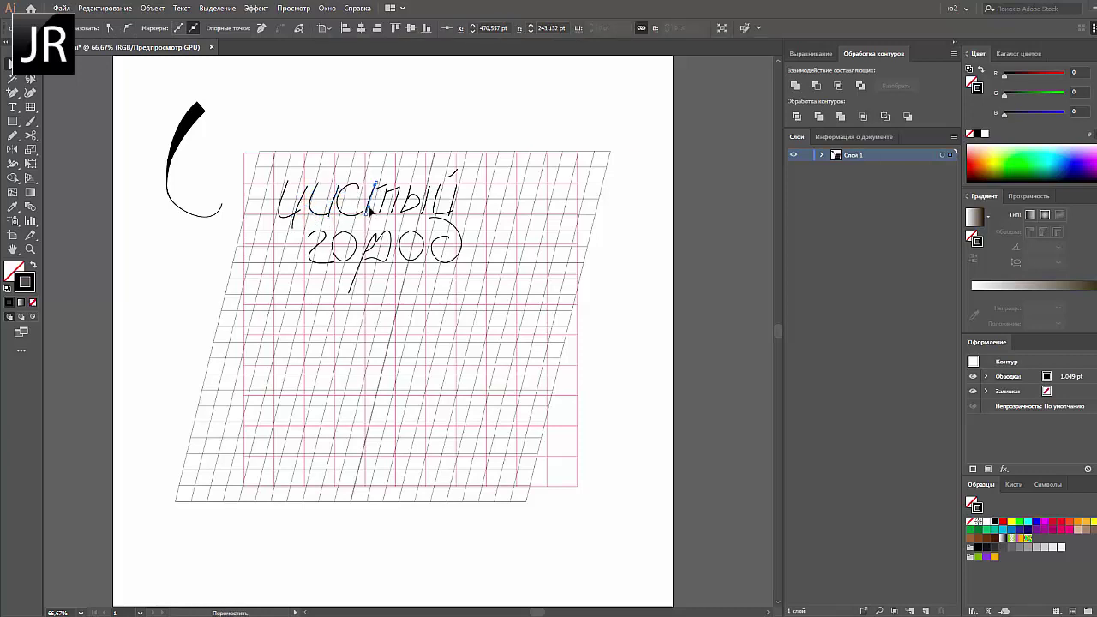
{"action": "left_click", "coordinate": [393, 188]}
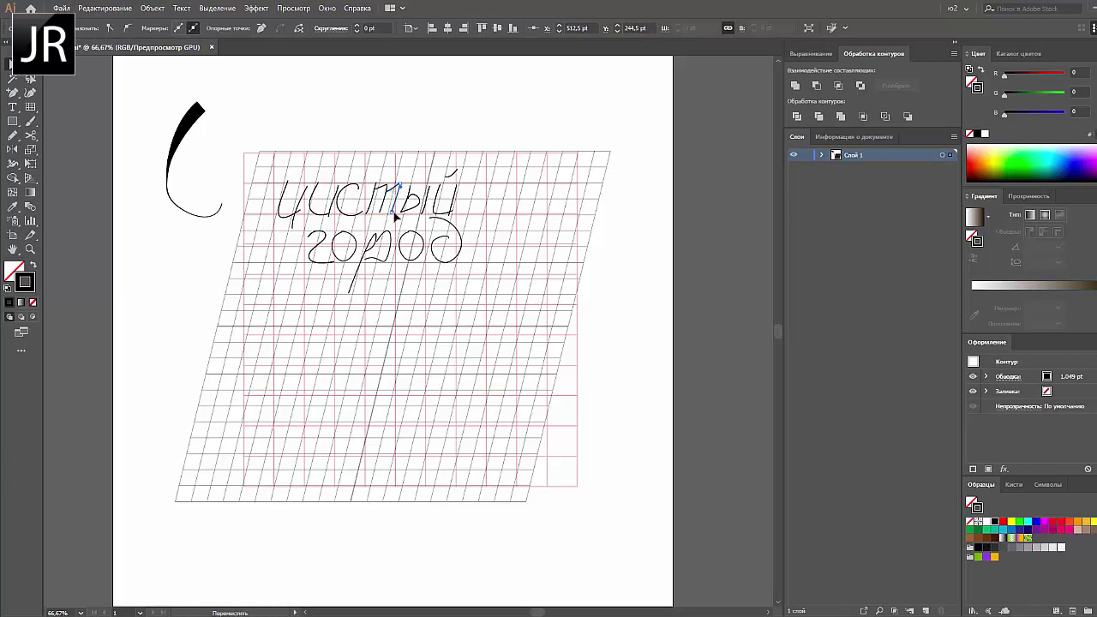
{"action": "left_click", "coordinate": [390, 223]}
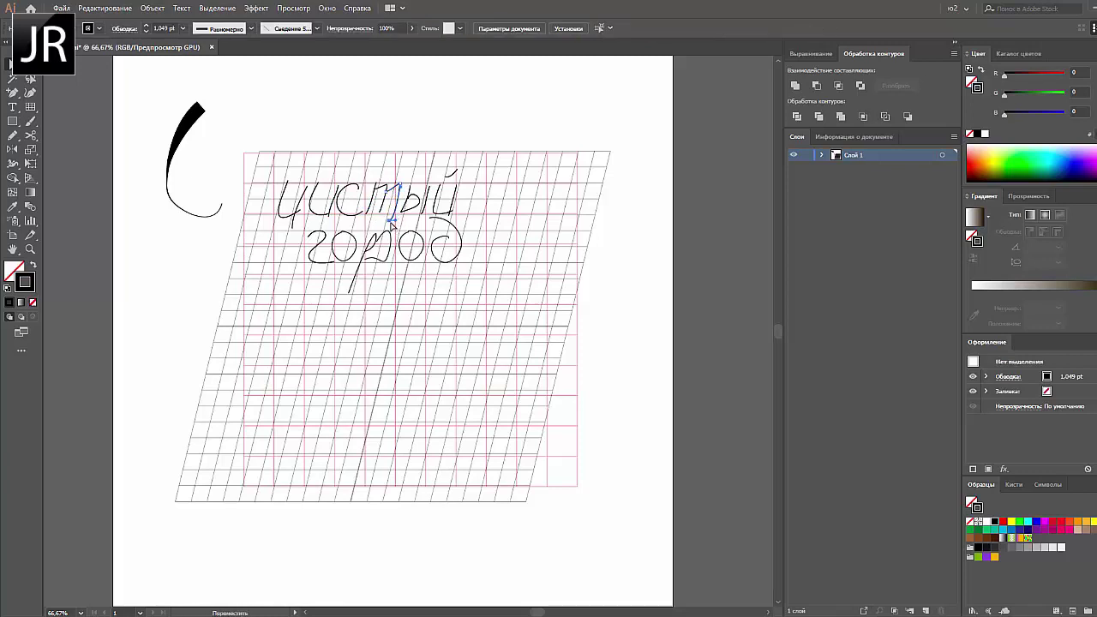
{"action": "left_click", "coordinate": [415, 204]}
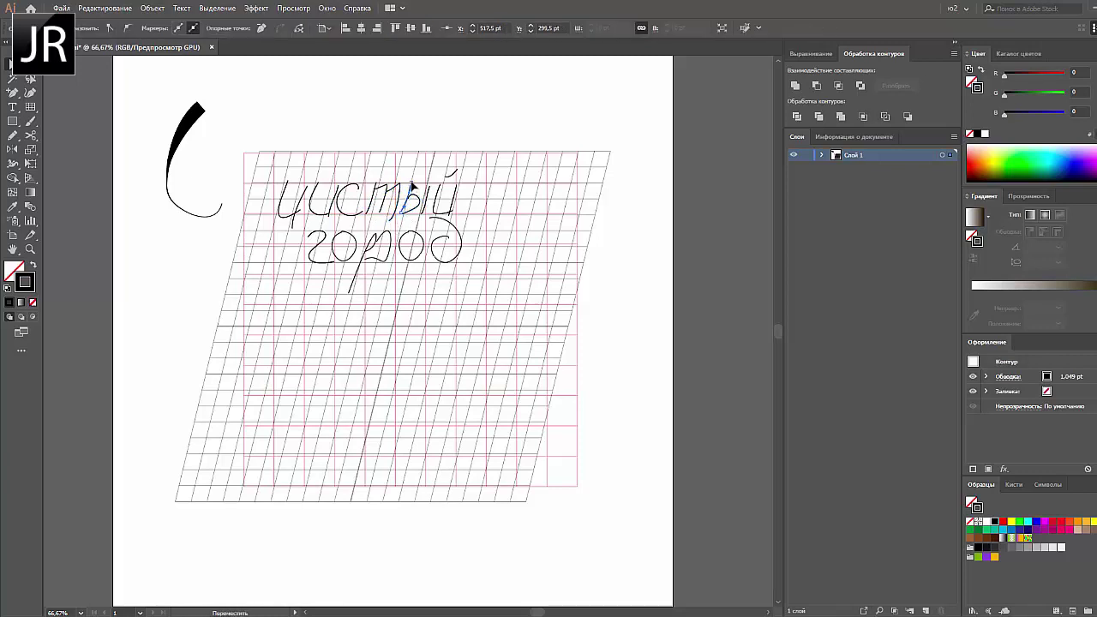
{"action": "left_click", "coordinate": [427, 210]}
{"action": "left_click", "coordinate": [467, 222]}
{"action": "key", "text": "ctrl+1"}
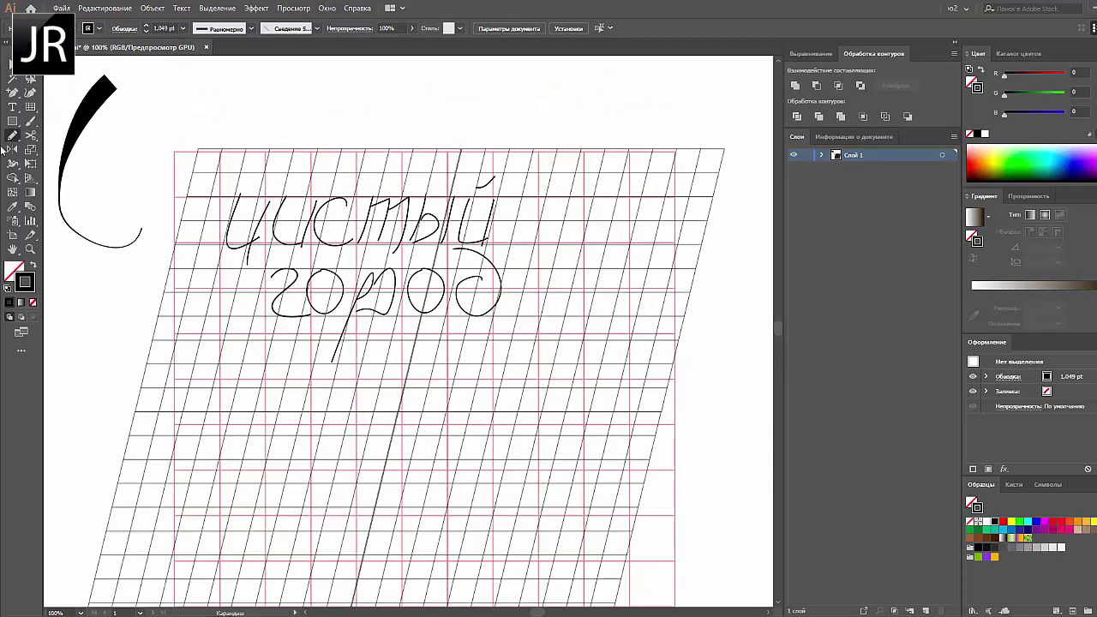
- Lower the guide grid's opacity so it appears faded
{"action": "left_click", "coordinate": [207, 189]}
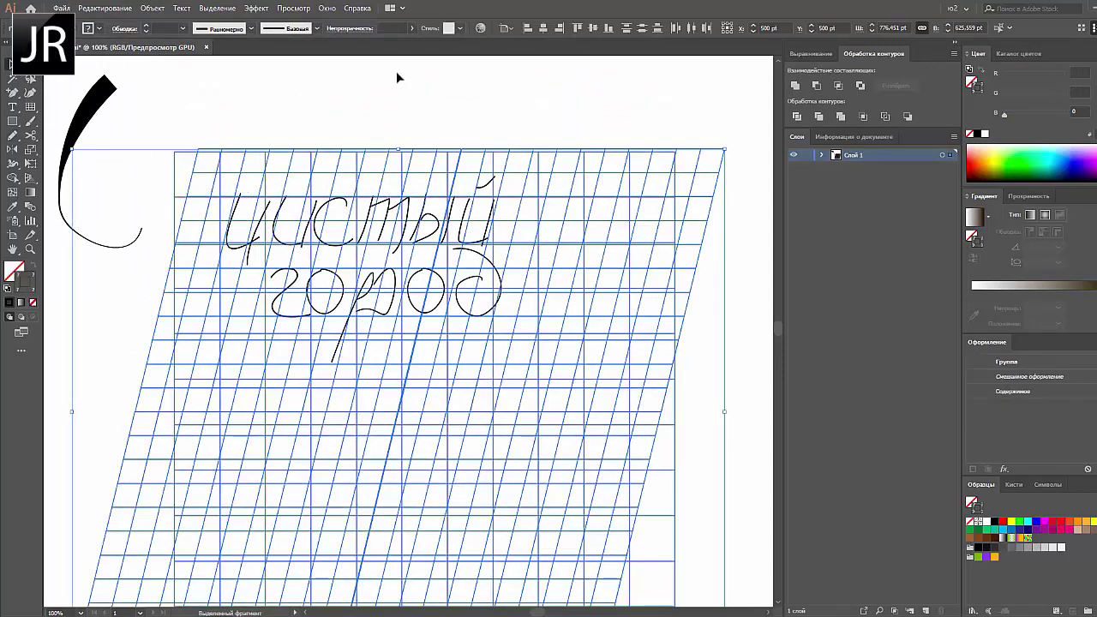
{"action": "left_click", "coordinate": [412, 29]}
{"action": "left_click", "coordinate": [379, 43]}
{"action": "left_click", "coordinate": [360, 117]}
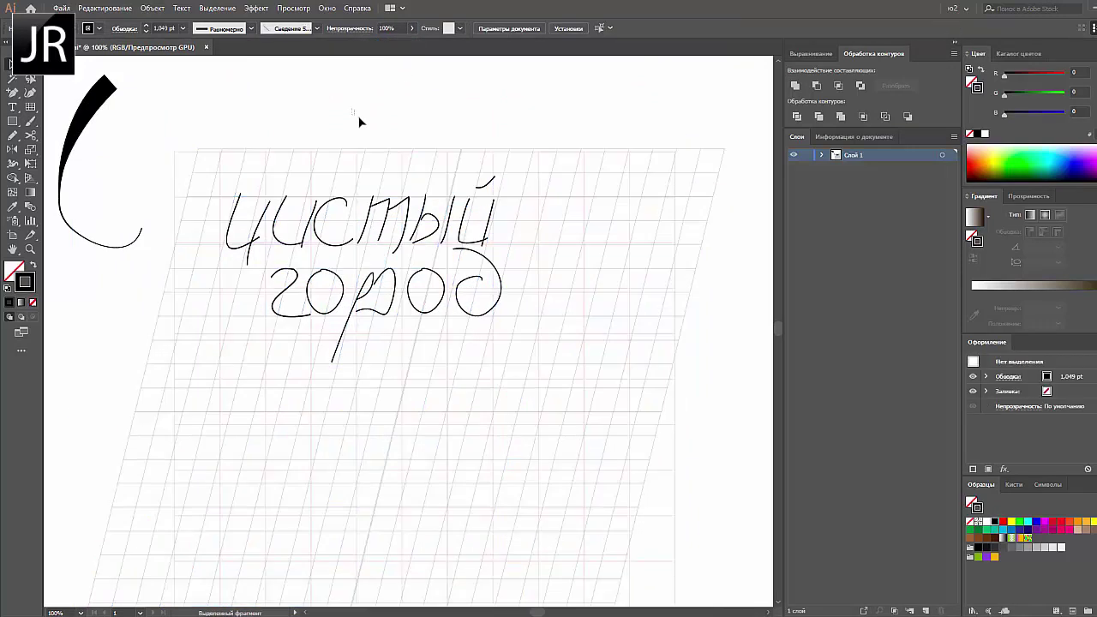
- Isolate the first о of город for editing
{"action": "left_click", "coordinate": [14, 135]}
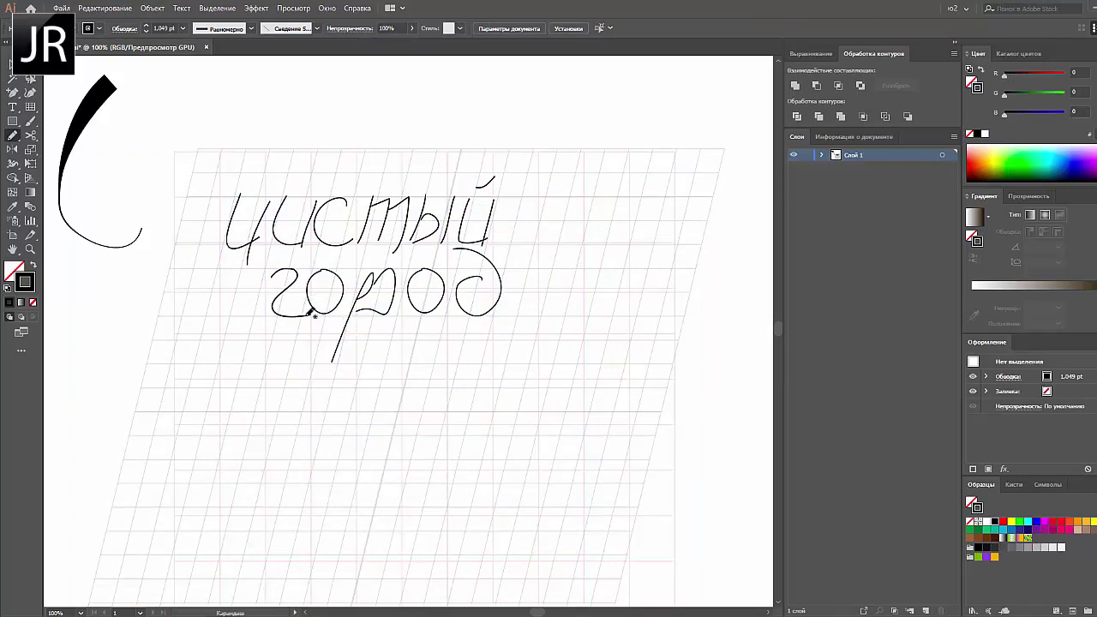
{"action": "left_click", "coordinate": [317, 276], "text": "ctrl"}
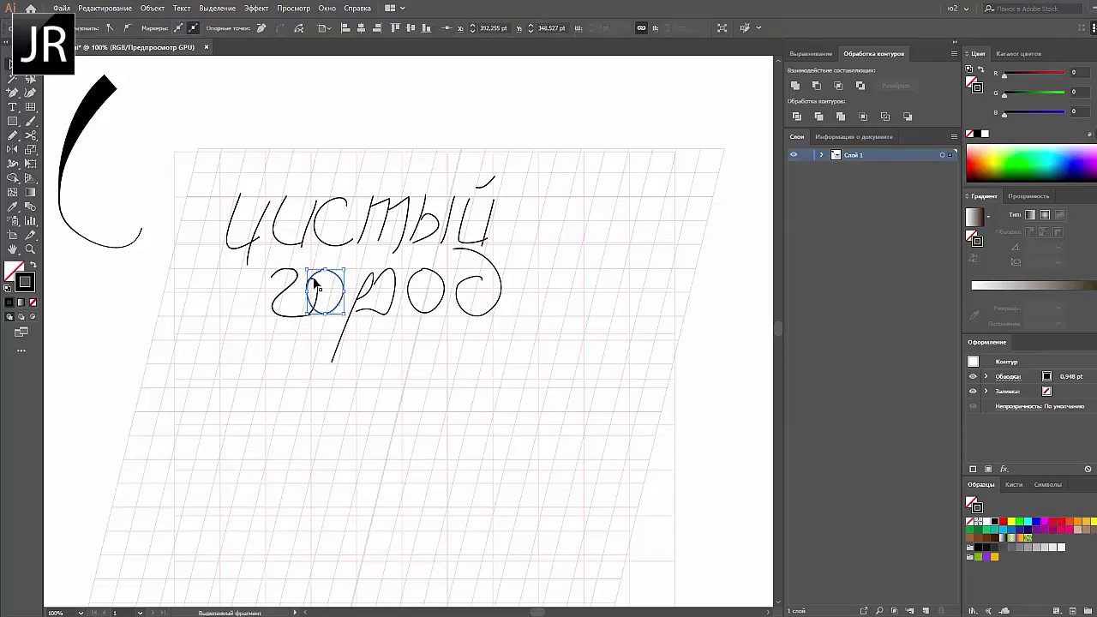
{"action": "left_click", "coordinate": [315, 279], "text": "ctrl"}
{"action": "double_click", "coordinate": [317, 281]}
{"action": "key", "text": "c"}
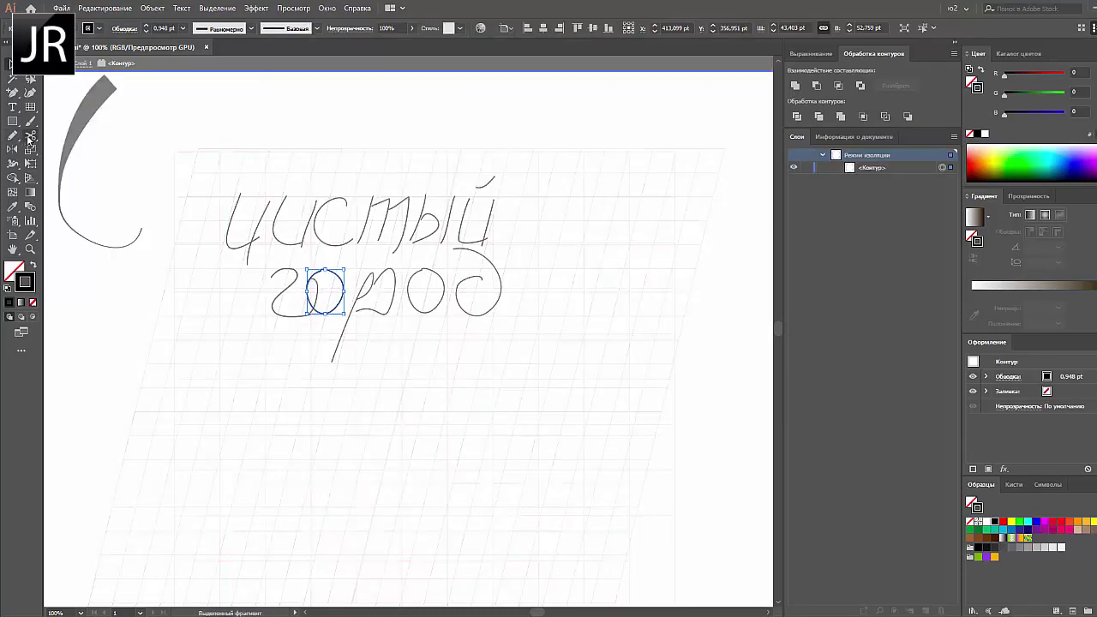
{"action": "key", "text": "v"}
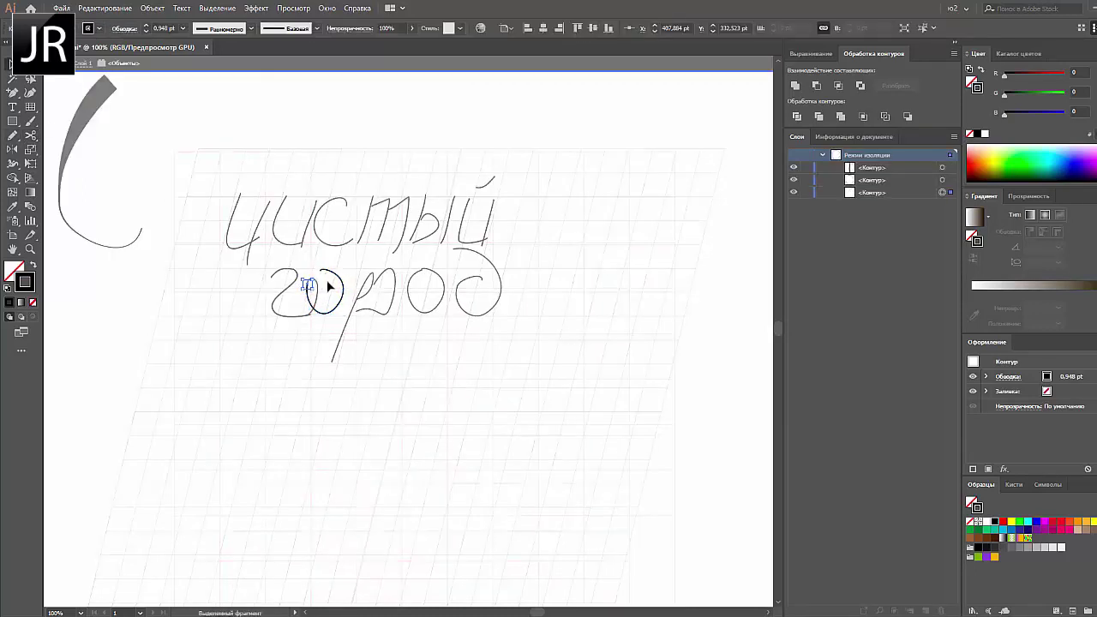
- Exit isolation and inspect the г and о paths with Direct Selection
{"action": "key", "text": "Escape"}
{"action": "left_click", "coordinate": [308, 318]}
{"action": "key", "text": "a"}
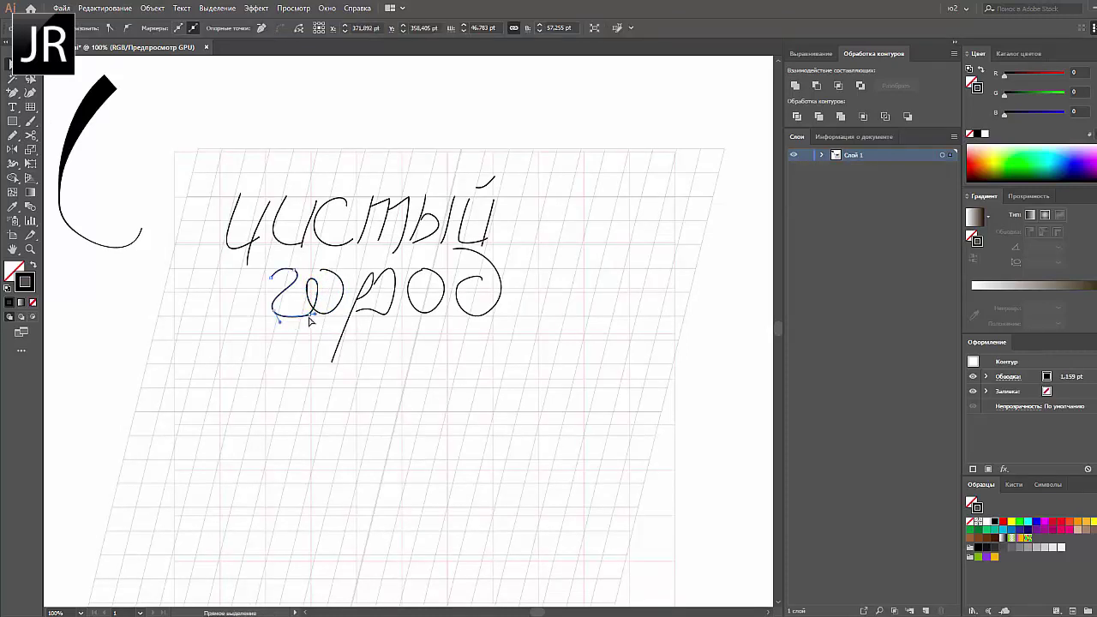
{"action": "left_click", "coordinate": [308, 274]}
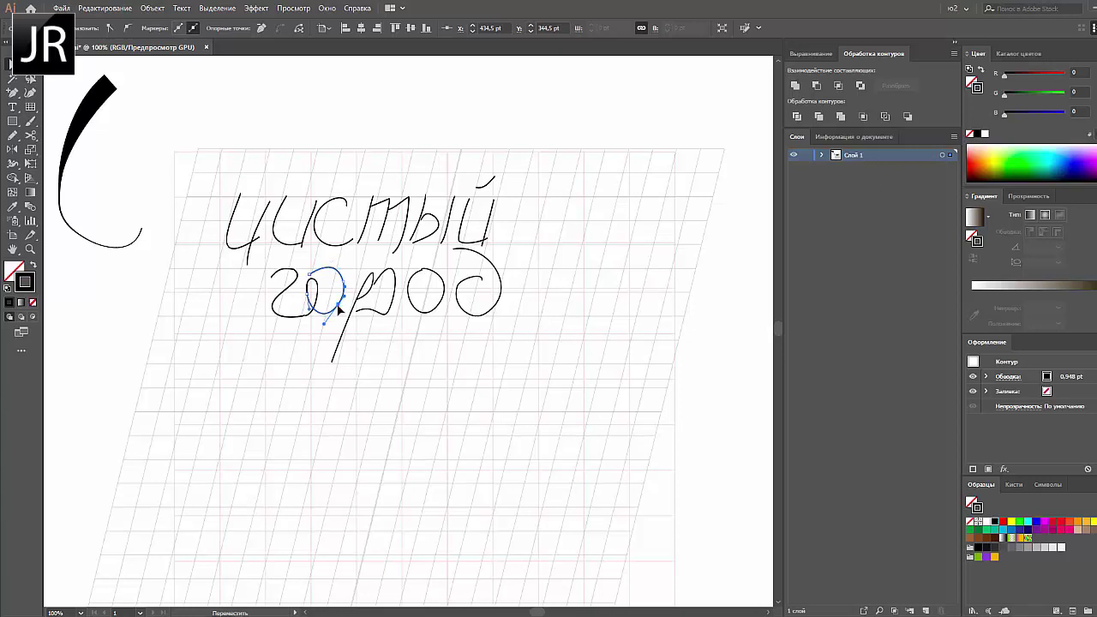
{"action": "left_click", "coordinate": [375, 330]}
- Draw a looping Pencil flourish under город and join it to the о loop
{"action": "key", "text": "n"}
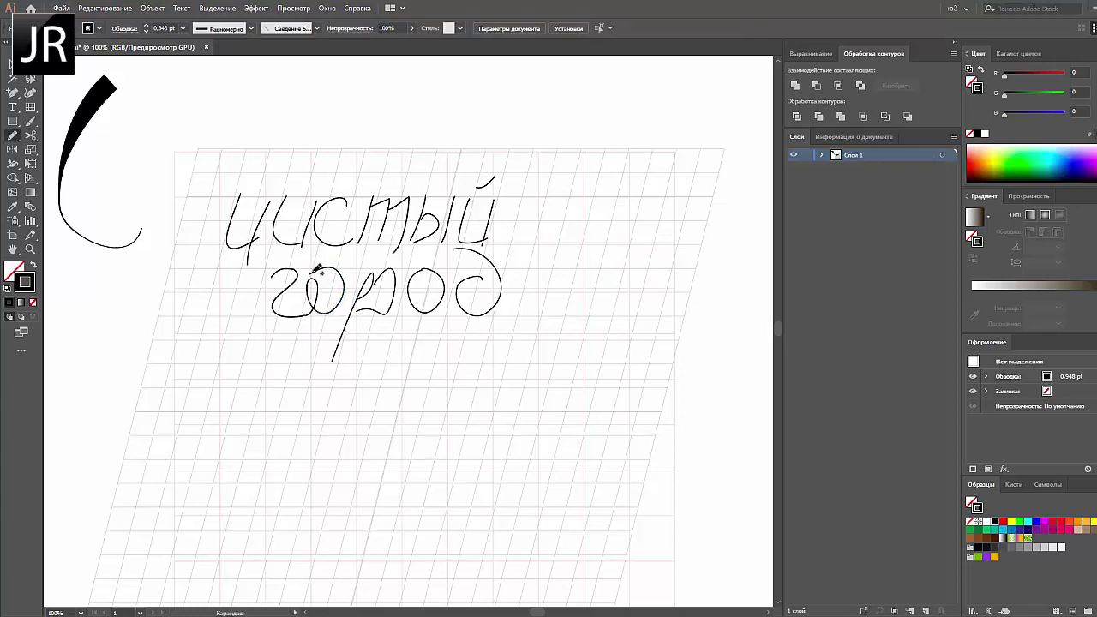
{"action": "left_click_drag", "start_coordinate": [304, 268], "coordinate": [377, 285]}
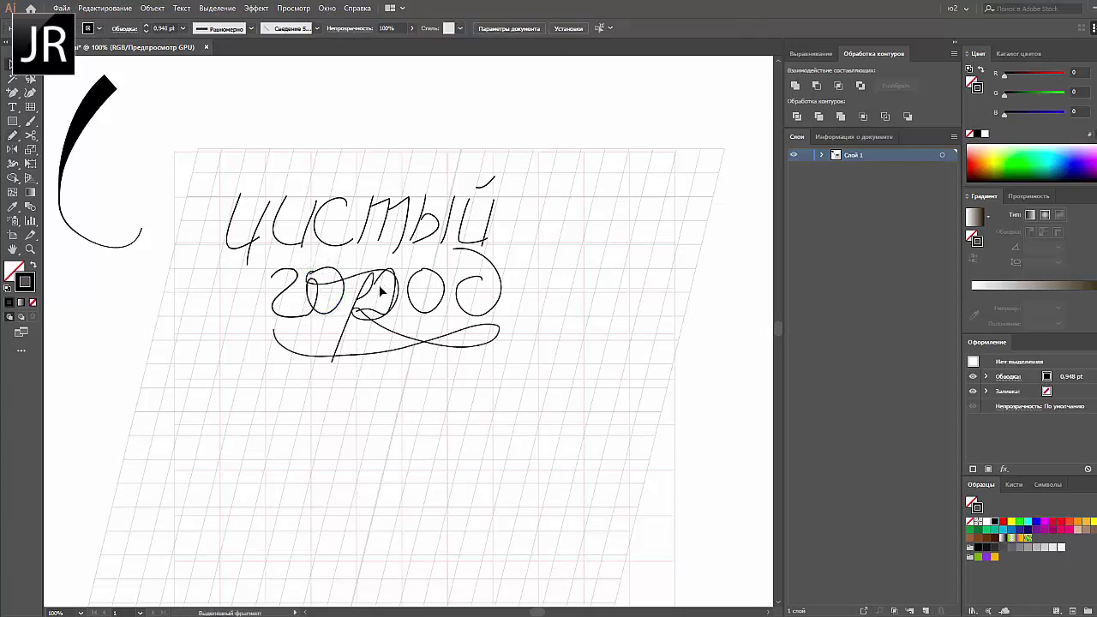
{"action": "left_click", "coordinate": [381, 291], "text": "ctrl"}
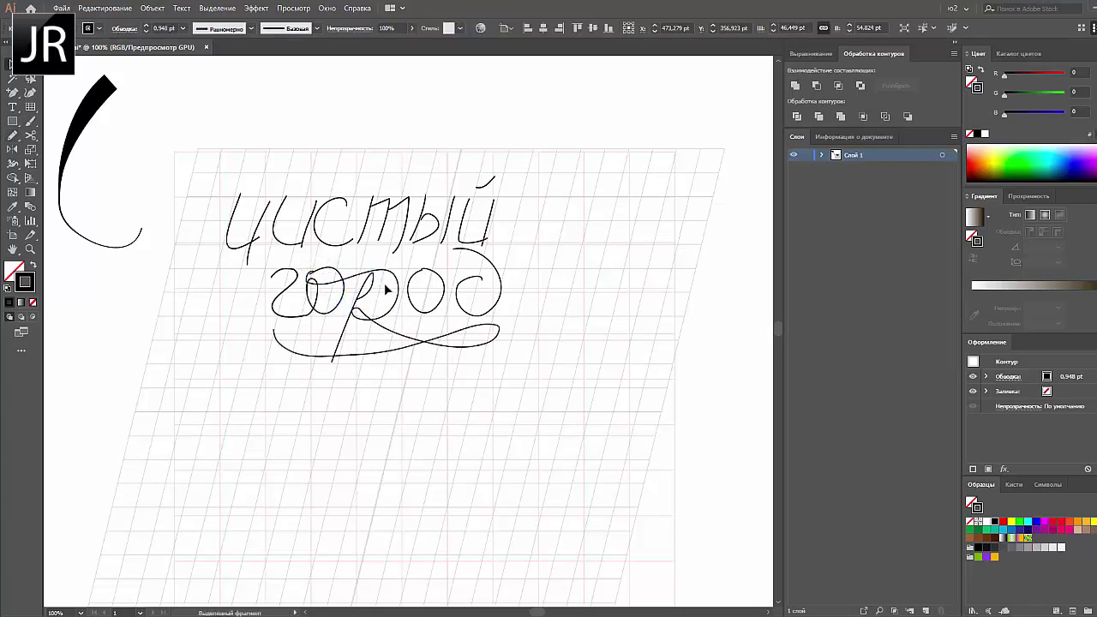
{"action": "left_click", "coordinate": [314, 273]}
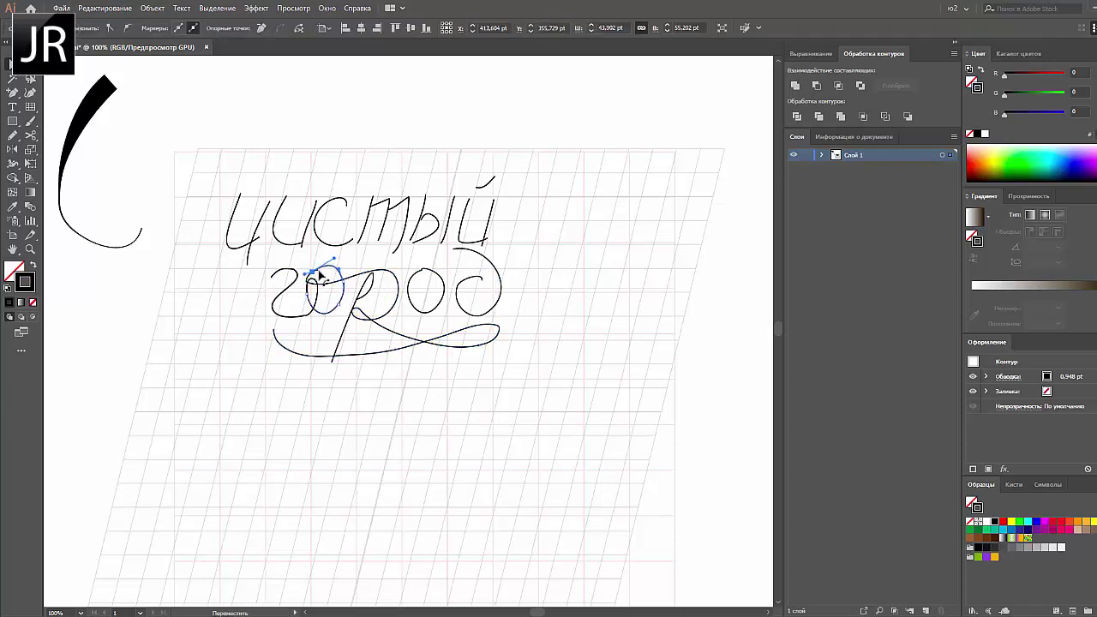
{"action": "left_click", "coordinate": [318, 274], "text": "shift"}
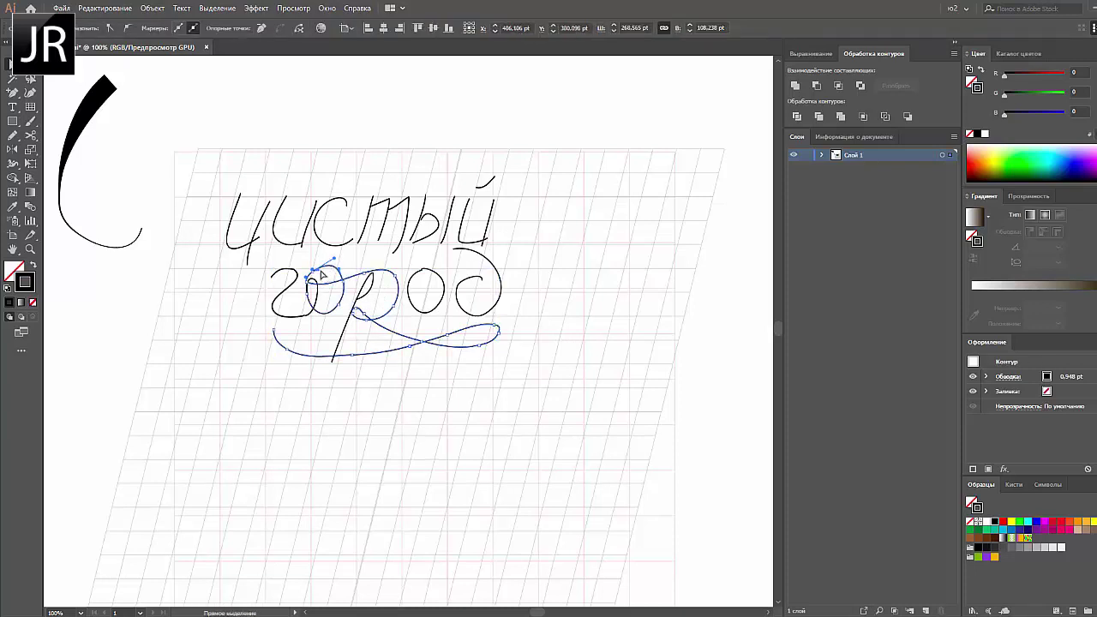
{"action": "right_click", "coordinate": [321, 274]}
{"action": "left_click", "coordinate": [377, 355]}
- Reshape the top of the о loop and join its path ends there
{"action": "scroll", "coordinate": [446, 325], "scroll_direction": "up", "scroll_amount": 5}
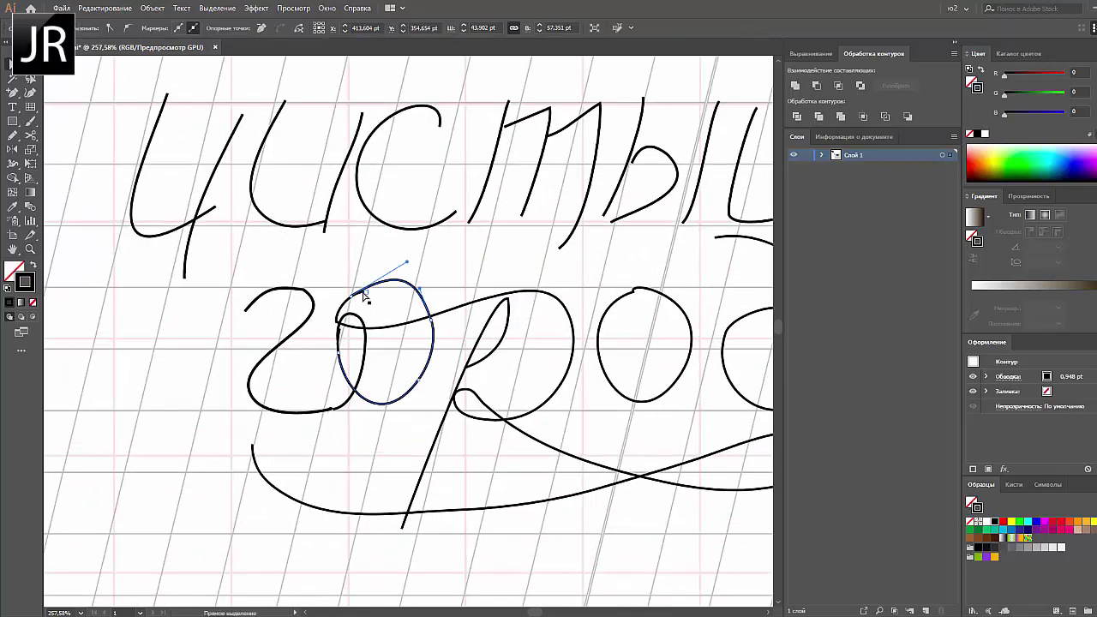
{"action": "left_click_drag", "start_coordinate": [365, 296], "coordinate": [372, 288]}
{"action": "left_click", "coordinate": [346, 310]}
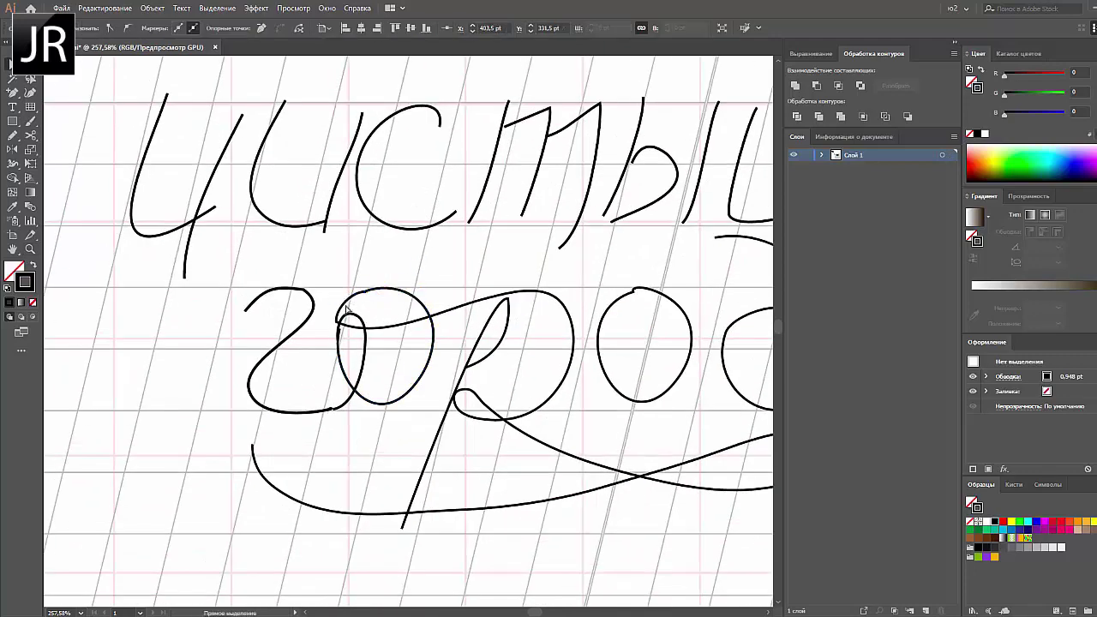
{"action": "left_click", "coordinate": [352, 296]}
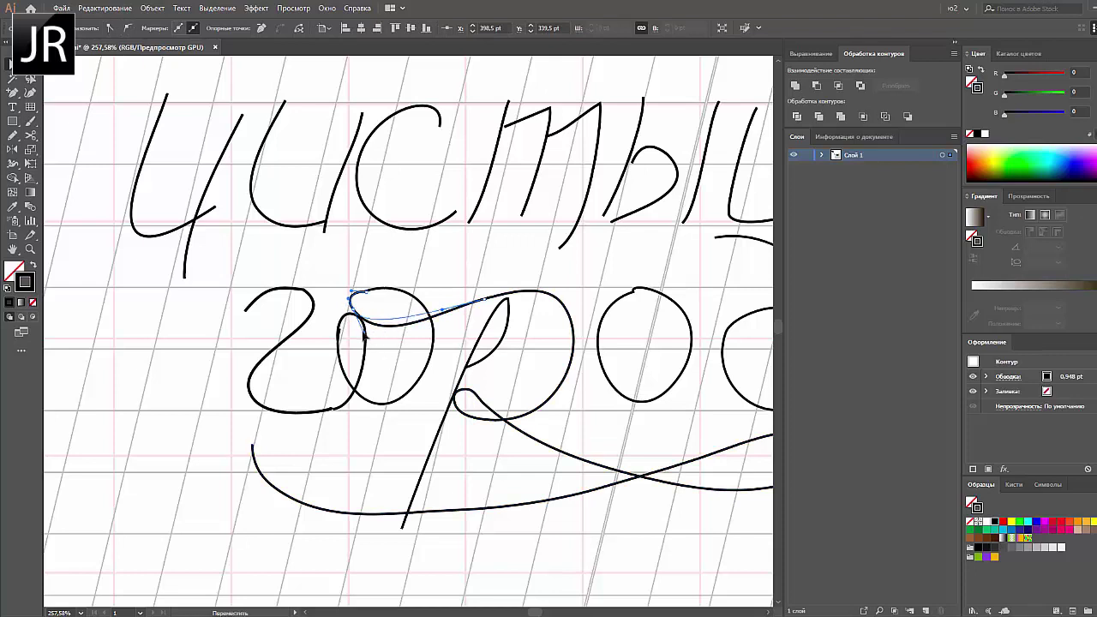
{"action": "left_click", "coordinate": [367, 296]}
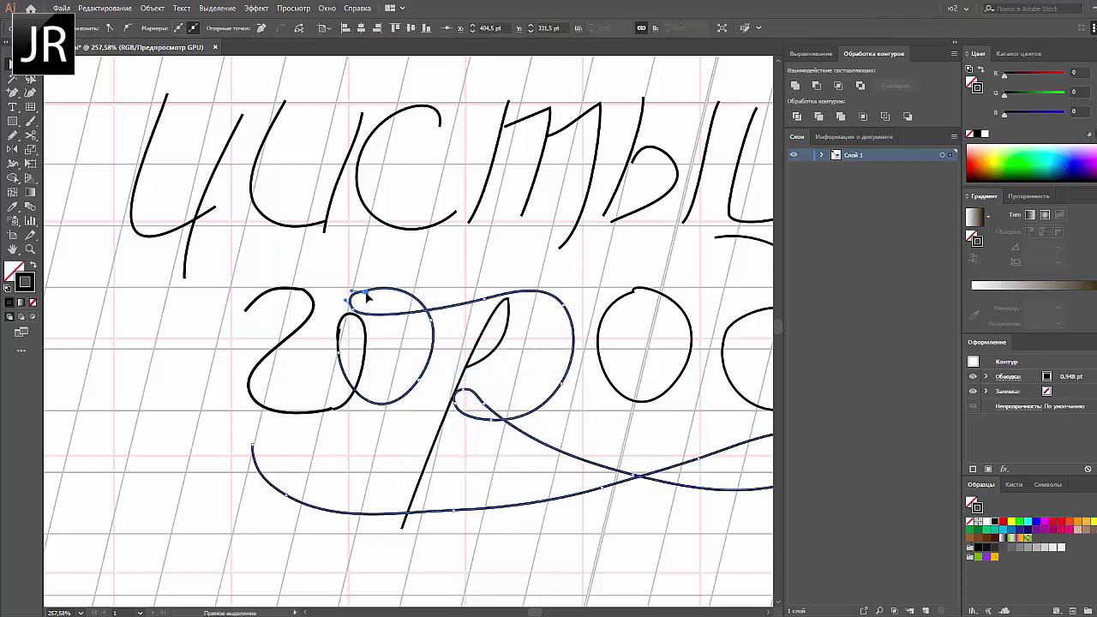
{"action": "key", "text": "ctrl+j"}
{"action": "key", "text": "Return"}
{"action": "left_click", "coordinate": [514, 349]}
- Delete the middle anchor of the р stem so it rises smoothly
{"action": "left_click", "coordinate": [462, 376]}
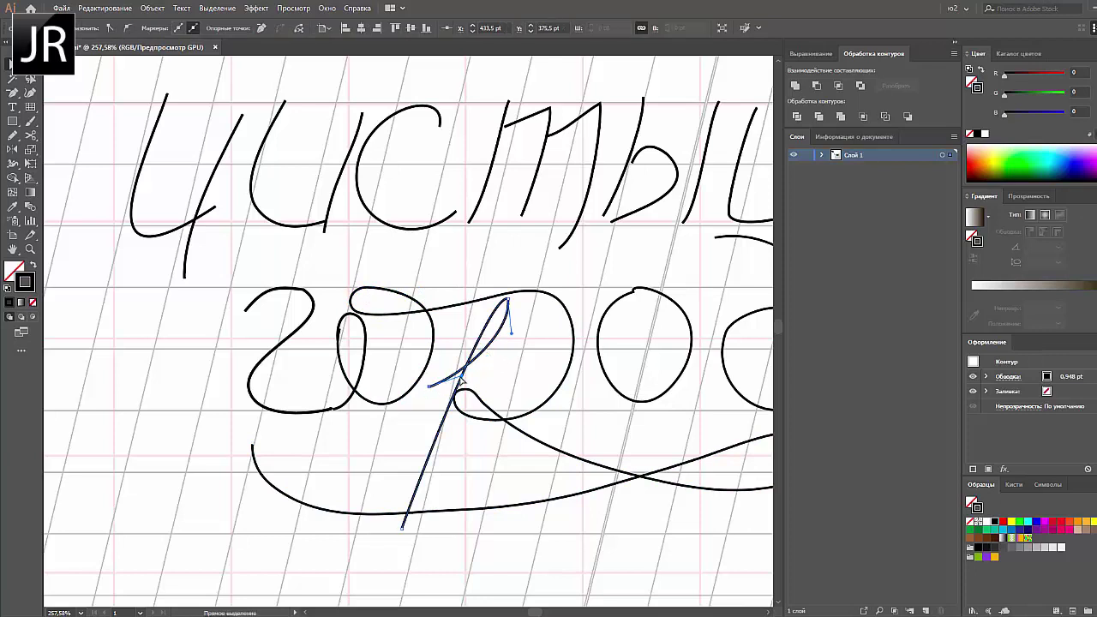
{"action": "left_click", "coordinate": [462, 375]}
{"action": "key", "text": "p"}
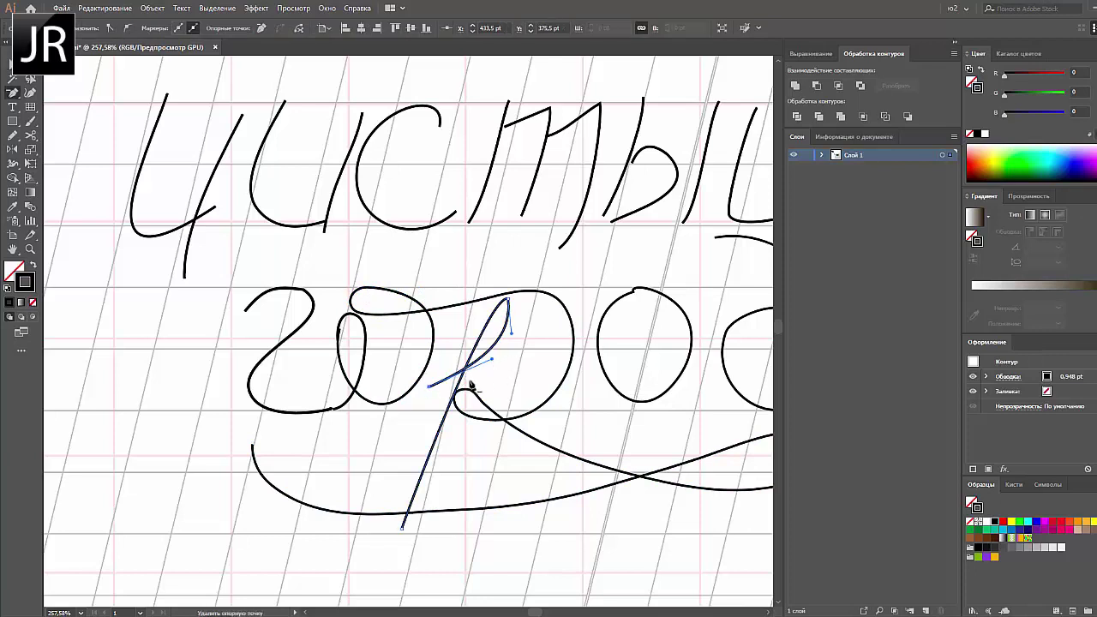
{"action": "left_click", "coordinate": [470, 385]}
{"action": "key", "text": "Return"}
{"action": "key", "text": "b"}
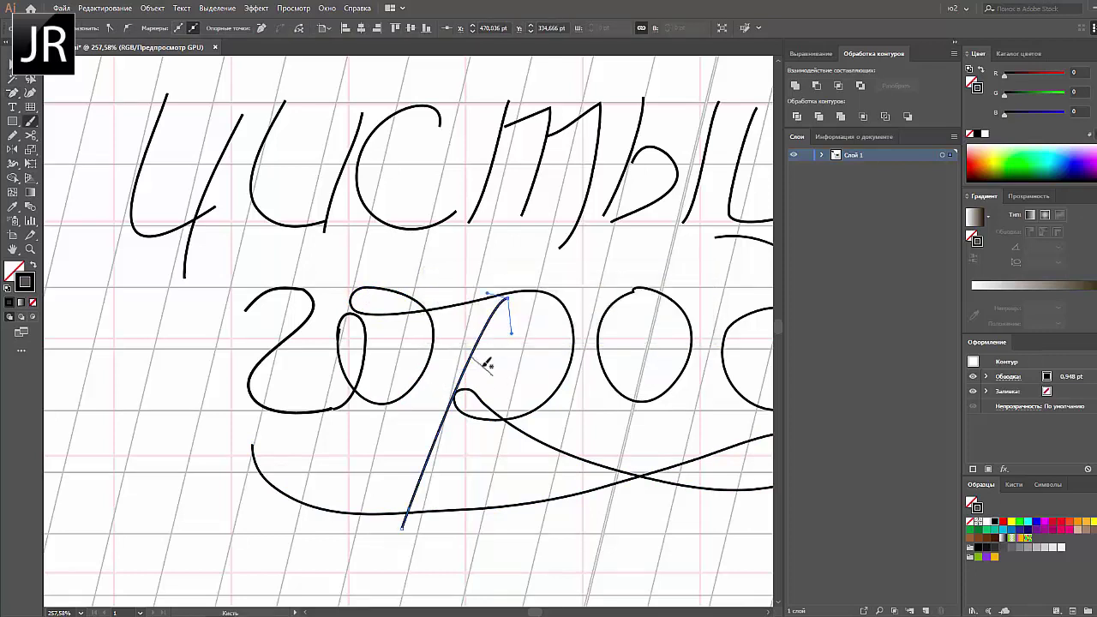
{"action": "left_click", "coordinate": [489, 365], "text": "ctrl"}
{"action": "key", "text": "ctrl+1"}
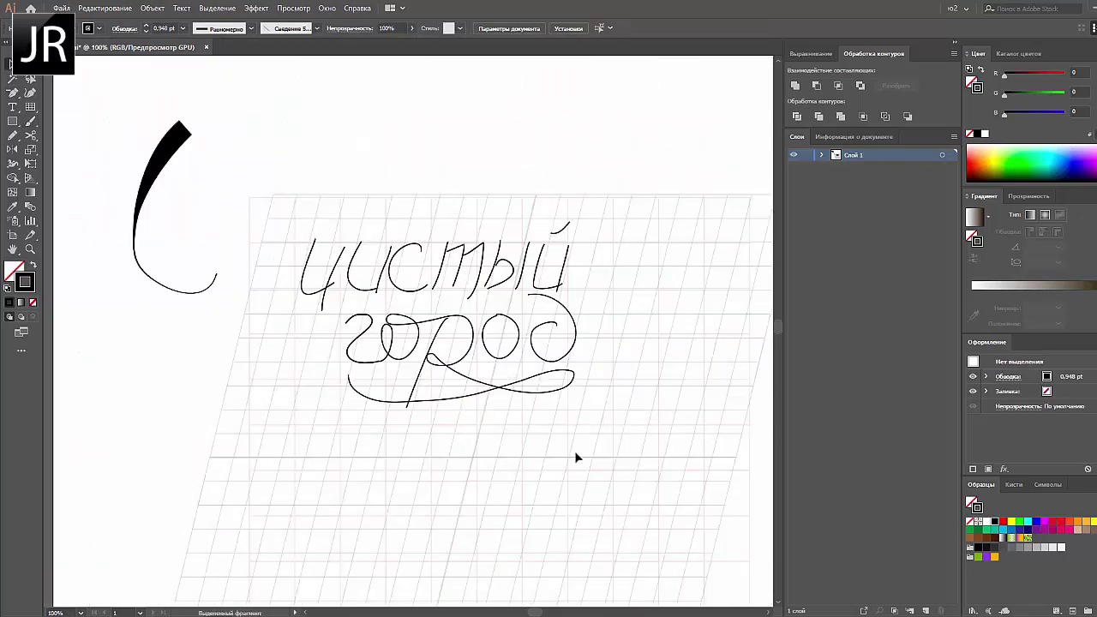
- Redraw the ч's left stroke as a tall curve hooking at the top, then select the и strokes
{"action": "key", "text": "ctrl+plus"}
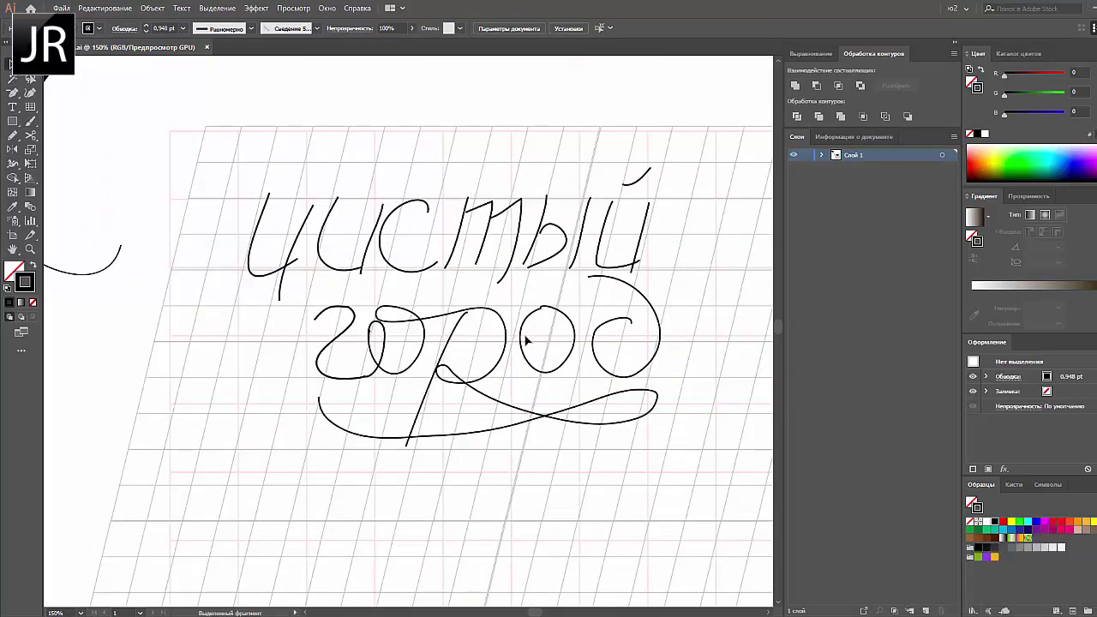
{"action": "key", "text": "n"}
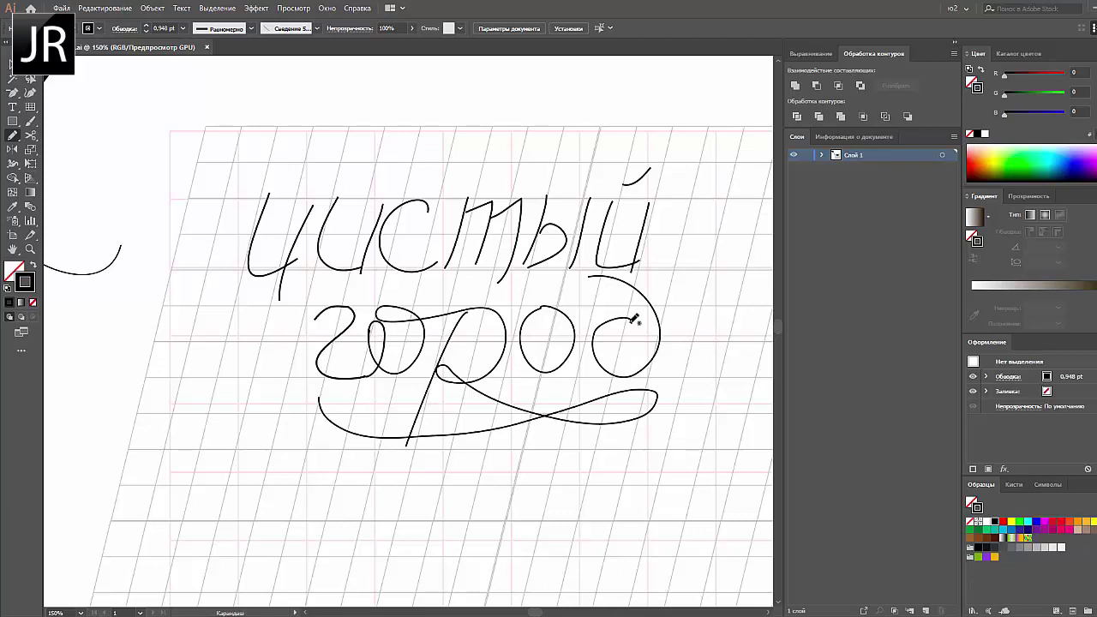
{"action": "left_click_drag", "start_coordinate": [287, 170], "coordinate": [313, 210]}
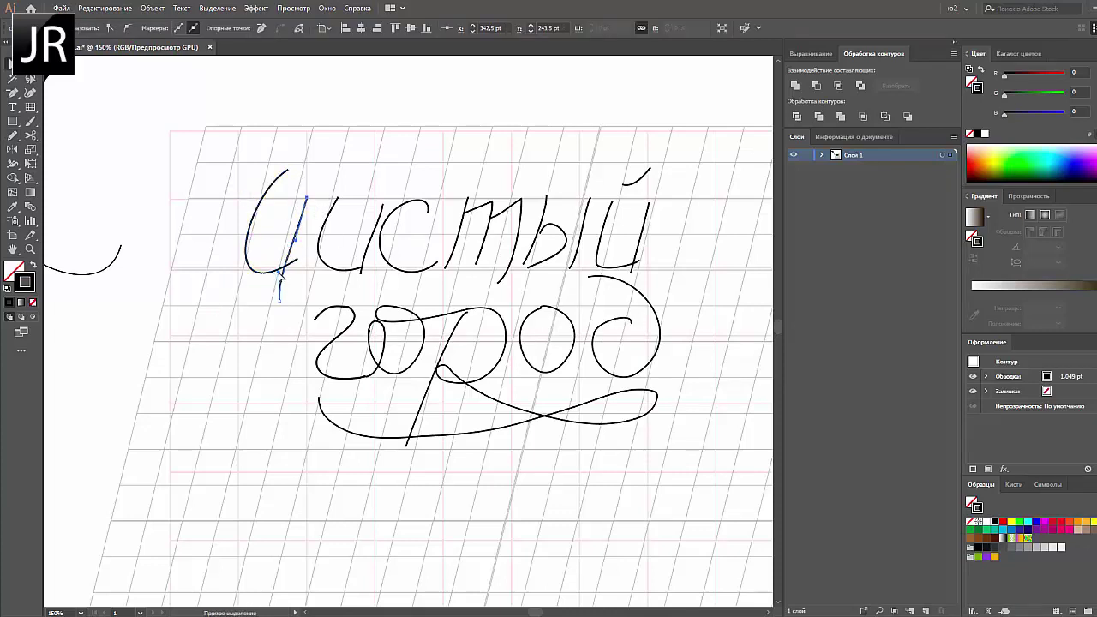
{"action": "left_click_drag", "start_coordinate": [313, 209], "coordinate": [306, 197]}
{"action": "left_click", "coordinate": [337, 199]}
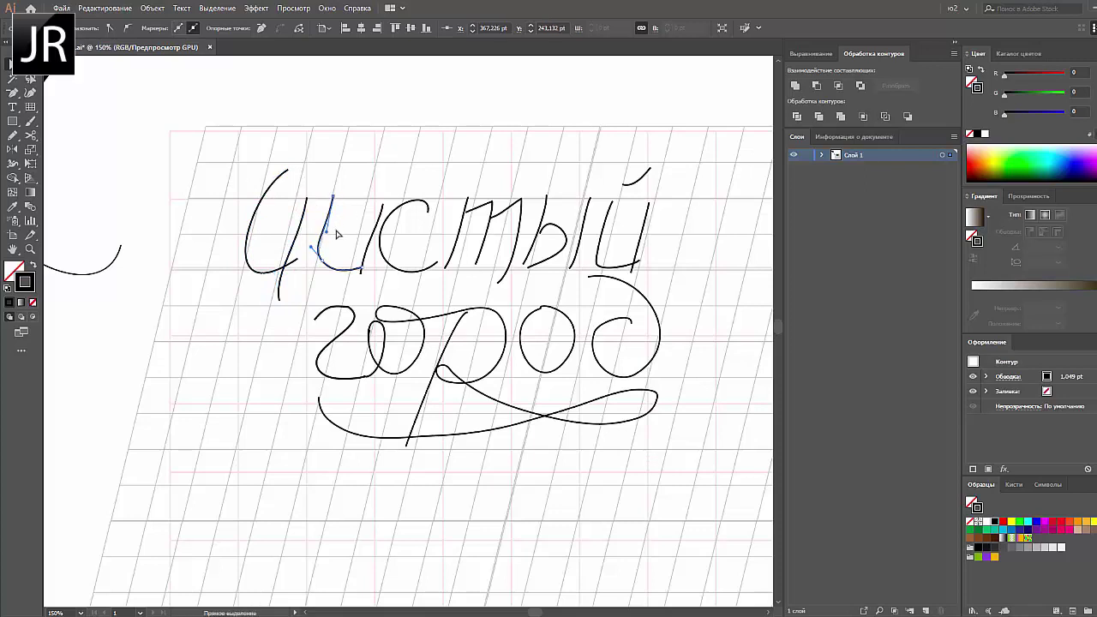
{"action": "left_click", "coordinate": [363, 269]}
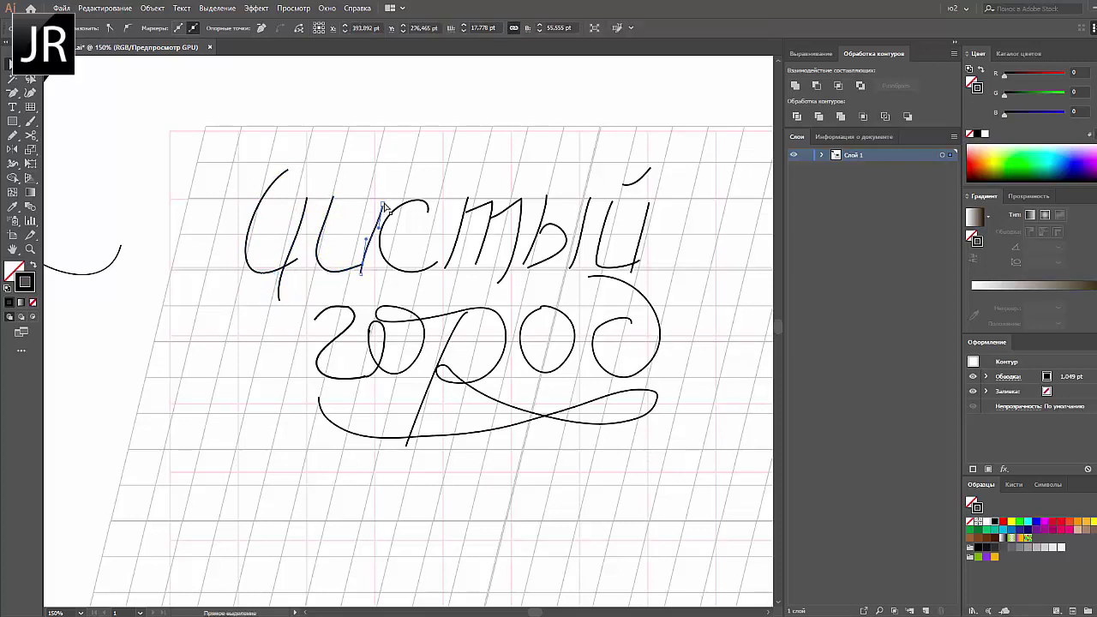
{"action": "left_click", "coordinate": [378, 201]}
{"action": "left_click", "coordinate": [404, 237]}
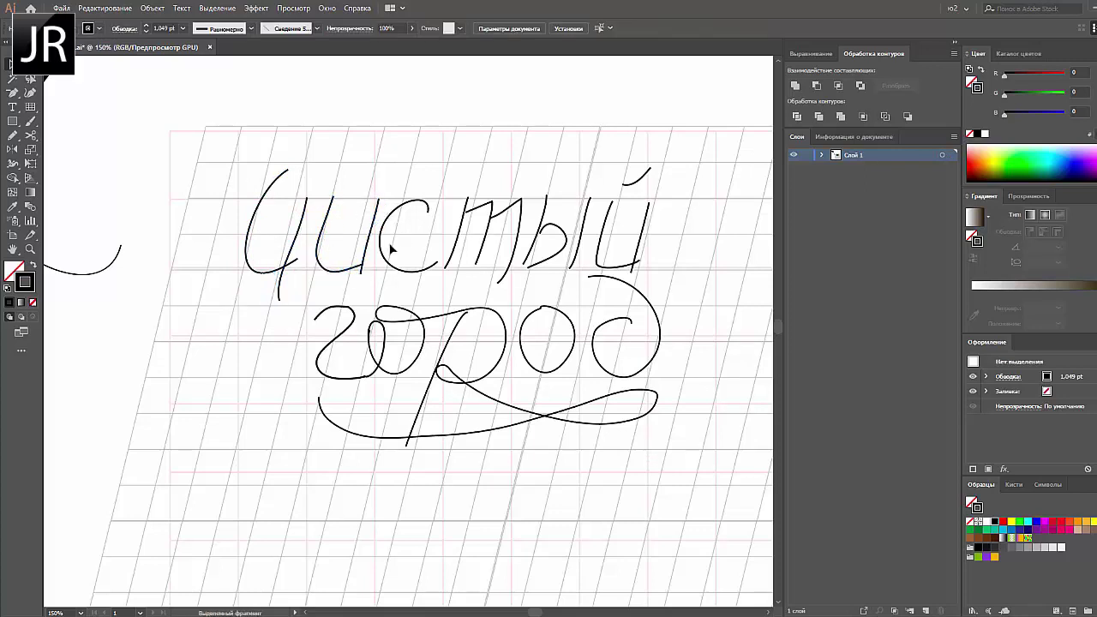
- Draw a looping swash above чистый that ends in the с
{"action": "key", "text": "n"}
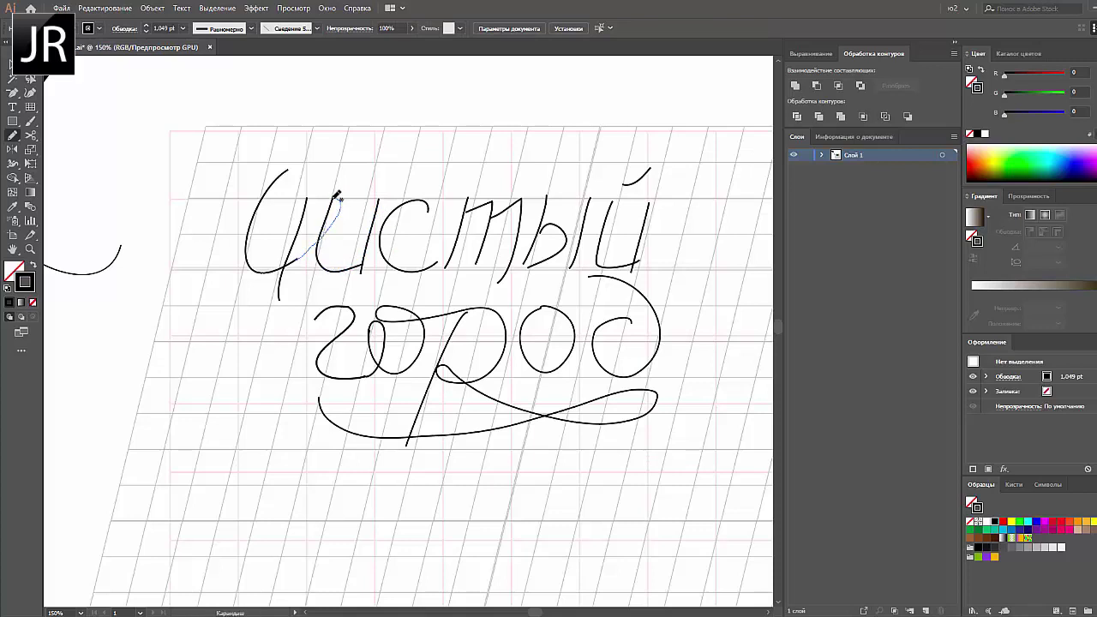
{"action": "left_click_drag", "start_coordinate": [338, 197], "coordinate": [334, 199]}
{"action": "key", "text": "ctrl+z"}
{"action": "left_click_drag", "start_coordinate": [300, 137], "coordinate": [354, 158]}
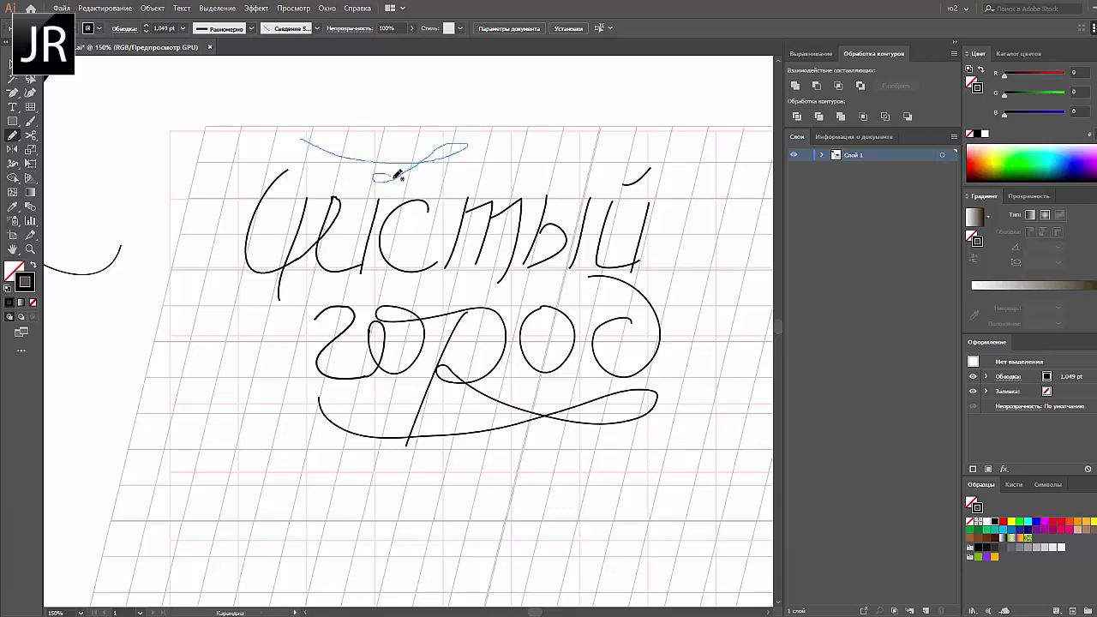
{"action": "left_click_drag", "start_coordinate": [428, 208], "coordinate": [430, 210]}
- Smooth the top swash by removing an anchor, lowering its left end and rounding the loop
{"action": "key", "text": "a"}
{"action": "left_click", "coordinate": [432, 212]}
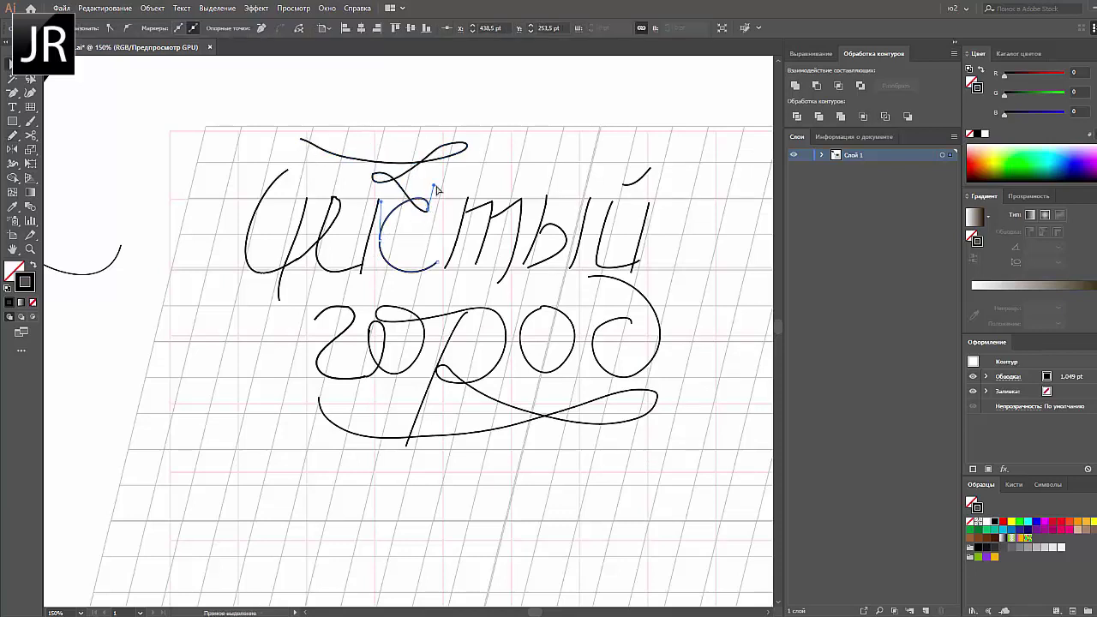
{"action": "left_click", "coordinate": [422, 211]}
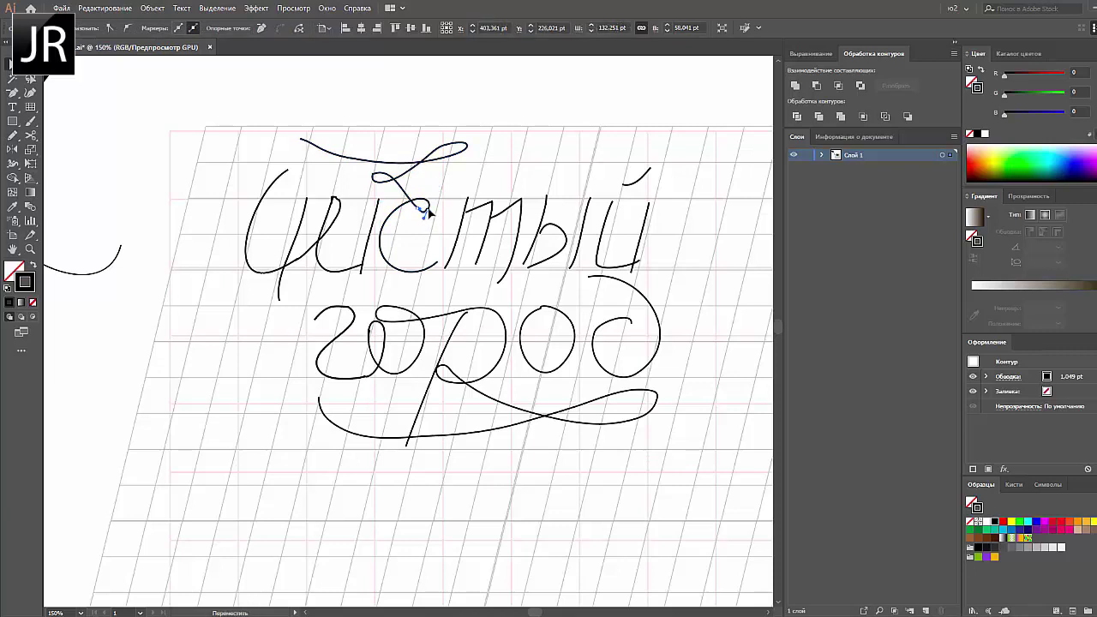
{"action": "left_click", "coordinate": [415, 236]}
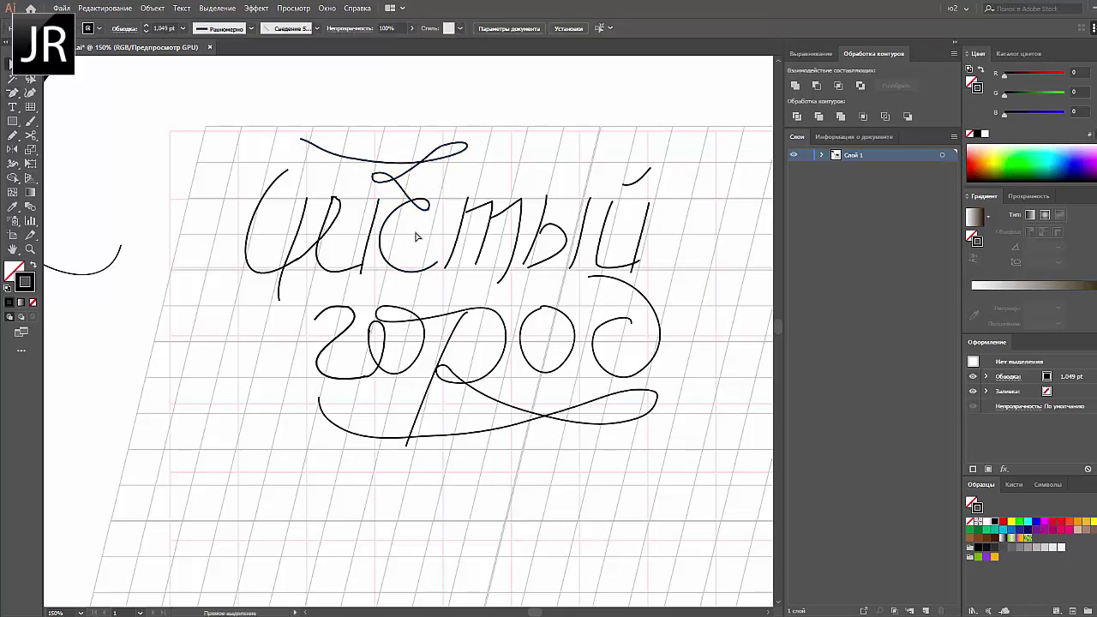
{"action": "left_click", "coordinate": [311, 148]}
{"action": "key", "text": "minus"}
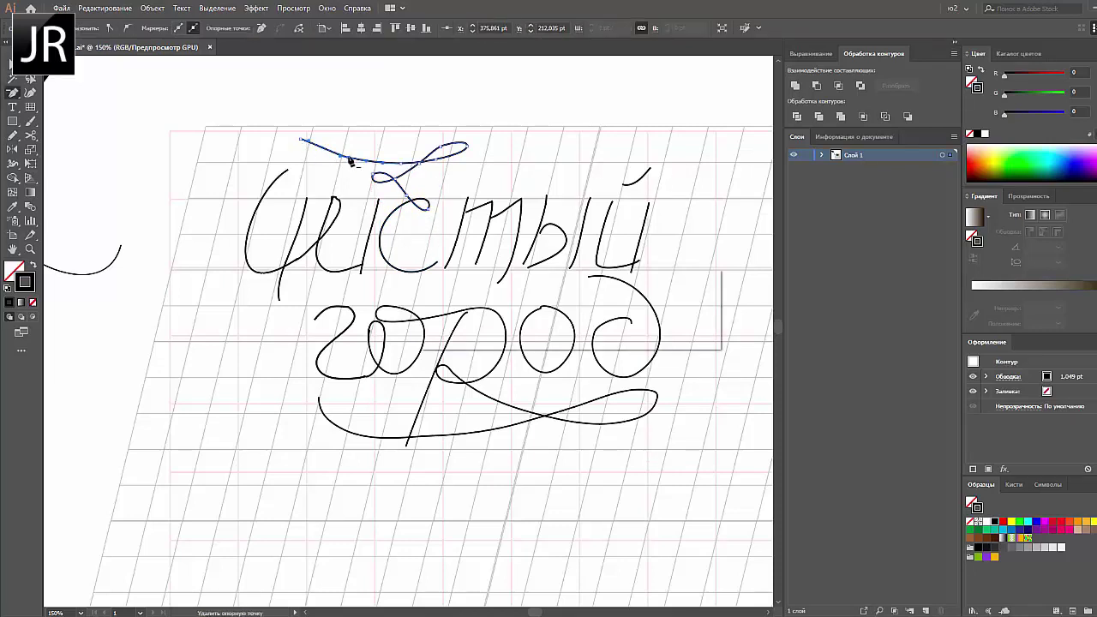
{"action": "left_click", "coordinate": [326, 152]}
{"action": "key", "text": "a"}
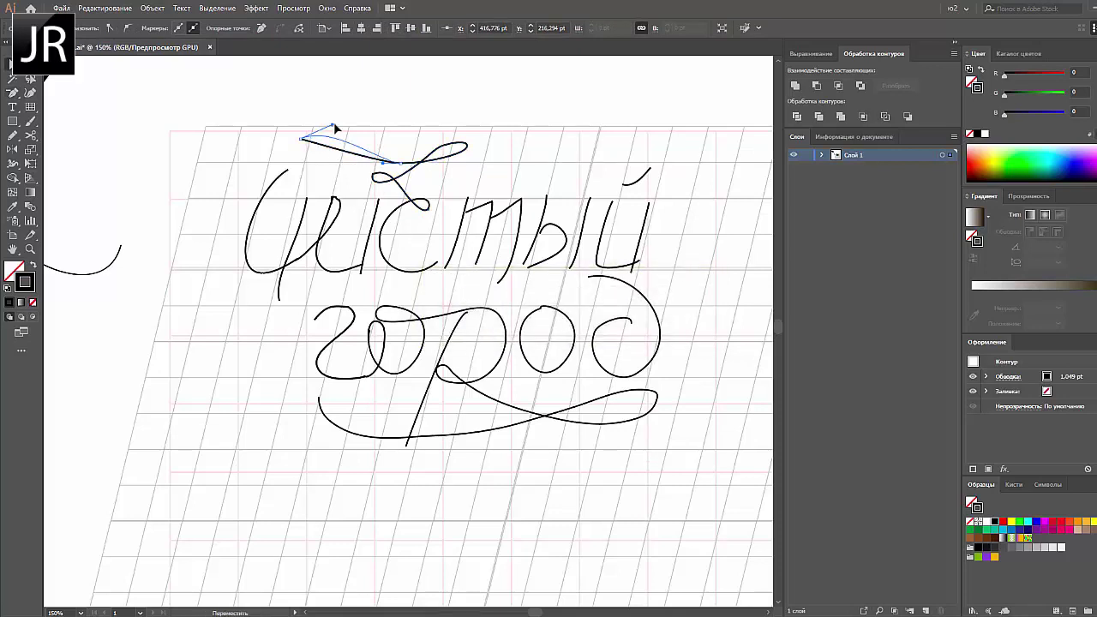
{"action": "left_click_drag", "start_coordinate": [302, 138], "coordinate": [288, 156]}
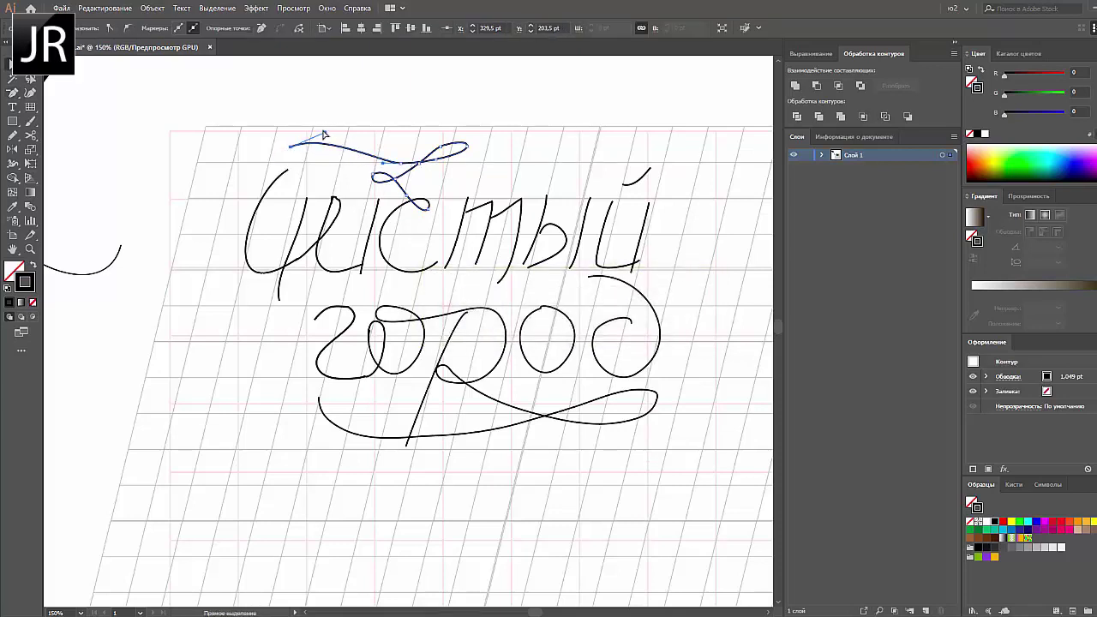
{"action": "left_click", "coordinate": [437, 148]}
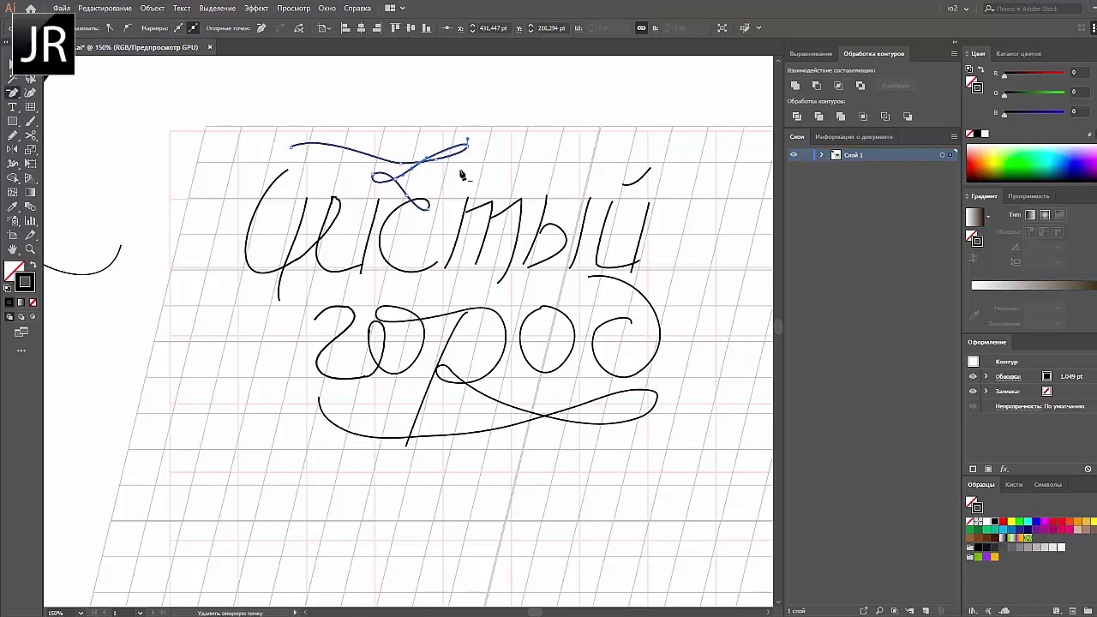
{"action": "left_click_drag", "start_coordinate": [441, 148], "coordinate": [440, 146]}
{"action": "left_click", "coordinate": [439, 204]}
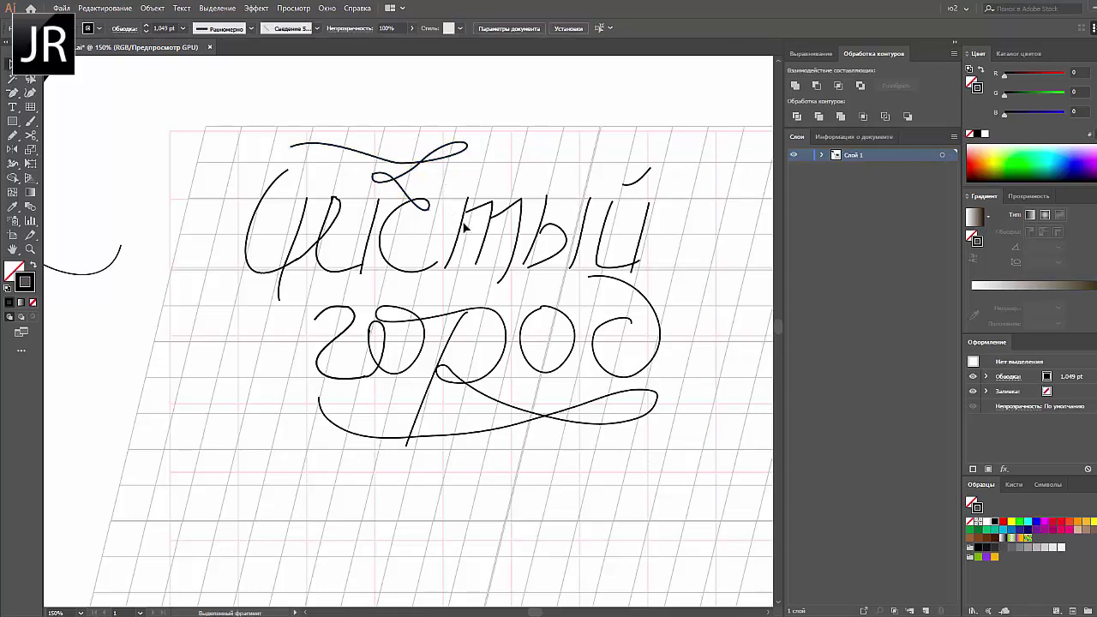
- Delete the breve stroke above the ы
{"action": "left_click", "coordinate": [528, 267]}
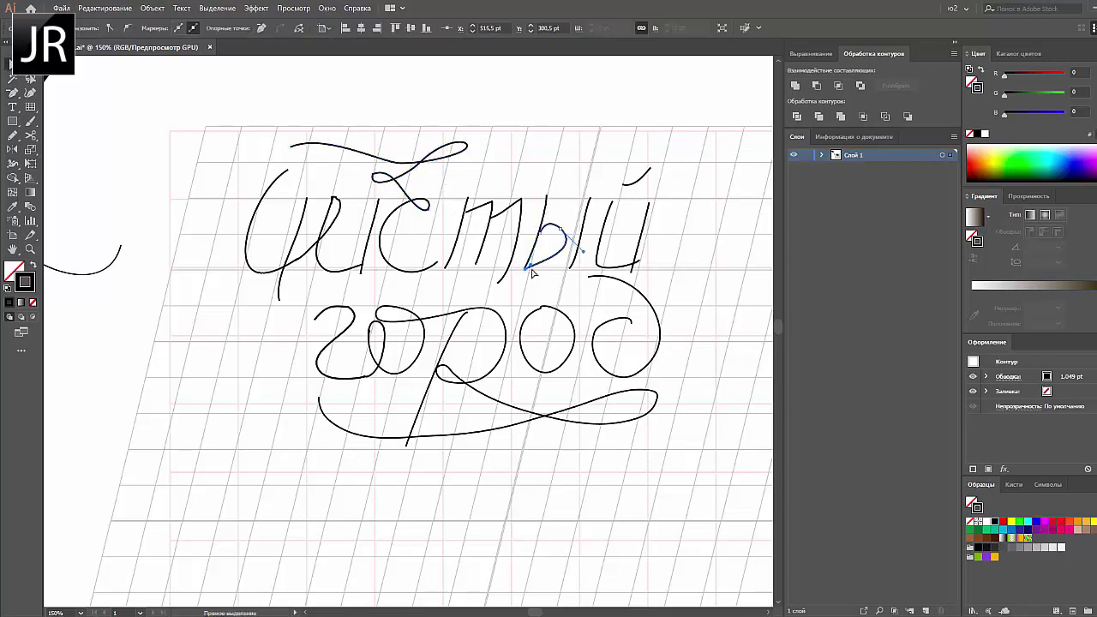
{"action": "left_click", "coordinate": [579, 162]}
{"action": "left_click_drag", "start_coordinate": [623, 165], "coordinate": [653, 184]}
{"action": "key", "text": "Delete"}
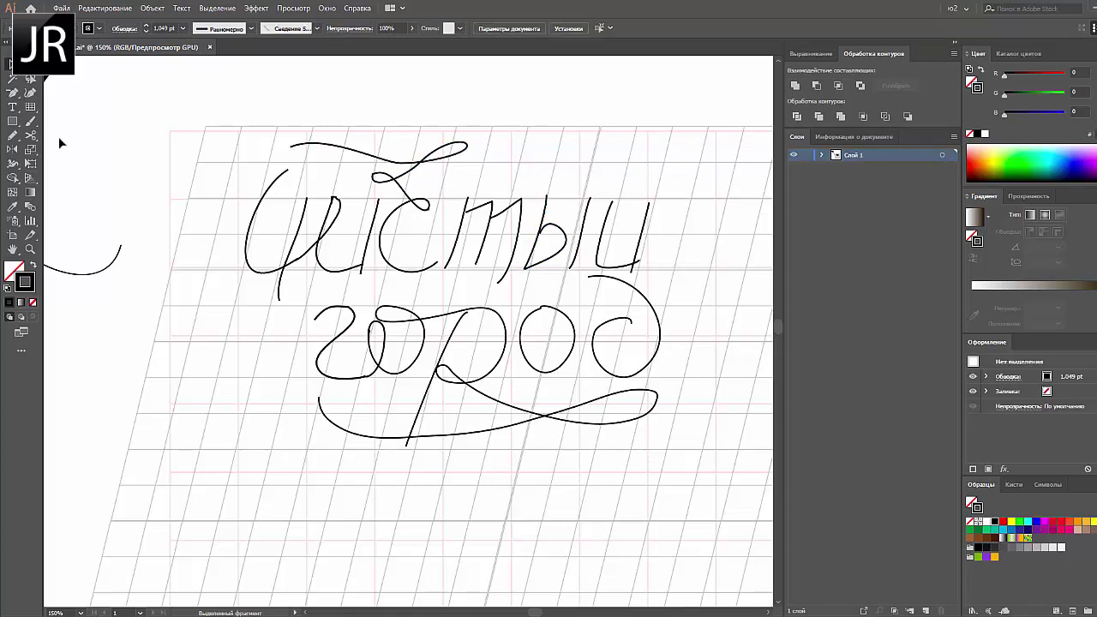
- Draw a new flourish across the top of the word and select all lettering
{"action": "key", "text": "n"}
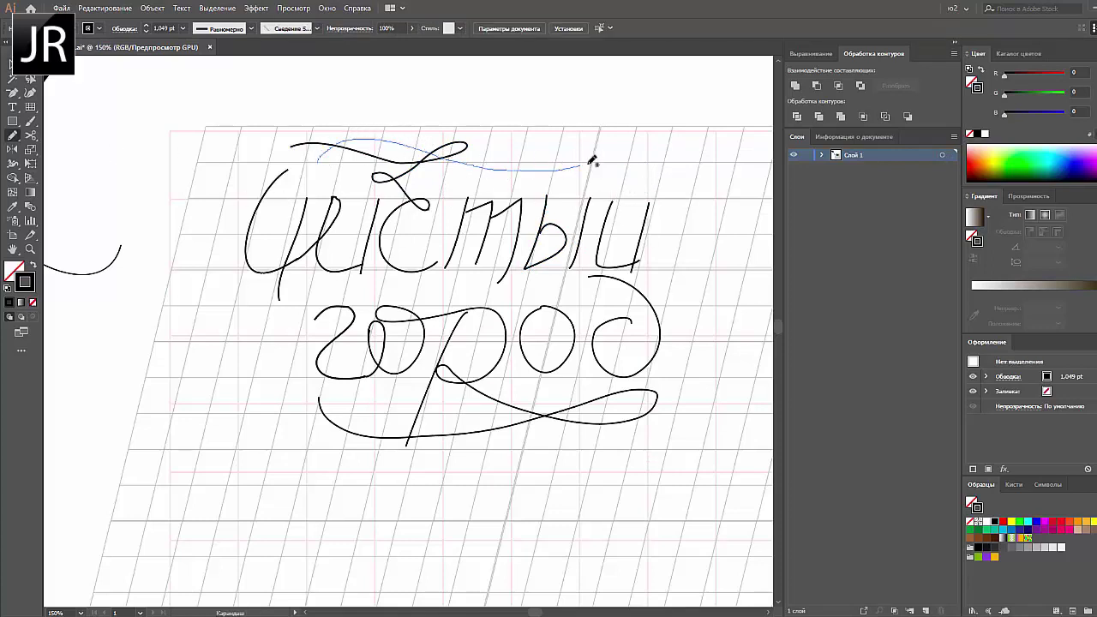
{"action": "left_click_drag", "start_coordinate": [588, 159], "coordinate": [626, 221]}
{"action": "key", "text": "v"}
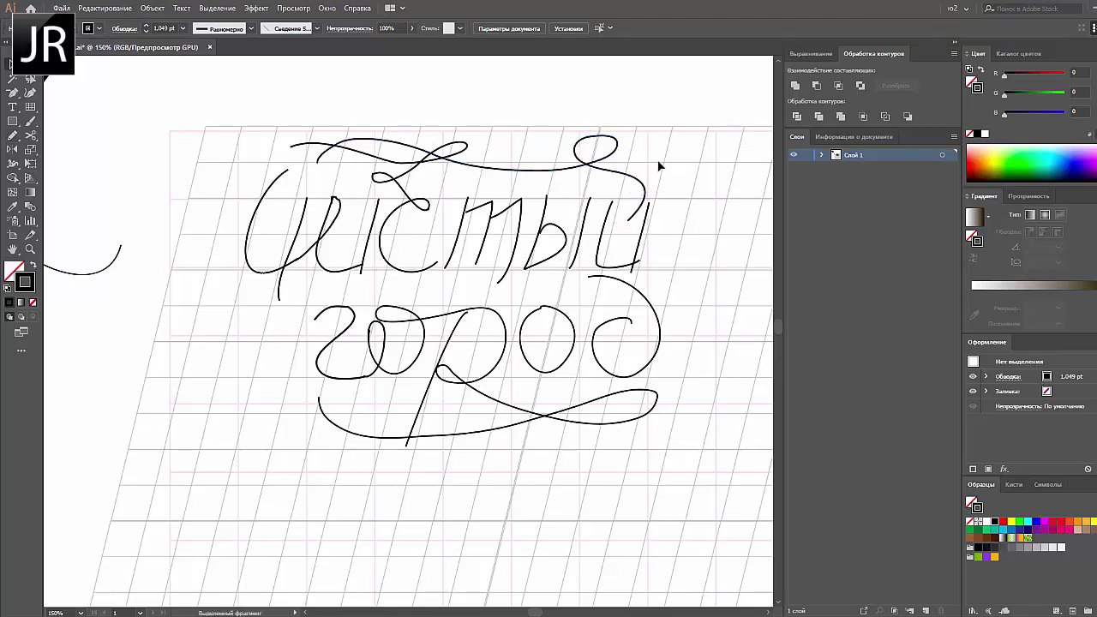
{"action": "key", "text": "a"}
{"action": "key", "text": "ctrl+a"}
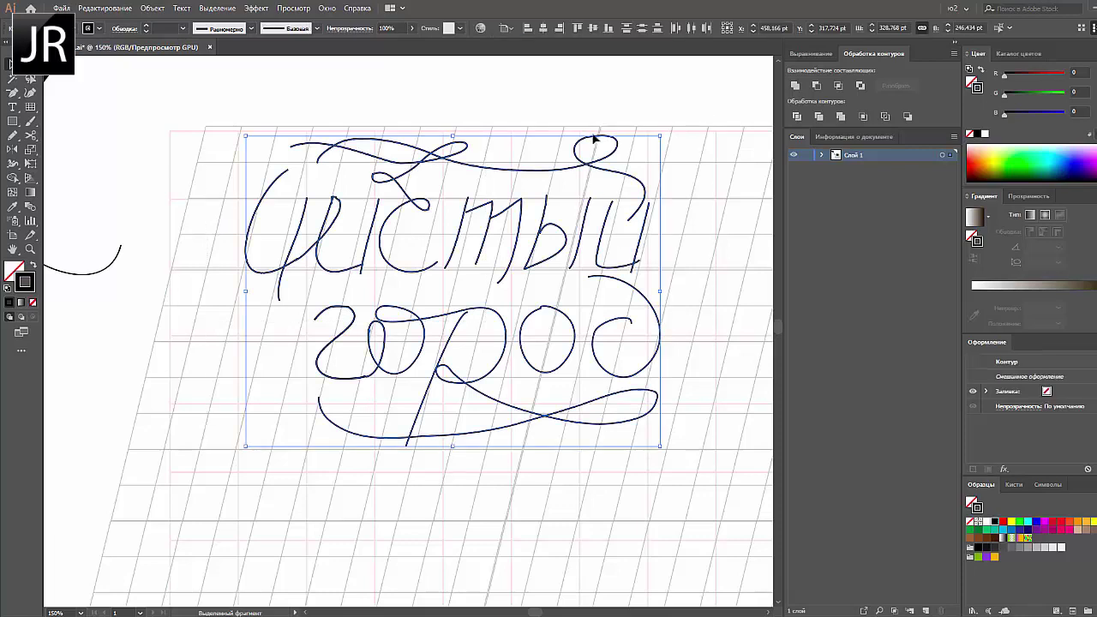
- Place a spare copy of the lettering at the bottom-left
{"action": "key", "text": "v"}
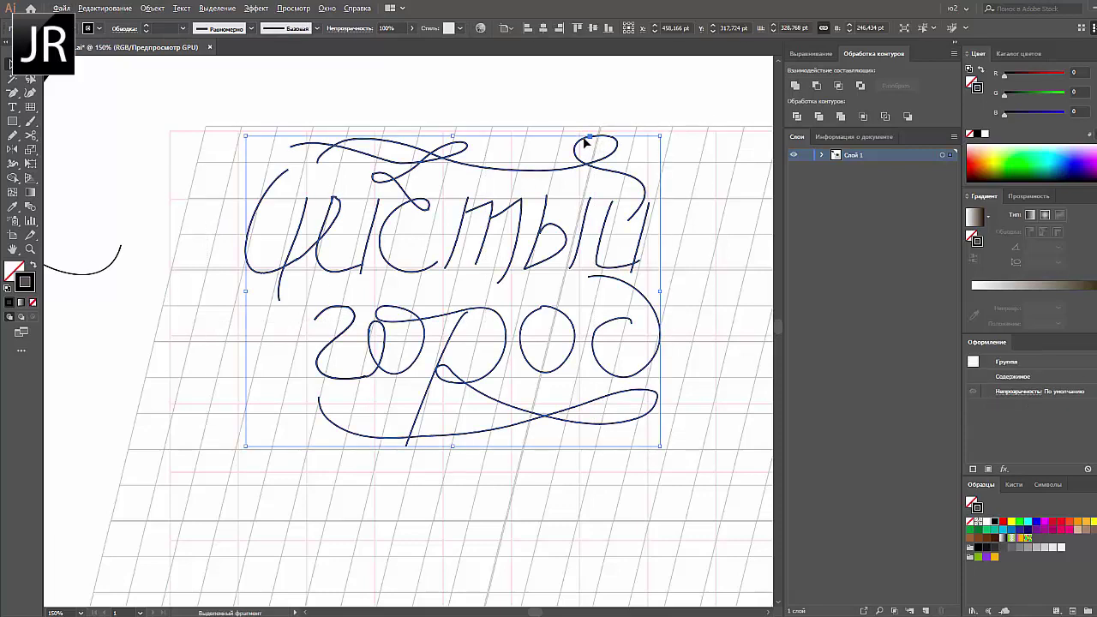
{"action": "left_click_drag", "start_coordinate": [591, 142], "coordinate": [231, 430]}
{"action": "left_click", "coordinate": [334, 219]}
- Use the Width tool to thicken the Ч strokes and the и and т downstrokes
{"action": "key", "text": "shift+w"}
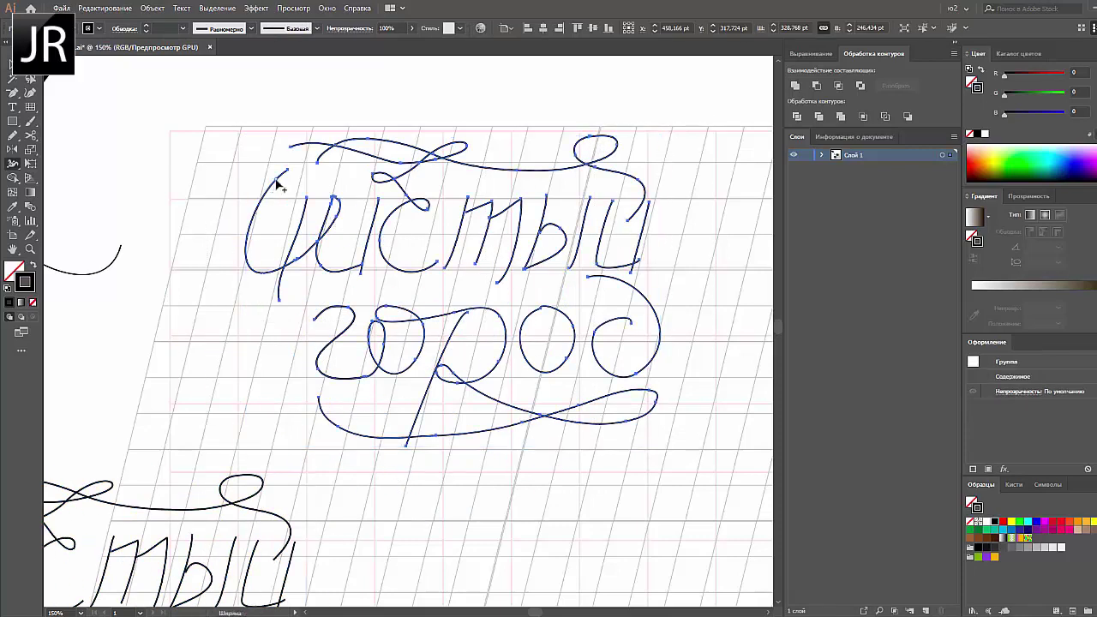
{"action": "left_click_drag", "start_coordinate": [278, 184], "coordinate": [289, 174]}
{"action": "left_click_drag", "start_coordinate": [302, 221], "coordinate": [313, 218]}
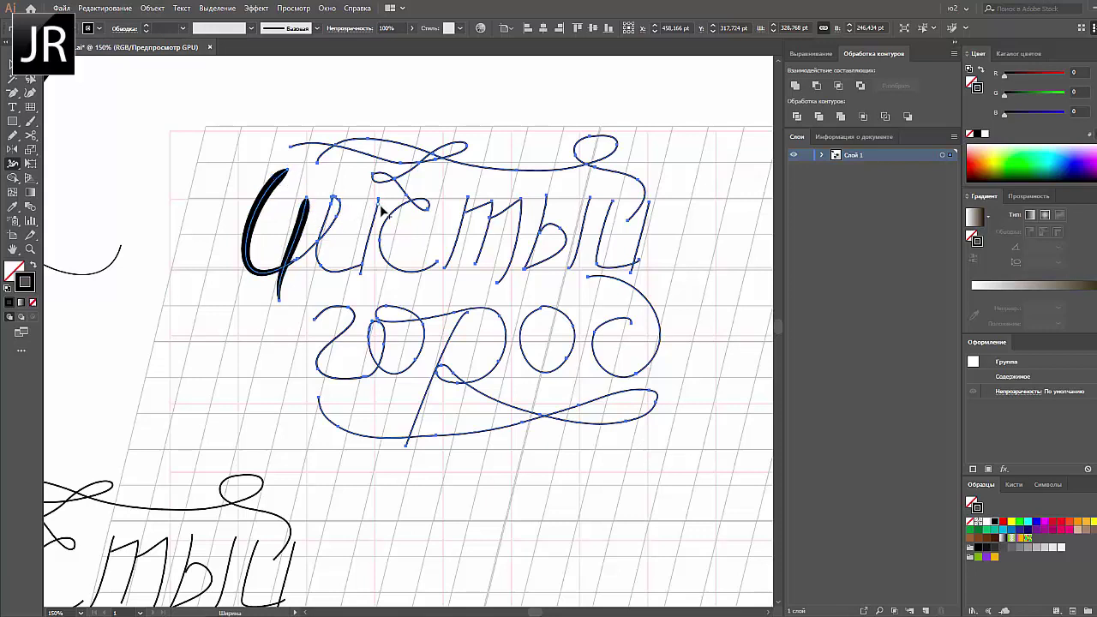
{"action": "left_click_drag", "start_coordinate": [382, 209], "coordinate": [389, 208]}
{"action": "mouse_move", "coordinate": [464, 205]}
{"action": "left_mouse_down"}
{"action": "mouse_move", "coordinate": [528, 220]}
{"action": "mouse_move", "coordinate": [551, 199]}
{"action": "mouse_move", "coordinate": [621, 209]}
{"action": "left_mouse_up"}
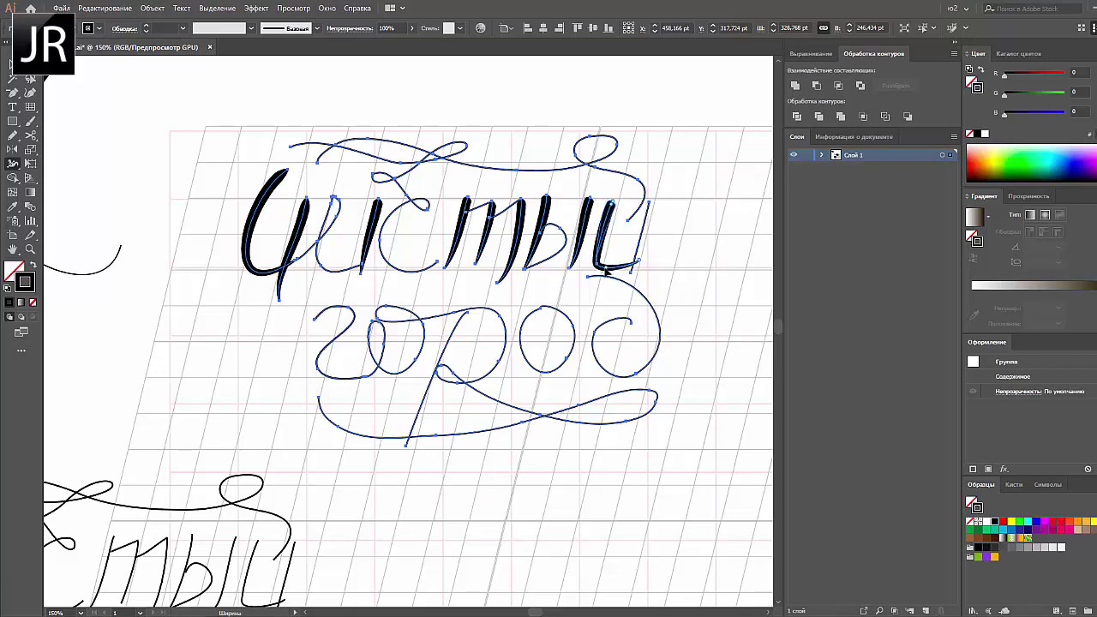
- Thicken the last letter's right stroke and both top flourishes, then deselect
{"action": "left_click_drag", "start_coordinate": [606, 271], "coordinate": [629, 268]}
{"action": "key", "text": "ctrl+z"}
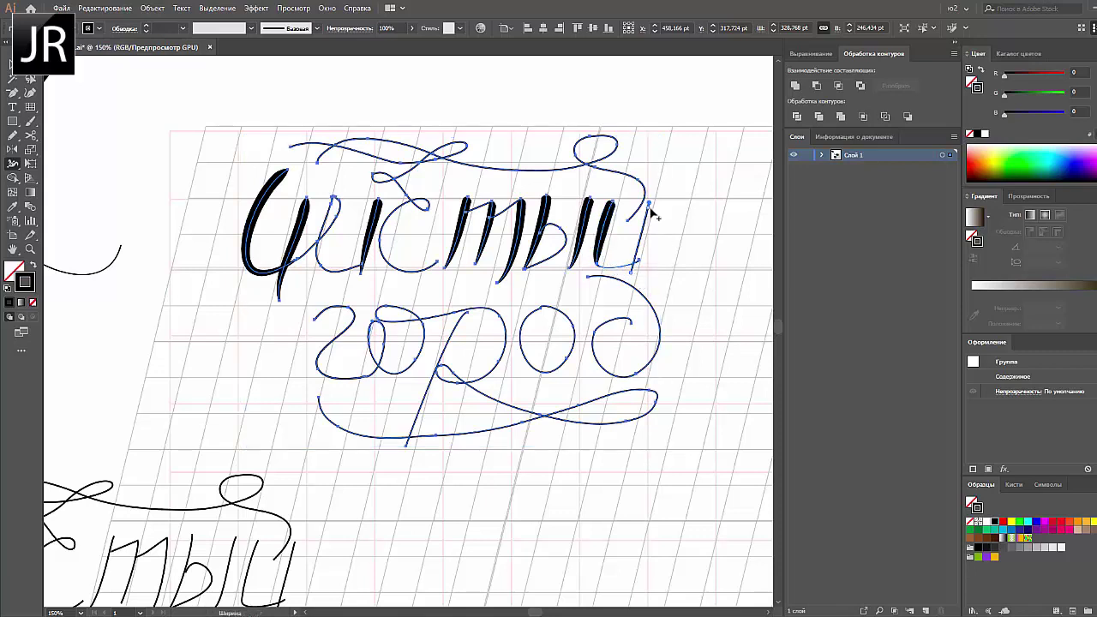
{"action": "left_click_drag", "start_coordinate": [653, 219], "coordinate": [658, 219]}
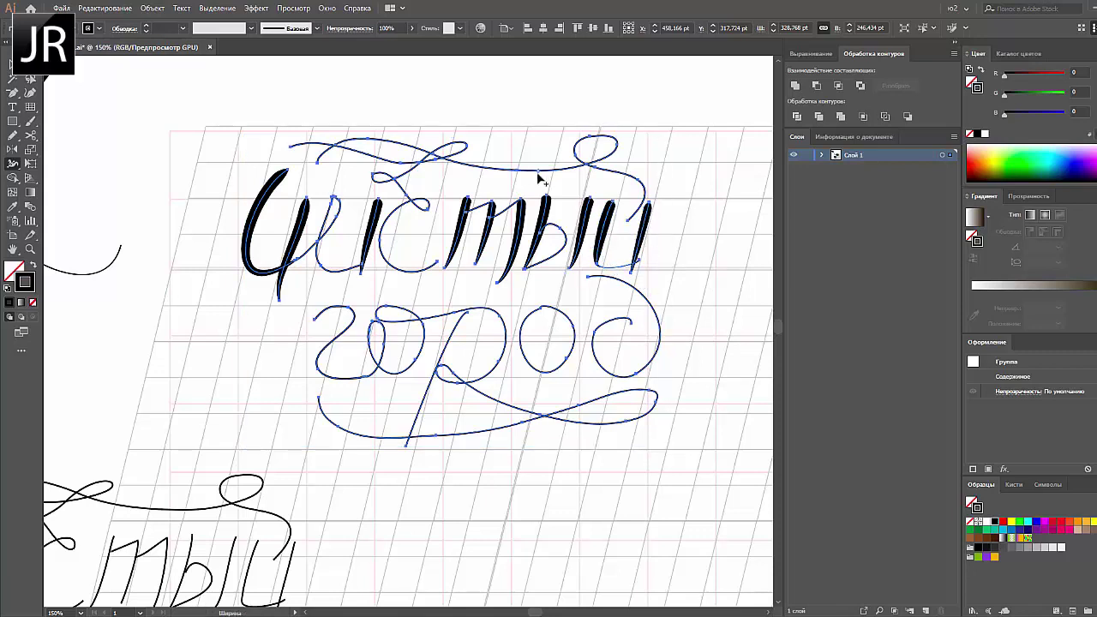
{"action": "left_click_drag", "start_coordinate": [538, 175], "coordinate": [614, 152]}
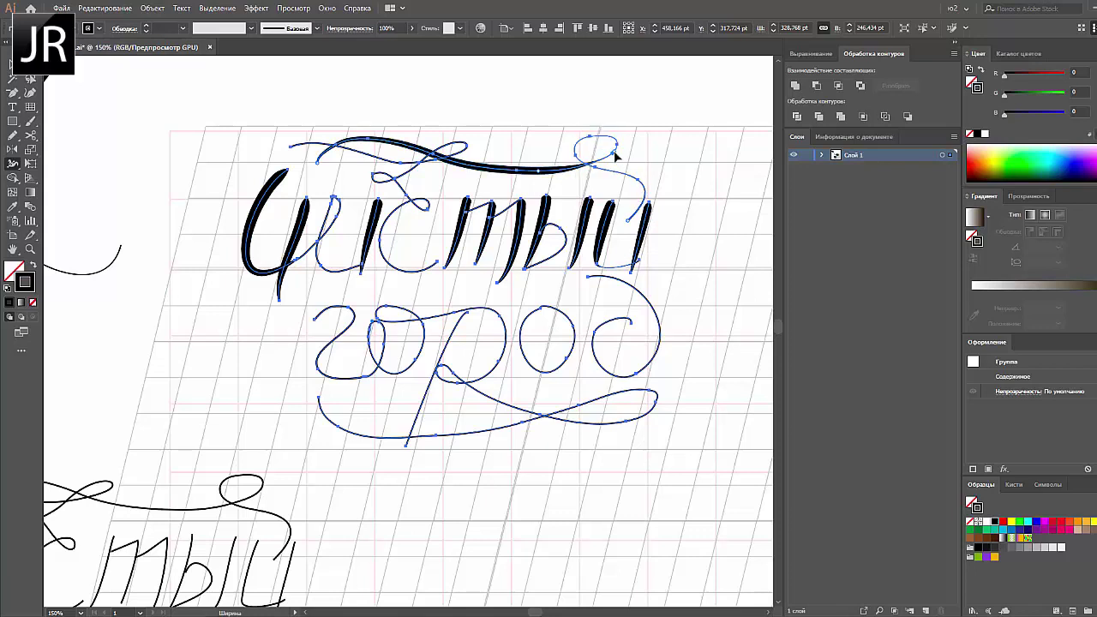
{"action": "left_click_drag", "start_coordinate": [391, 154], "coordinate": [469, 151]}
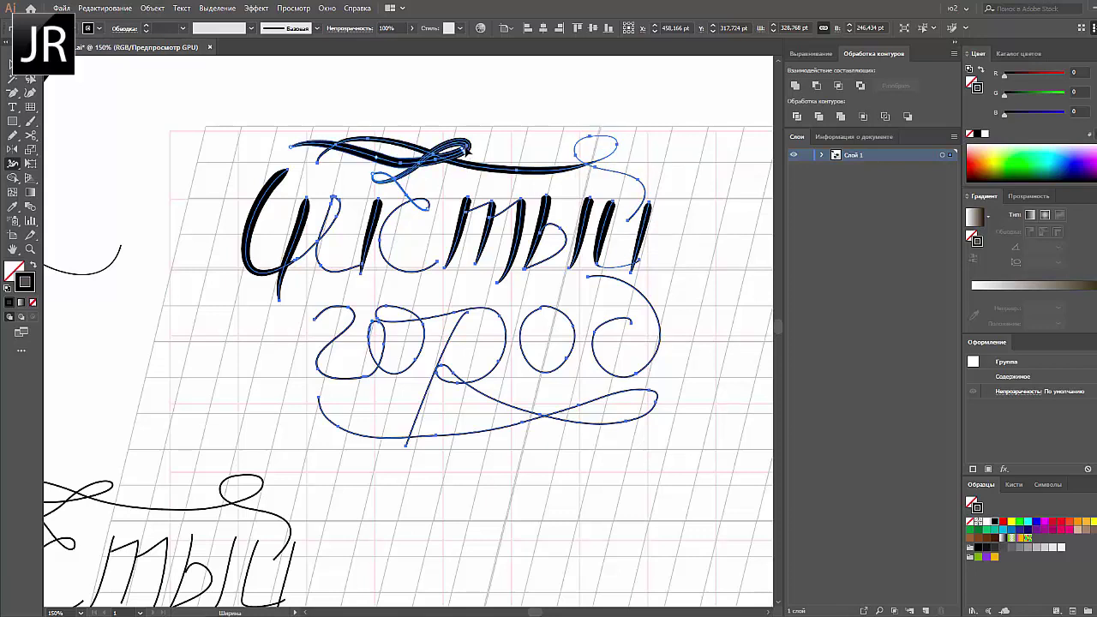
{"action": "key", "text": "ctrl+shift+a"}
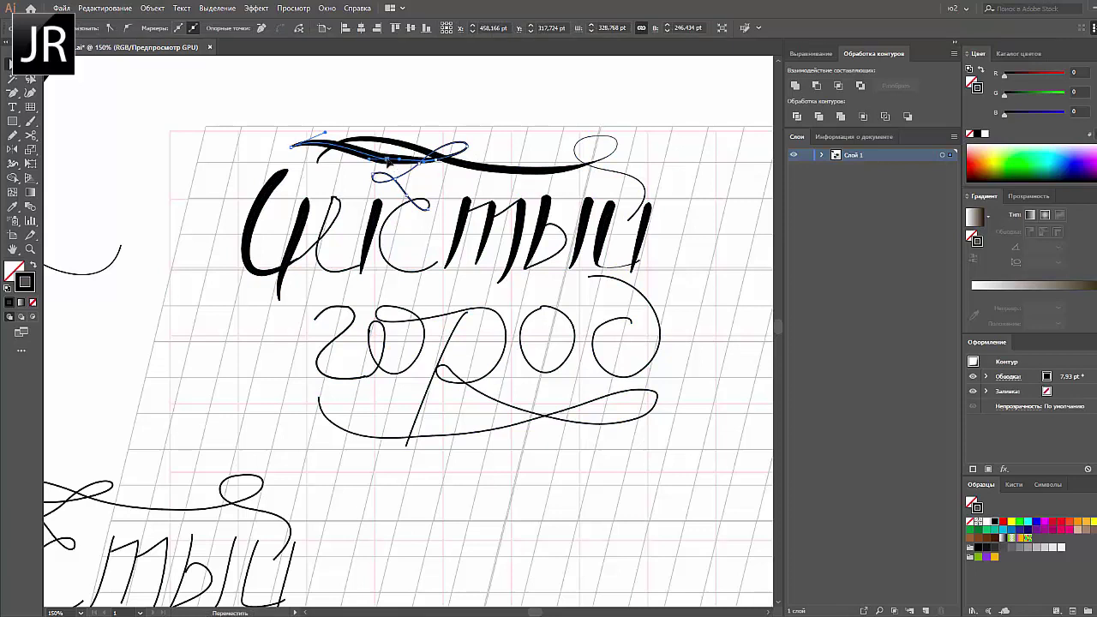
- Make the top-left swash stroke thinner
{"action": "left_click", "coordinate": [326, 147], "text": "ctrl"}
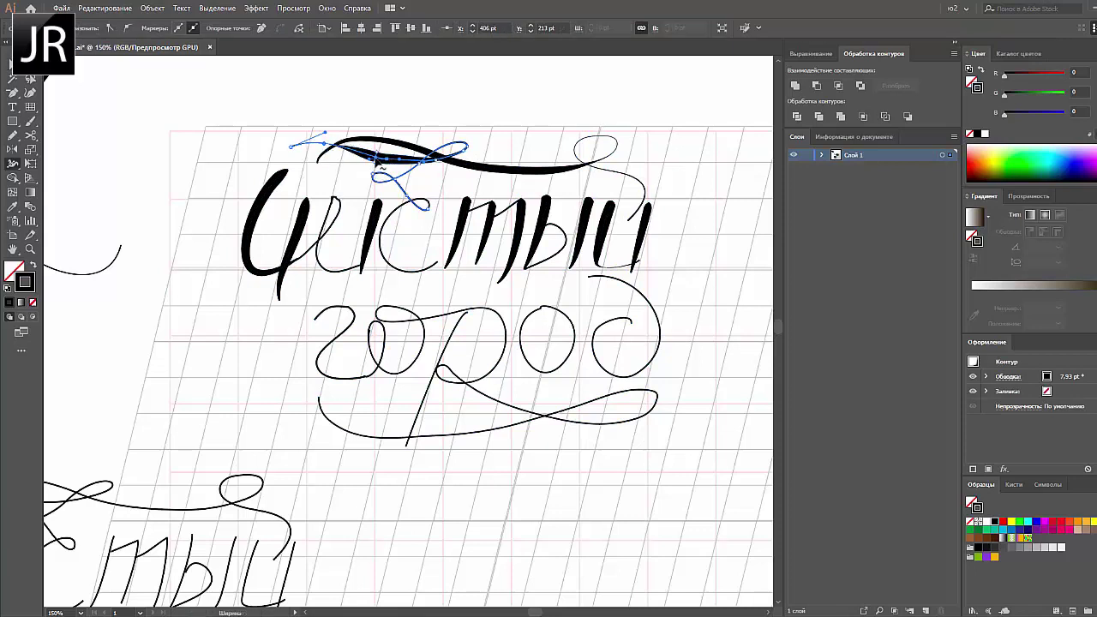
{"action": "left_click_drag", "start_coordinate": [377, 161], "coordinate": [394, 175]}
{"action": "key", "text": "a"}
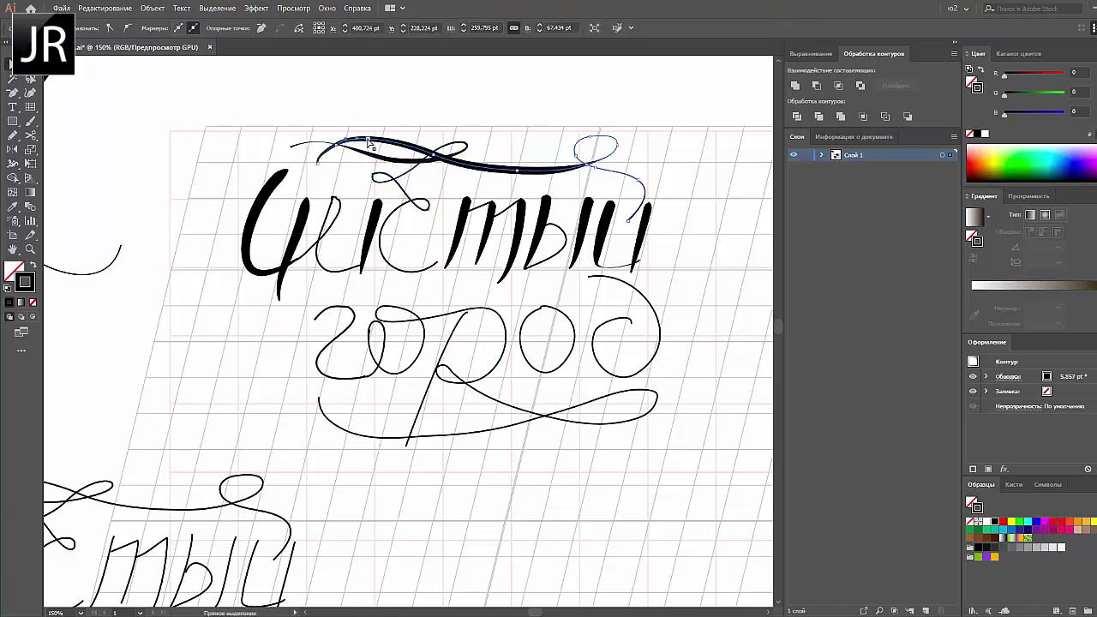
{"action": "left_click", "coordinate": [323, 152]}
{"action": "left_click", "coordinate": [346, 189]}
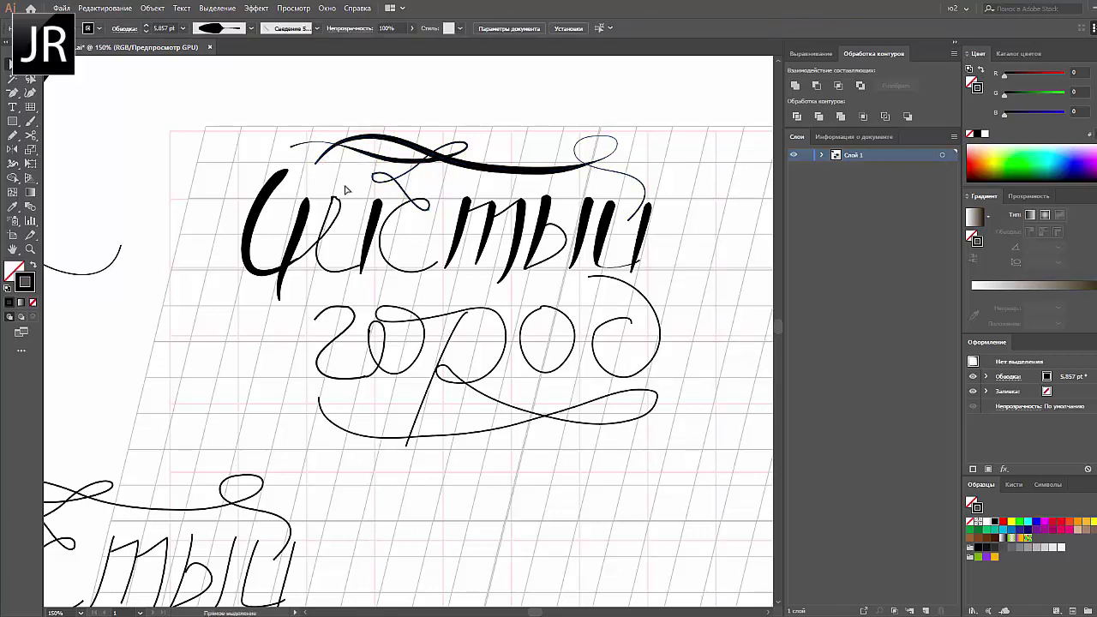
- Widen both и downstrokes and the left stroke of Ч with the Width tool
{"action": "key", "text": "shift+w"}
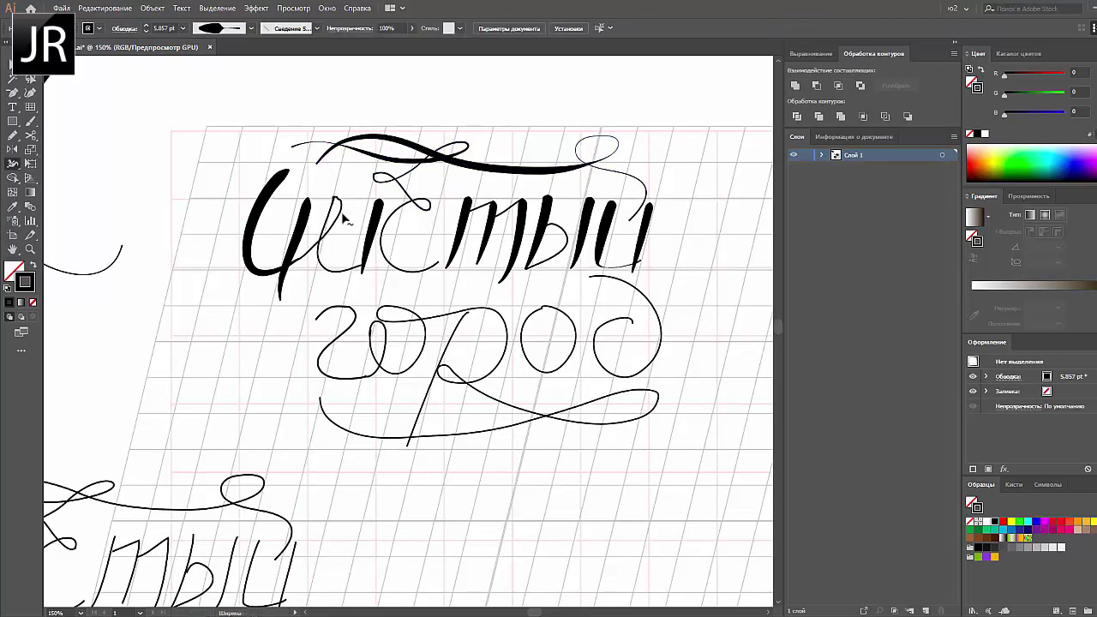
{"action": "left_click_drag", "start_coordinate": [346, 219], "coordinate": [353, 221]}
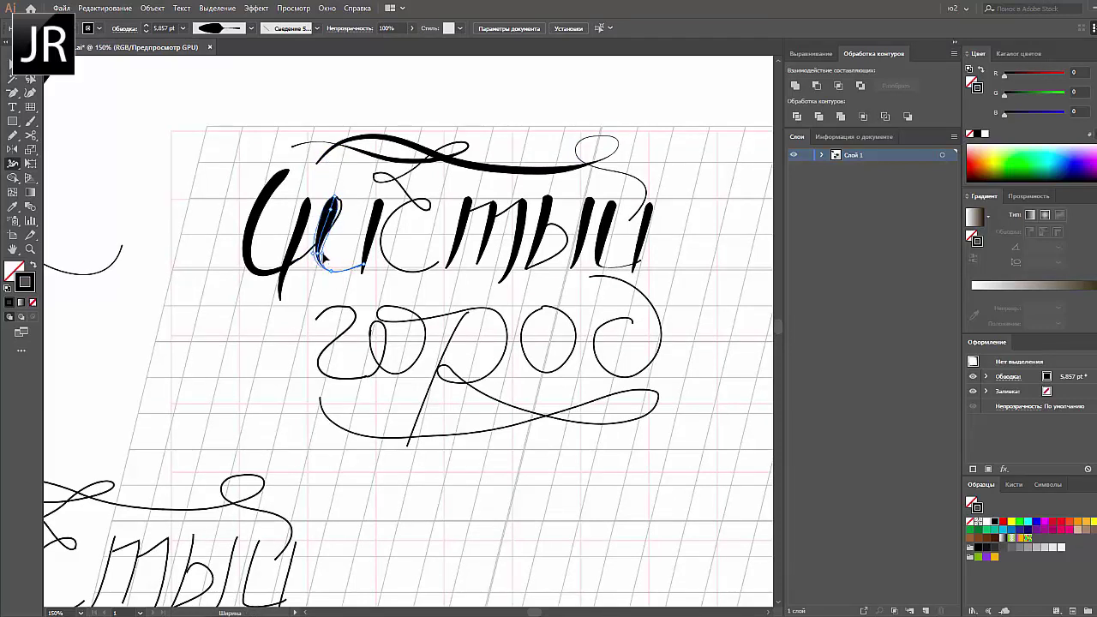
{"action": "left_click_drag", "start_coordinate": [369, 234], "coordinate": [374, 234]}
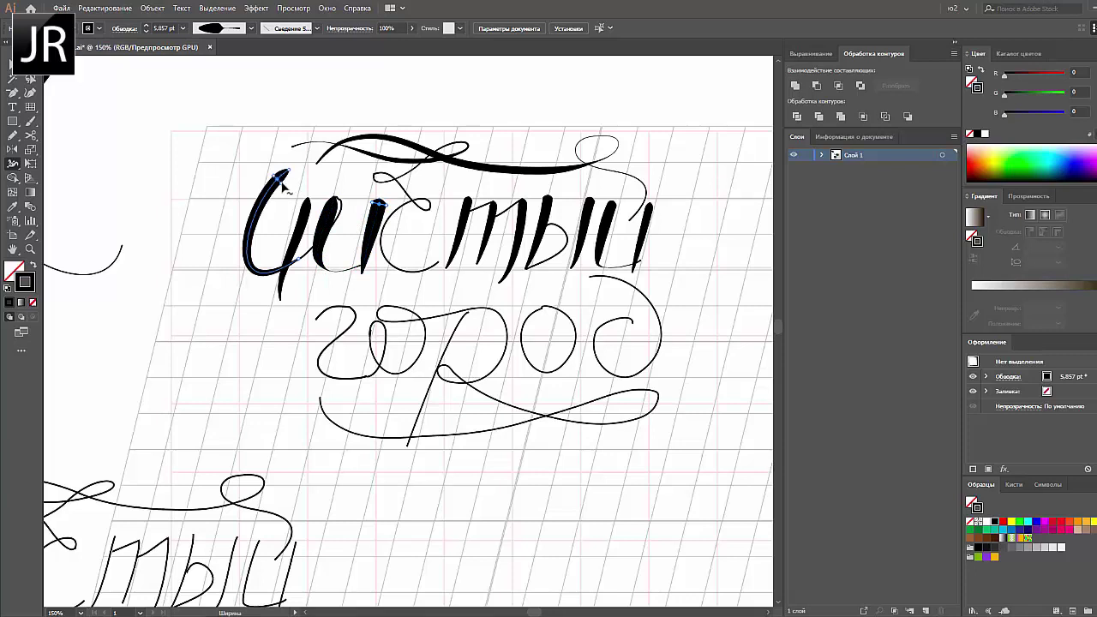
{"action": "mouse_move", "coordinate": [289, 190]}
{"action": "left_mouse_down"}
{"action": "mouse_move", "coordinate": [321, 225]}
{"action": "mouse_move", "coordinate": [376, 229]}
{"action": "mouse_move", "coordinate": [422, 203]}
{"action": "left_mouse_up"}
{"action": "key", "text": "a"}
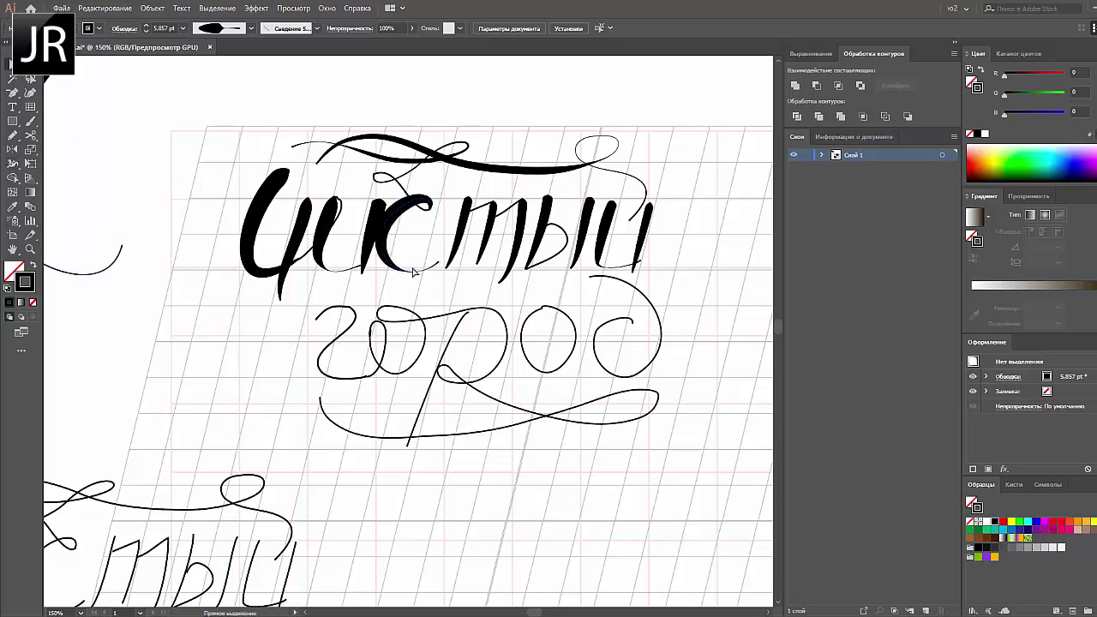
{"action": "left_click", "coordinate": [417, 196]}
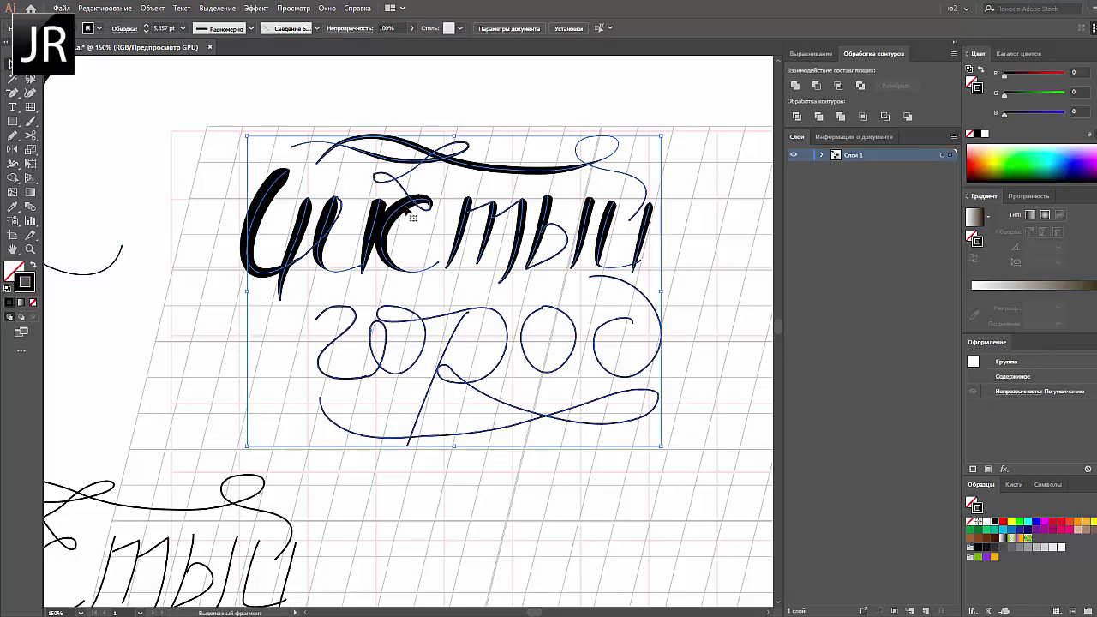
- Thicken the middle and right loop of the top swash
{"action": "right_click", "coordinate": [414, 225]}
{"action": "left_click", "coordinate": [462, 291]}
{"action": "double_click", "coordinate": [360, 182]}
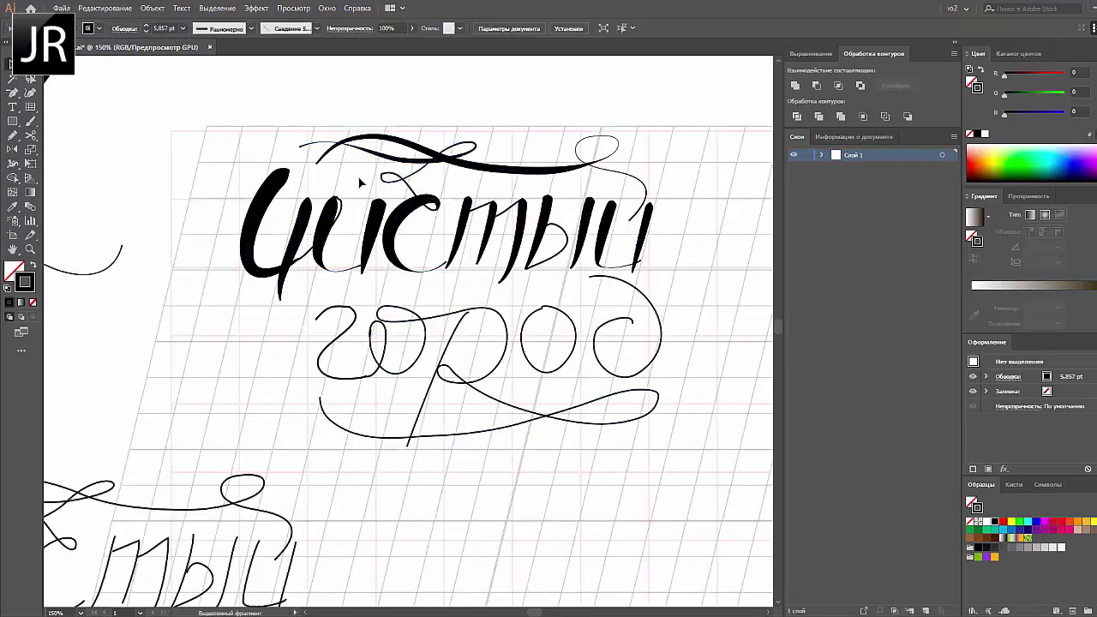
{"action": "key", "text": "shift+w"}
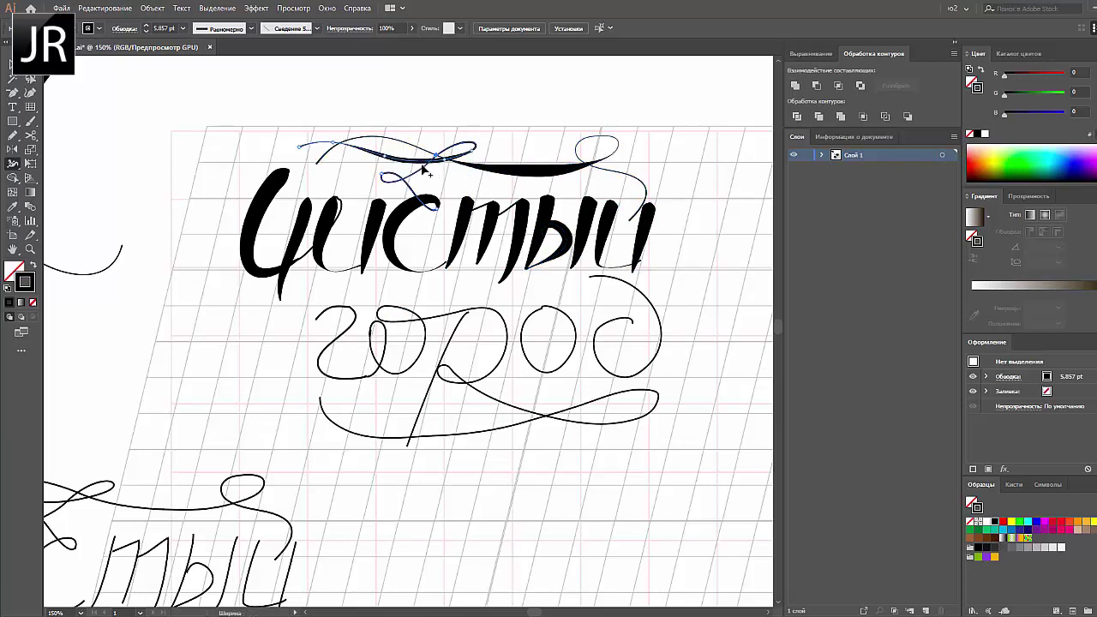
{"action": "left_click_drag", "start_coordinate": [385, 159], "coordinate": [386, 165]}
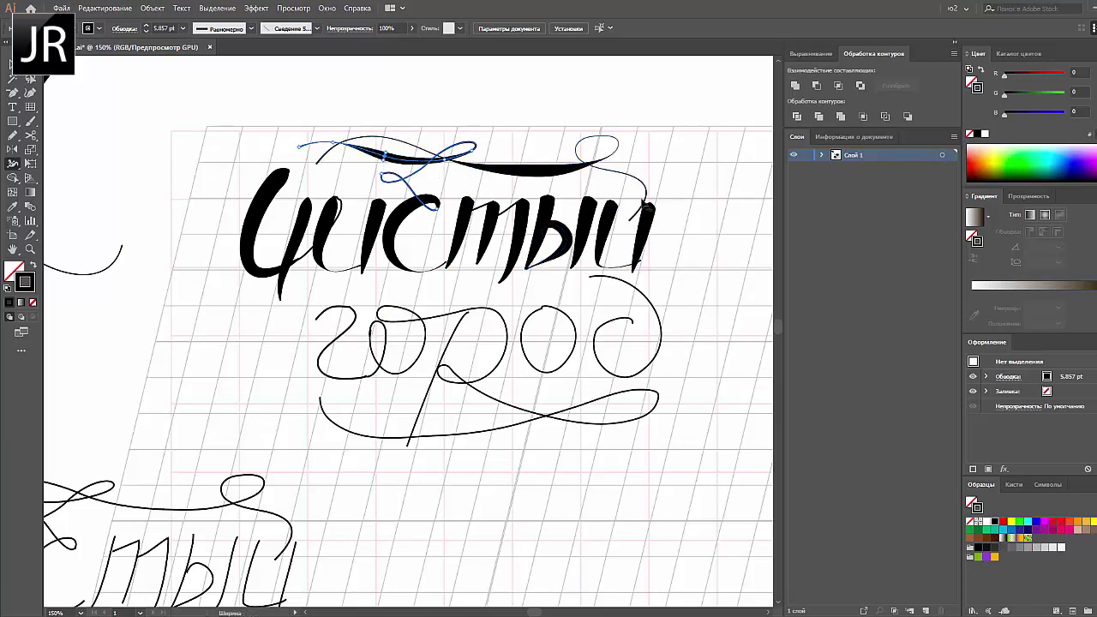
{"action": "left_click_drag", "start_coordinate": [643, 205], "coordinate": [638, 230]}
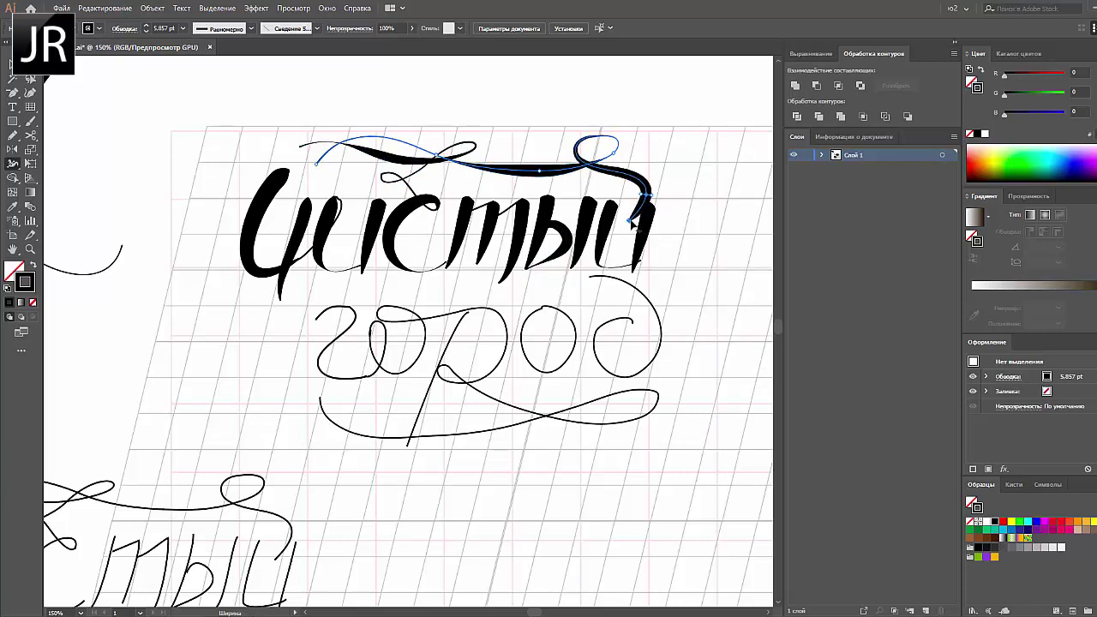
- Nudge the swash tip anchor left and widen a downstroke of чистый
{"action": "key", "text": "a"}
{"action": "left_click", "coordinate": [641, 183]}
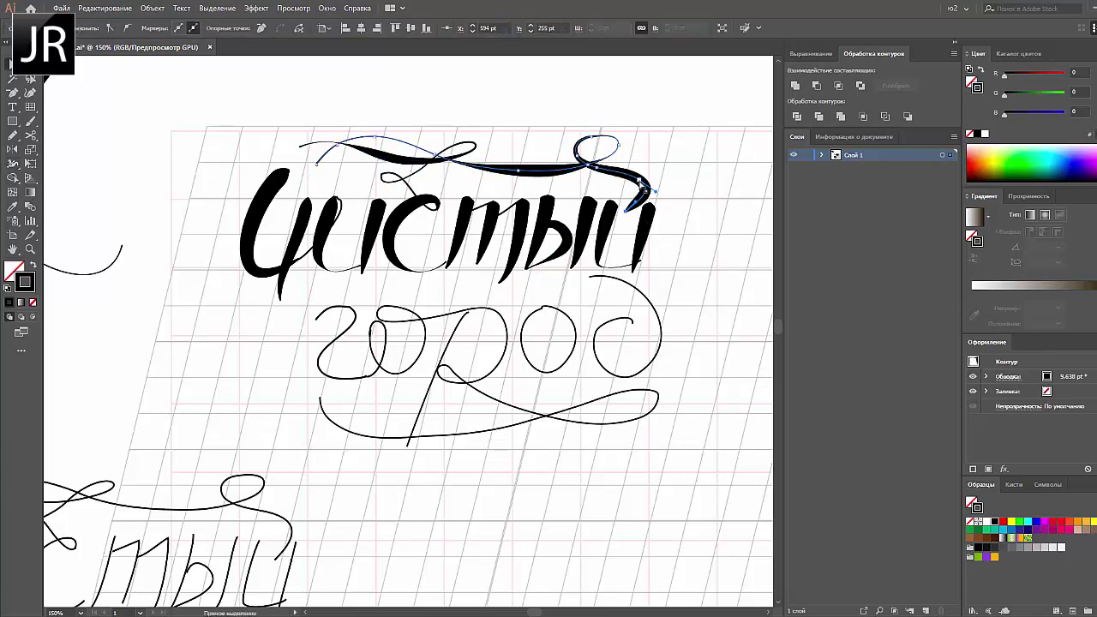
{"action": "left_click_drag", "start_coordinate": [641, 182], "coordinate": [634, 183]}
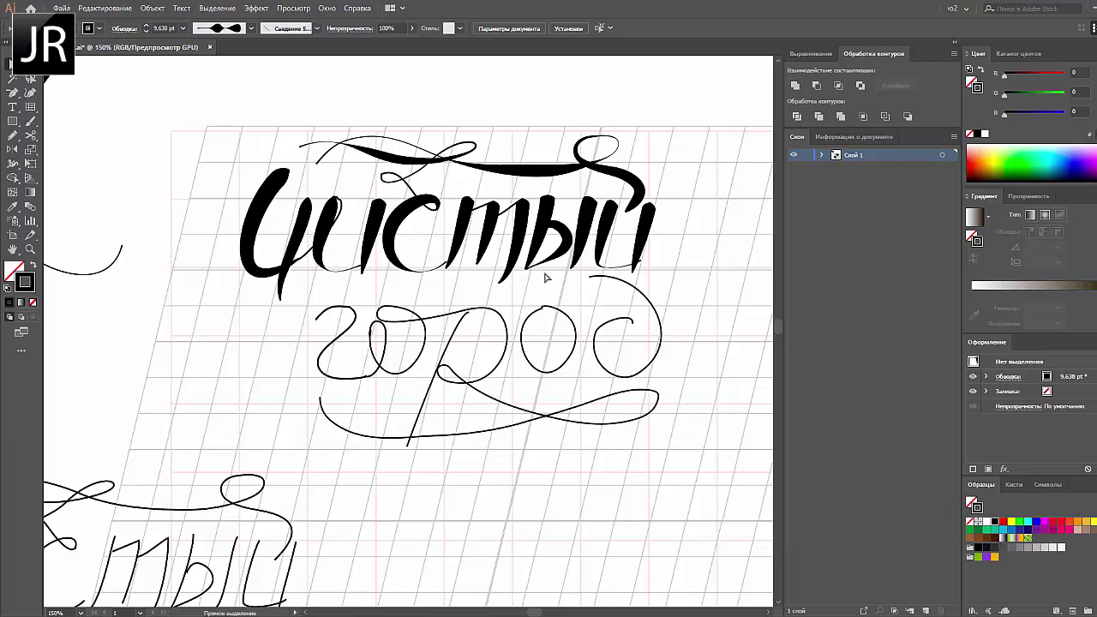
{"action": "left_click", "coordinate": [508, 281]}
{"action": "key", "text": "shift+w"}
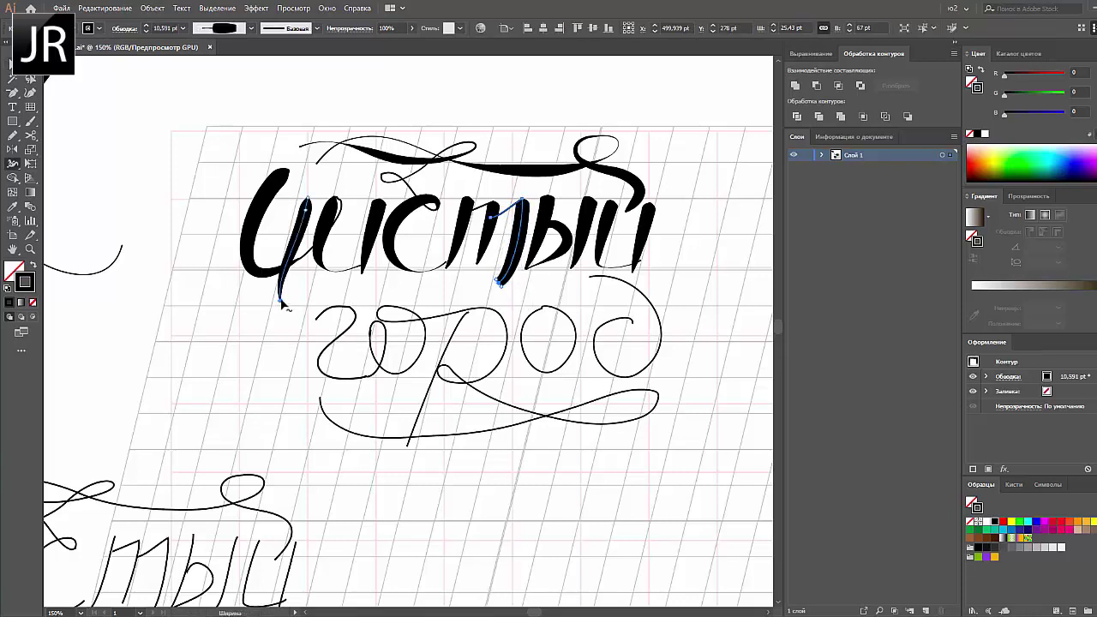
{"action": "left_click_drag", "start_coordinate": [281, 299], "coordinate": [292, 302]}
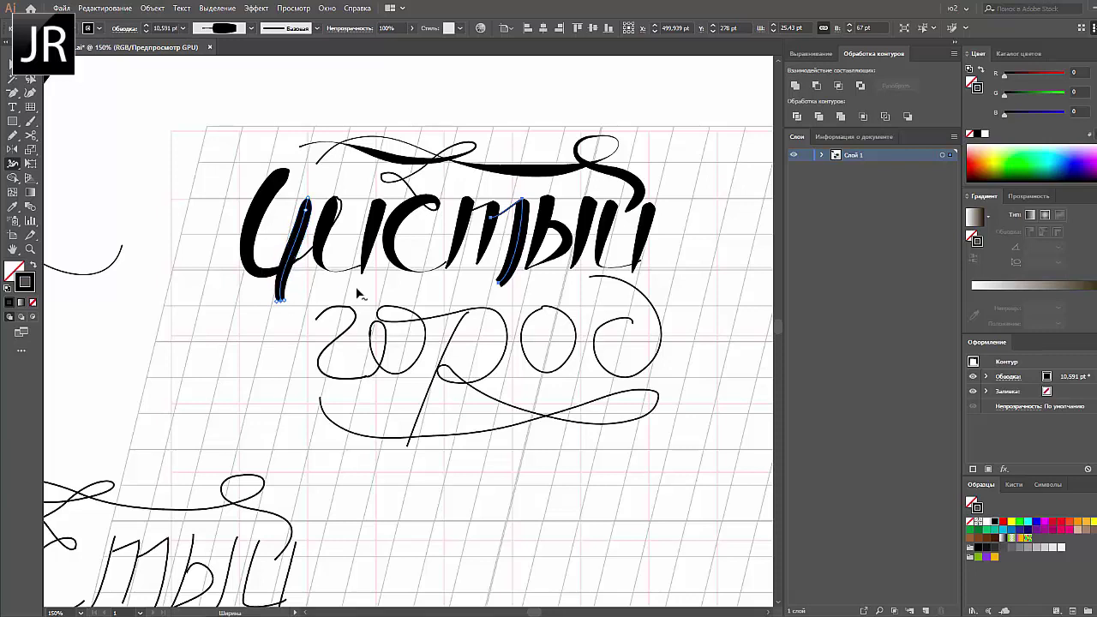
- Select all strokes of чистый and the whole lettering group
{"action": "key", "text": "a"}
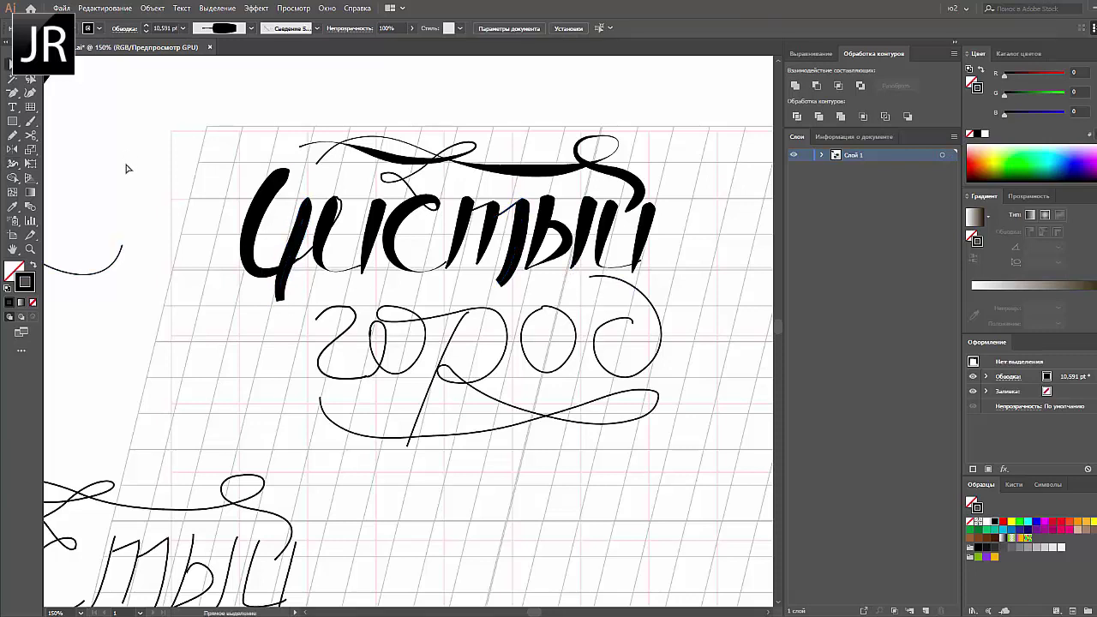
{"action": "left_click_drag", "start_coordinate": [184, 159], "coordinate": [674, 272]}
{"action": "key", "text": "v"}
{"action": "left_click", "coordinate": [374, 319]}
- Close the Stroke panel, return to 100% zoom, and widen the Ч's left stroke
{"action": "left_click", "coordinate": [124, 27]}
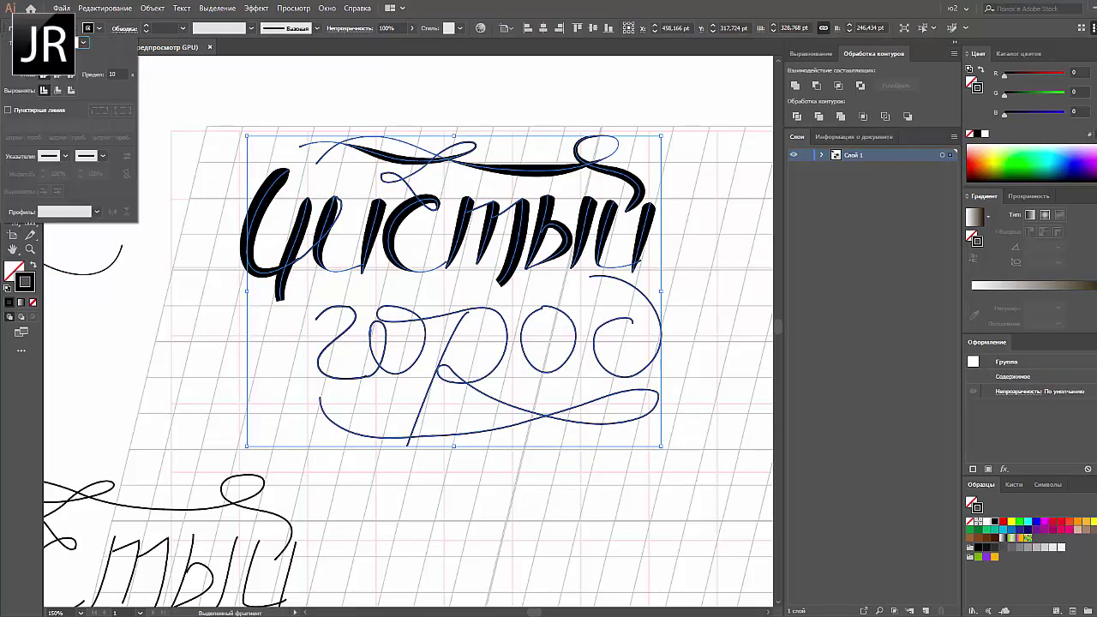
{"action": "left_click", "coordinate": [192, 251]}
{"action": "key", "text": "ctrl+minus"}
{"action": "key", "text": "ctrl+minus"}
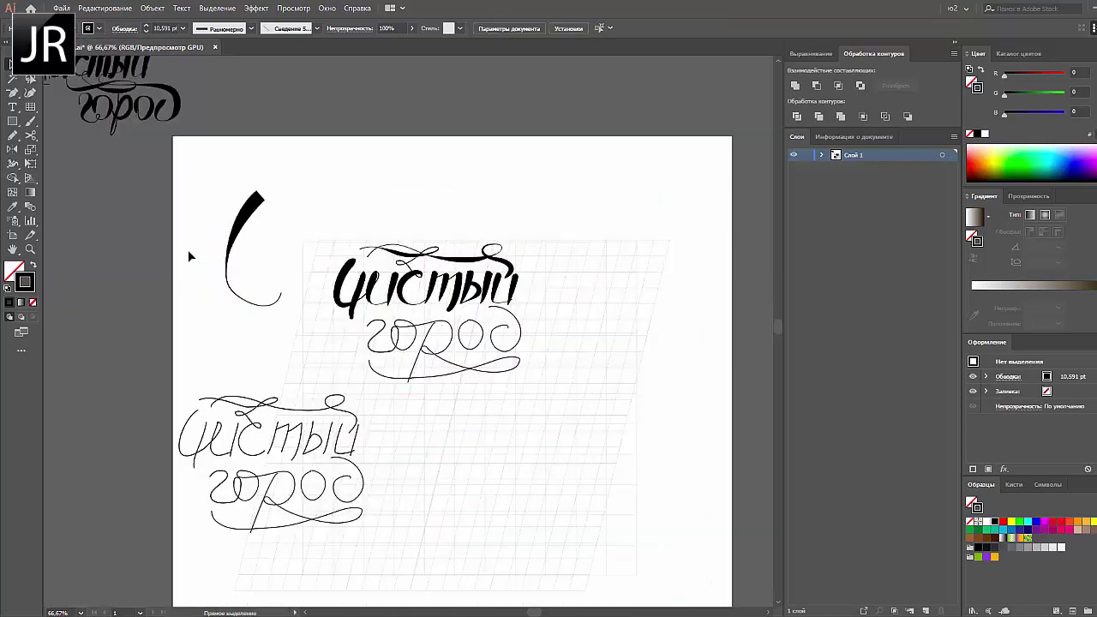
{"action": "key", "text": "ctrl+minus"}
{"action": "key", "text": "ctrl+minus"}
{"action": "left_click", "coordinate": [196, 191]}
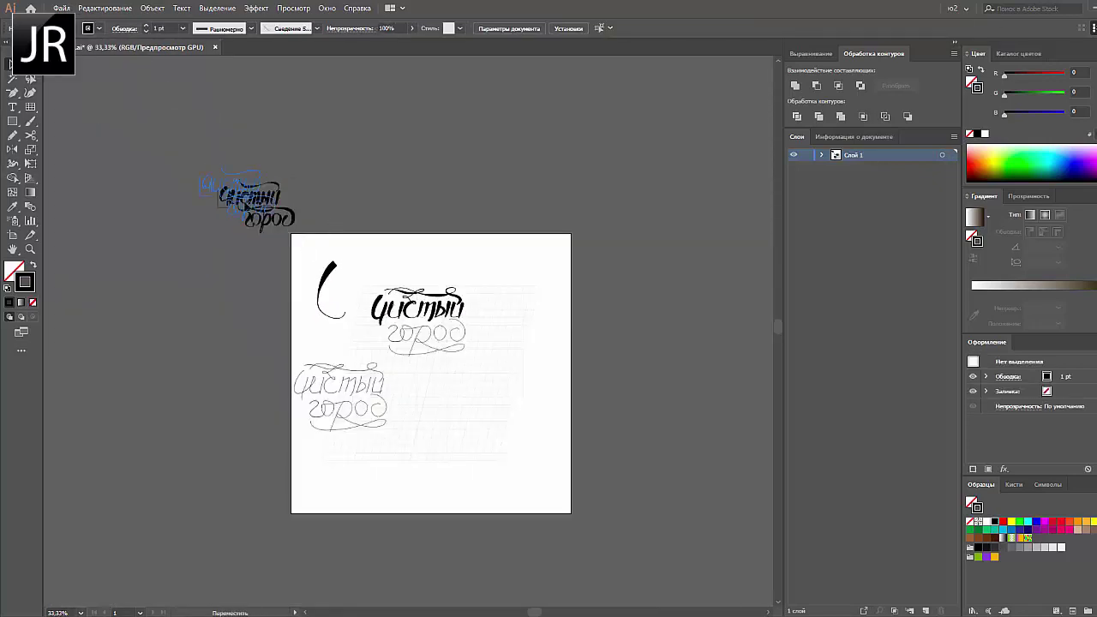
{"action": "key", "text": "ctrl+plus"}
{"action": "key", "text": "ctrl+plus"}
{"action": "key", "text": "ctrl+plus"}
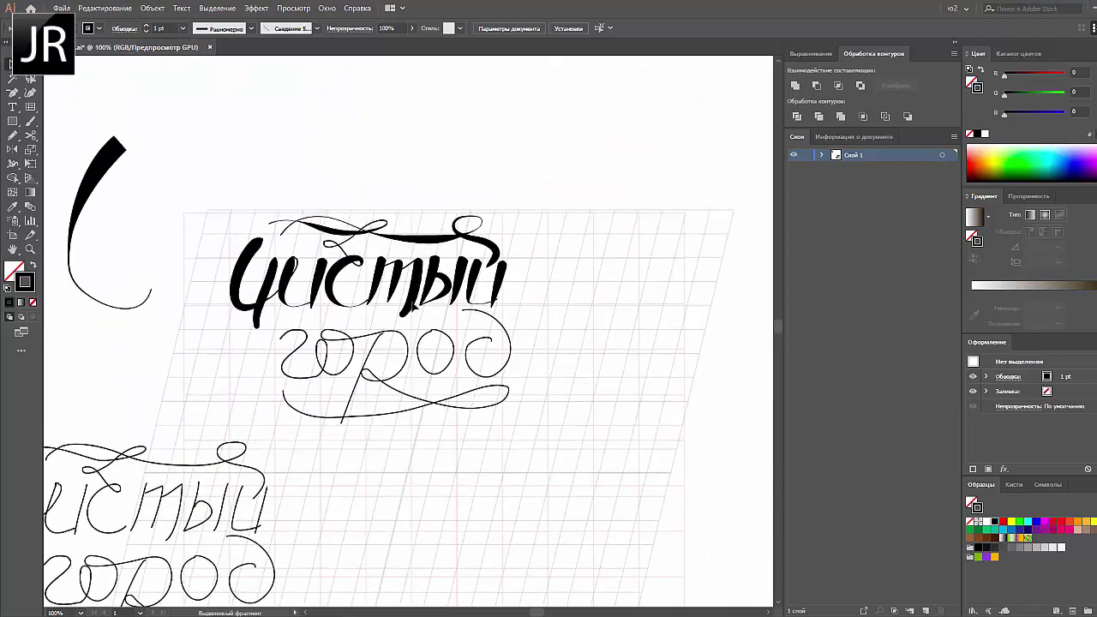
{"action": "left_click", "coordinate": [340, 277]}
{"action": "key", "text": "shift+w"}
{"action": "left_click_drag", "start_coordinate": [257, 242], "coordinate": [245, 241]}
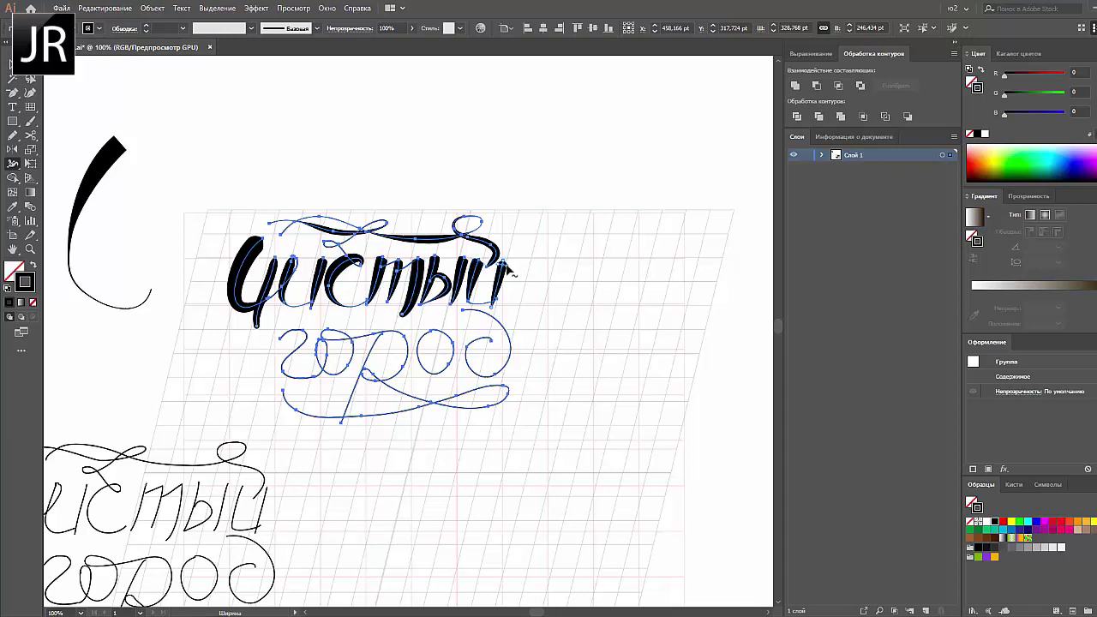
- Widen the г and the swash under город into calligraphic strokes
{"action": "key", "text": "a"}
{"action": "key", "text": "ctrl+shift+a"}
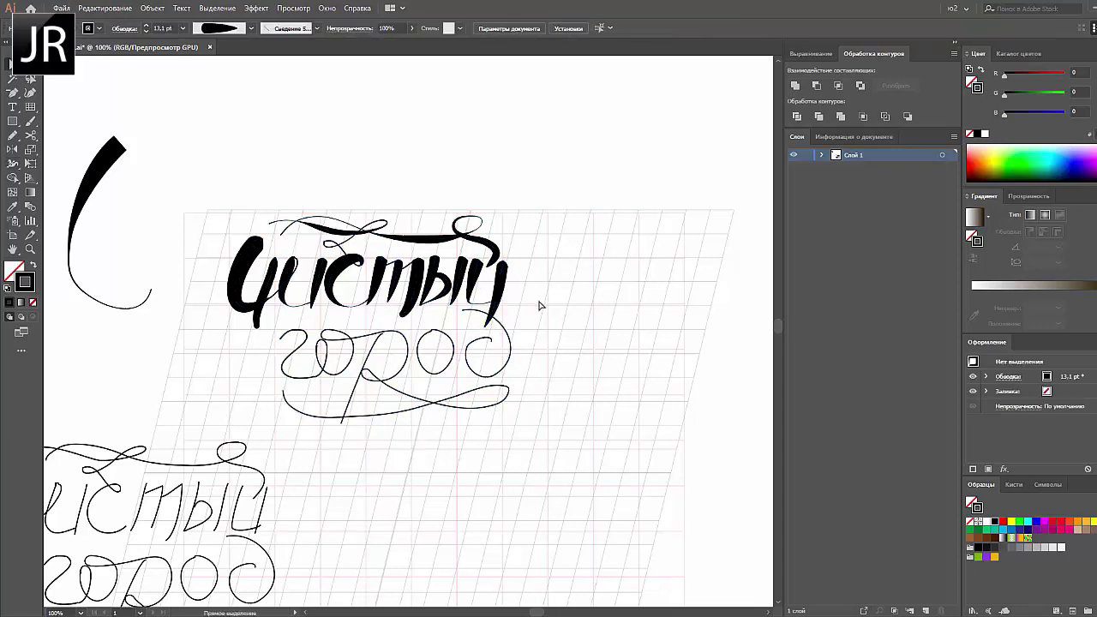
{"action": "key", "text": "shift+w"}
{"action": "left_click_drag", "start_coordinate": [302, 355], "coordinate": [297, 384]}
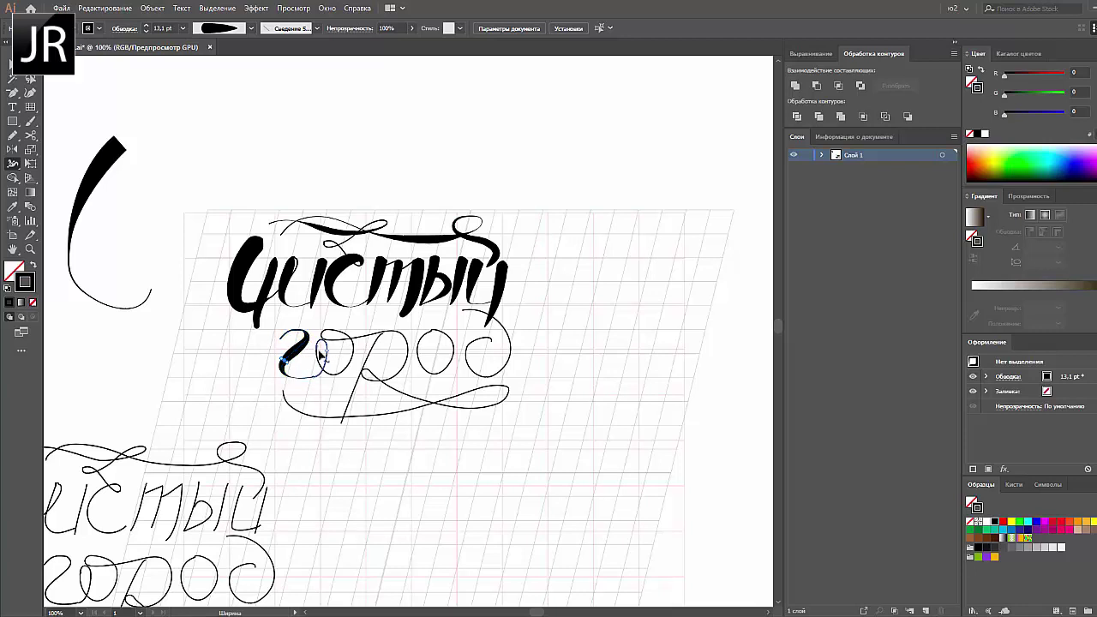
{"action": "mouse_move", "coordinate": [332, 370]}
{"action": "left_mouse_down"}
{"action": "mouse_move", "coordinate": [353, 354]}
{"action": "mouse_move", "coordinate": [444, 431]}
{"action": "left_mouse_up"}
- Remove two extra anchor points from the lower swash and reselect the lettering group
{"action": "key", "text": "a"}
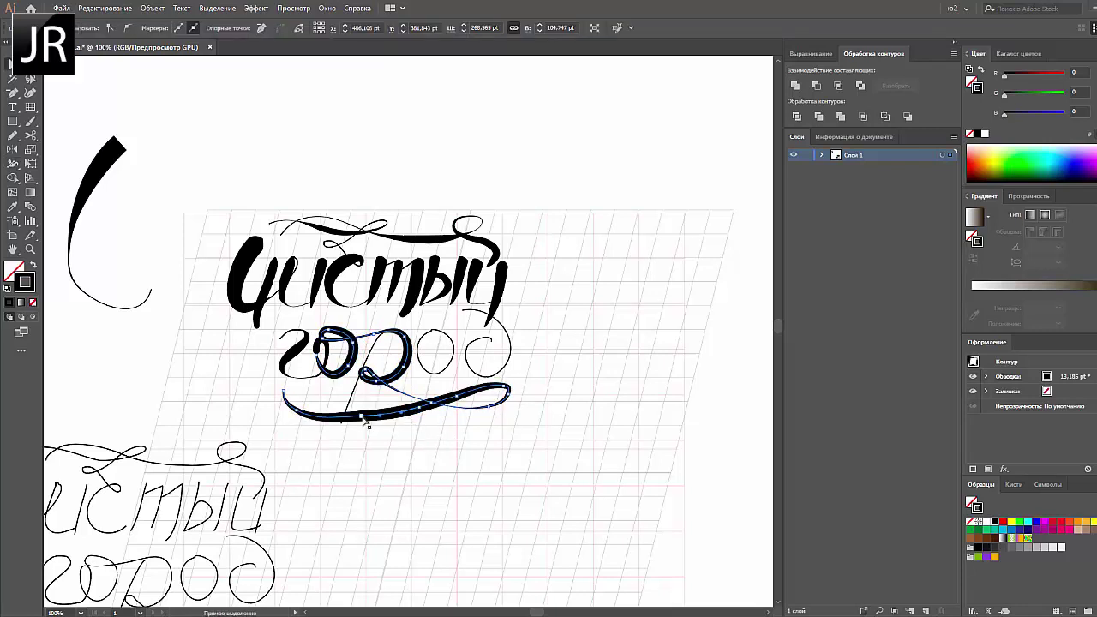
{"action": "key", "text": "minus"}
{"action": "left_click", "coordinate": [365, 419]}
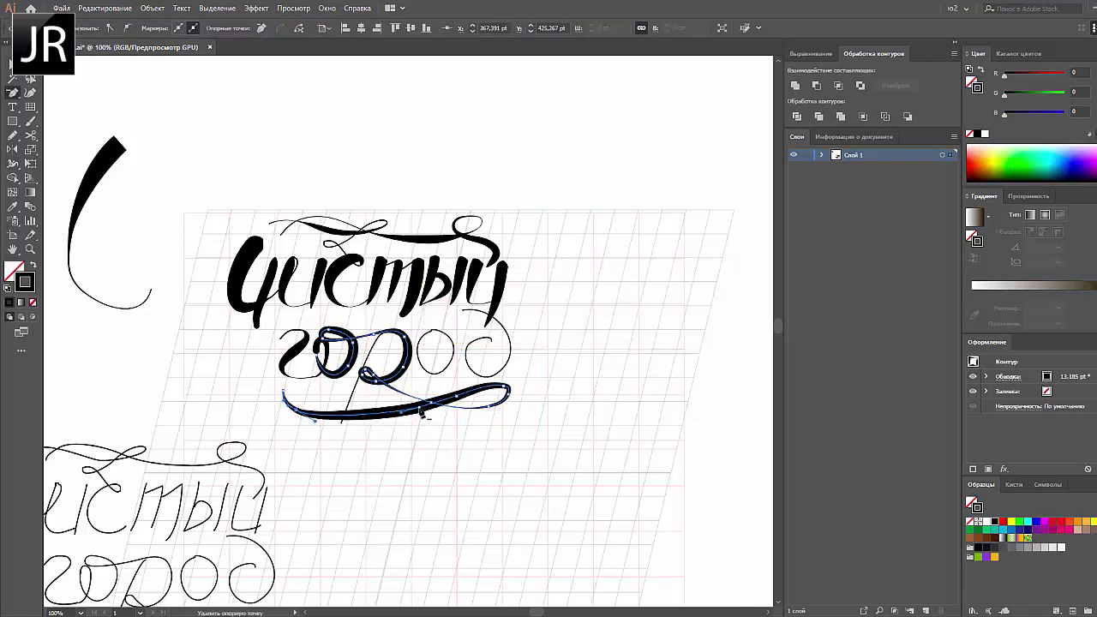
{"action": "left_click", "coordinate": [421, 412]}
{"action": "key", "text": "a"}
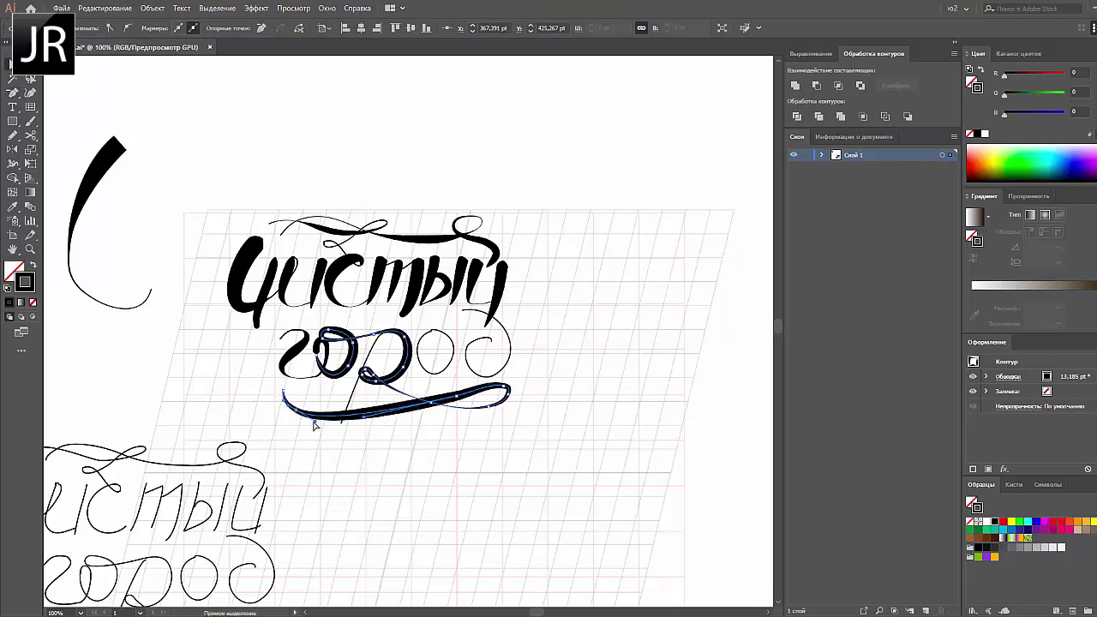
{"action": "key", "text": "v"}
{"action": "left_click", "coordinate": [339, 368]}
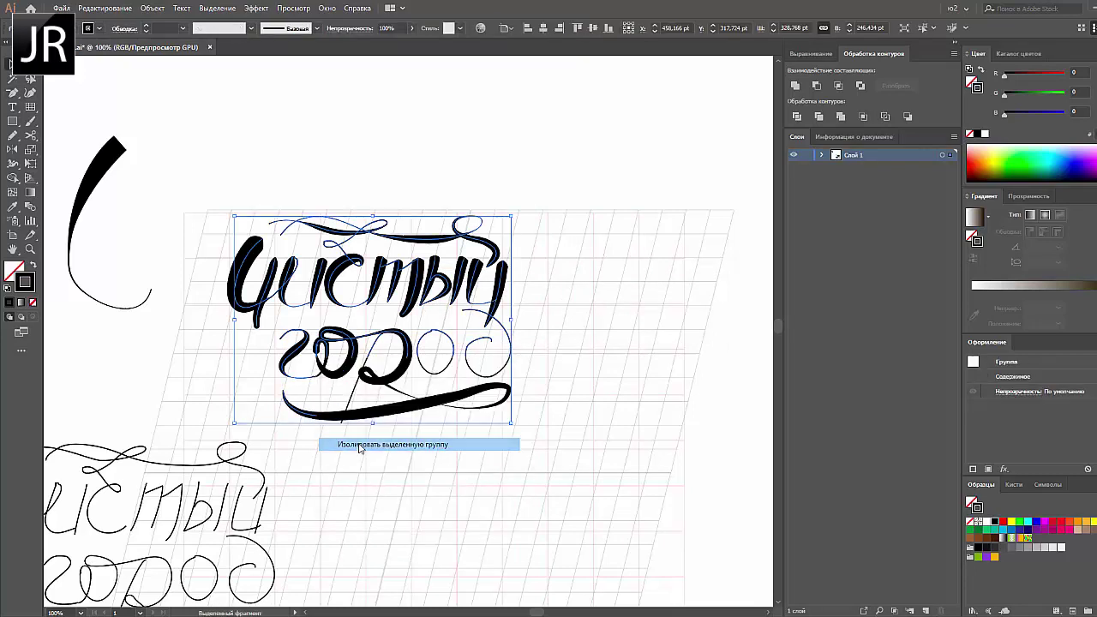
- Isolate the lettering group and widen the о and р strokes
{"action": "double_click", "coordinate": [336, 367]}
{"action": "right_click", "coordinate": [295, 342]}
{"action": "left_click", "coordinate": [351, 443]}
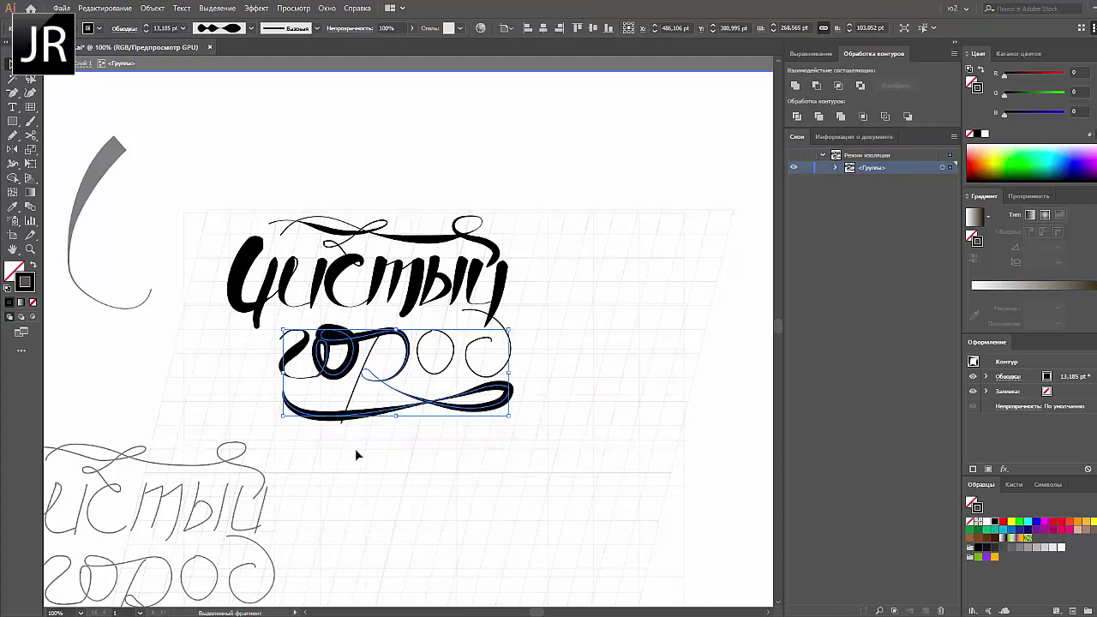
{"action": "key", "text": "shift+w"}
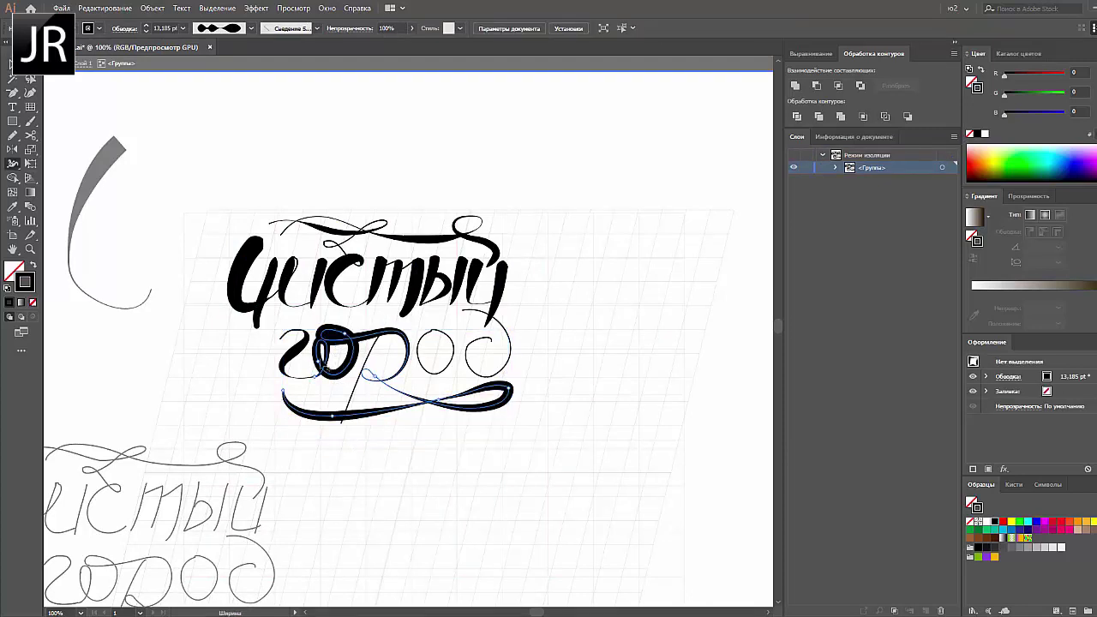
{"action": "mouse_move", "coordinate": [341, 344]}
{"action": "left_mouse_down"}
{"action": "mouse_move", "coordinate": [333, 383]}
{"action": "mouse_move", "coordinate": [365, 350]}
{"action": "mouse_move", "coordinate": [345, 335]}
{"action": "mouse_move", "coordinate": [331, 361]}
{"action": "left_mouse_up"}
{"action": "left_click_drag", "start_coordinate": [414, 363], "coordinate": [402, 353]}
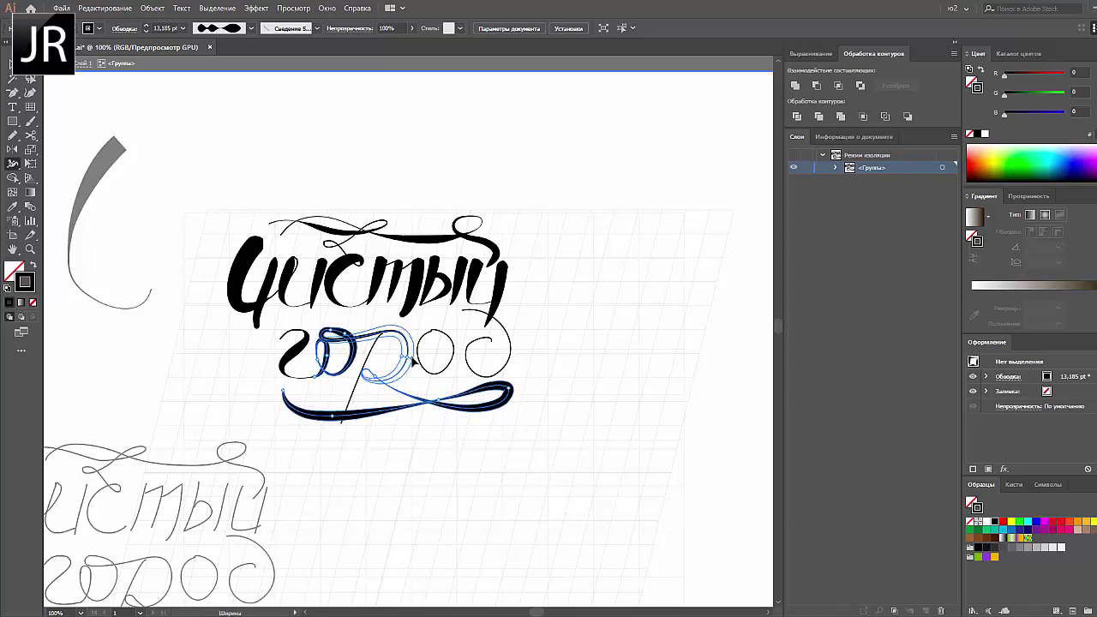
- Move the bottom anchor of the р's diagonal stem to the left
{"action": "key", "text": "a"}
{"action": "left_click", "coordinate": [383, 337]}
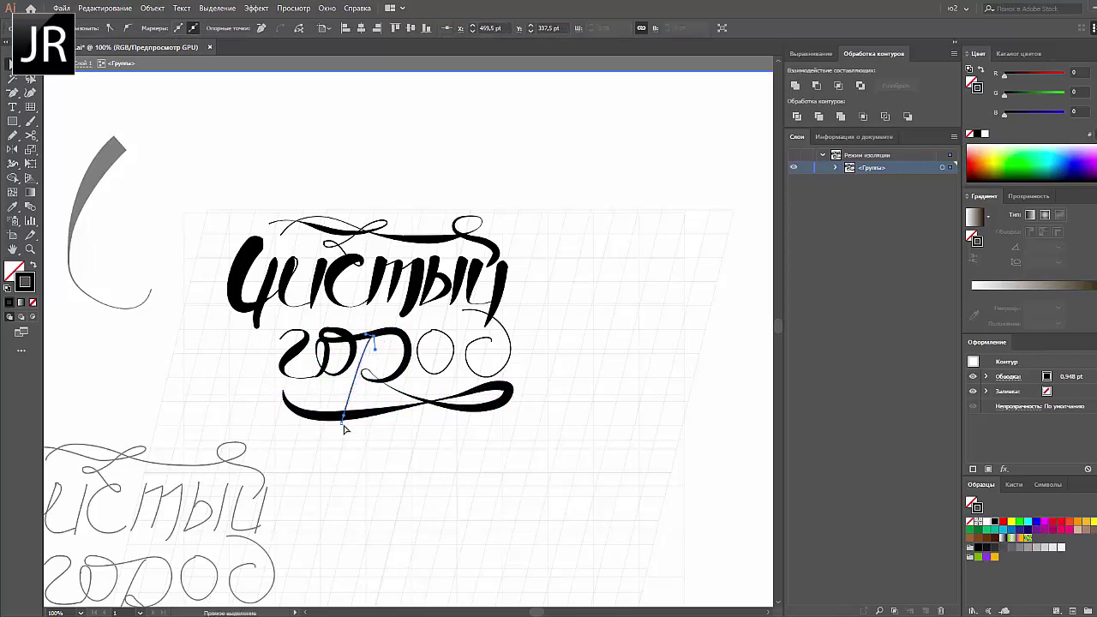
{"action": "key", "text": "v"}
{"action": "key", "text": "a"}
{"action": "left_click", "coordinate": [348, 421]}
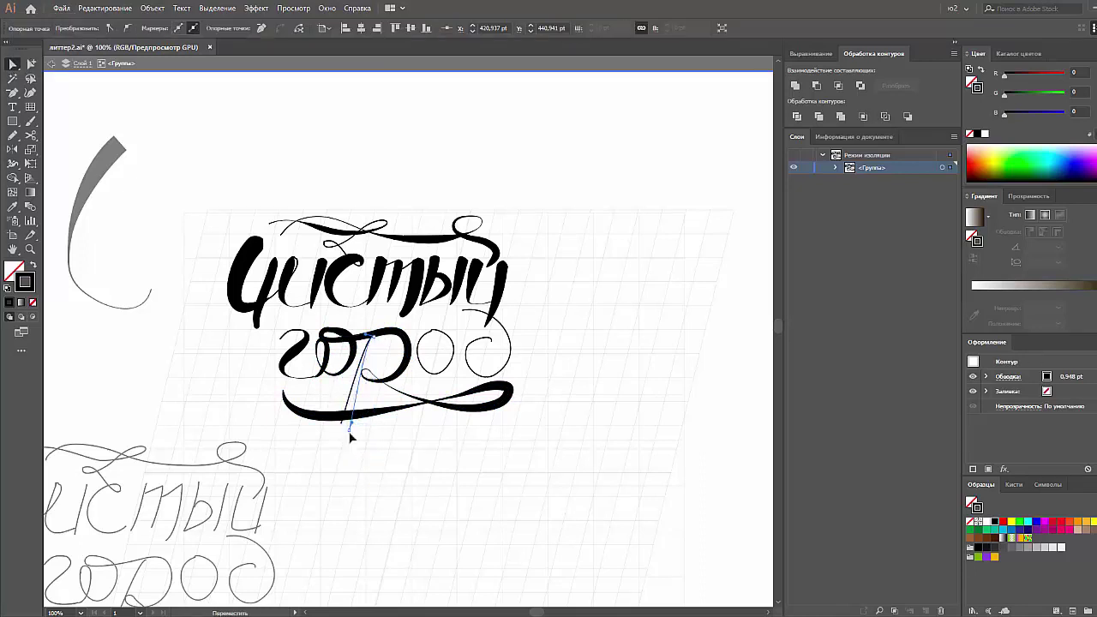
{"action": "left_click_drag", "start_coordinate": [358, 439], "coordinate": [352, 439]}
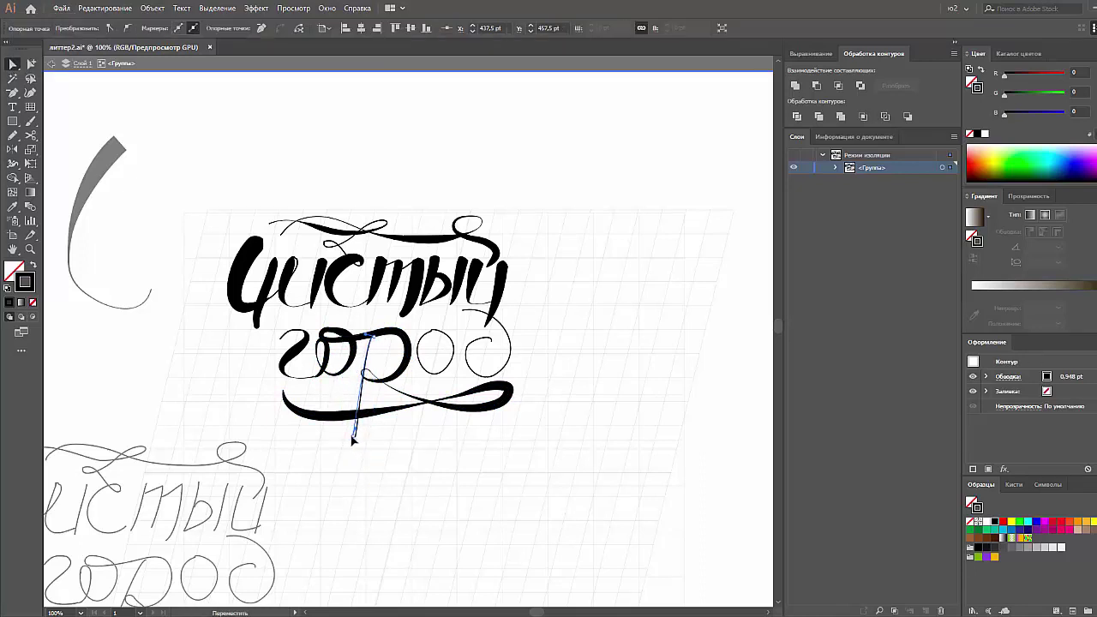
- Taper the р stem and thicken the right loop and final д loop
{"action": "key", "text": "shift+w"}
{"action": "left_click_drag", "start_coordinate": [367, 359], "coordinate": [435, 383]}
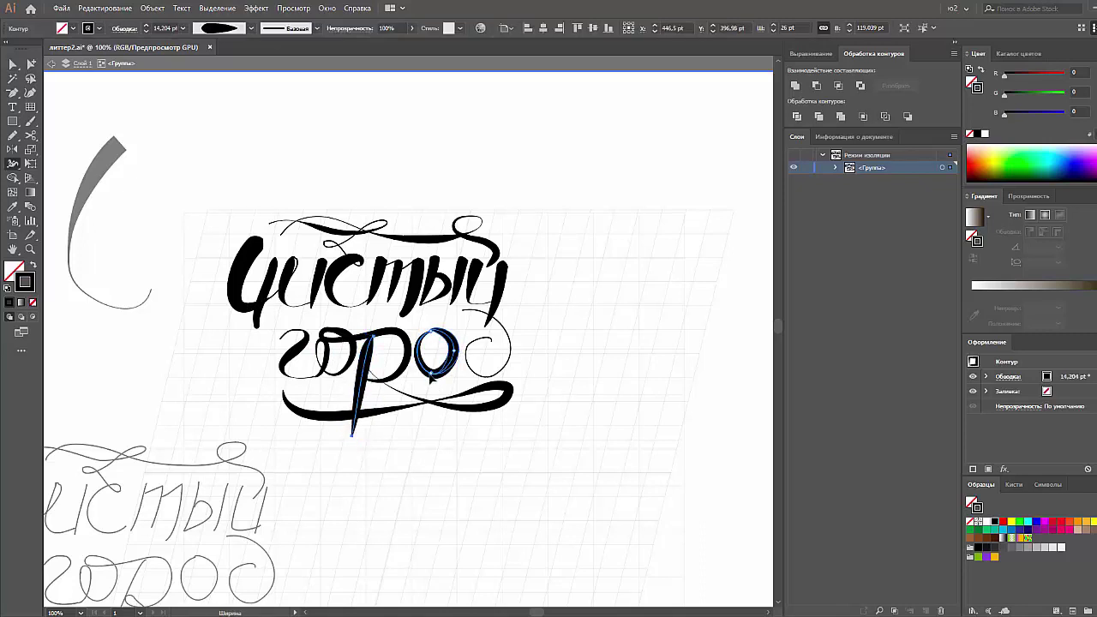
{"action": "left_click_drag", "start_coordinate": [510, 353], "coordinate": [485, 381]}
{"action": "left_click_drag", "start_coordinate": [464, 317], "coordinate": [471, 312]}
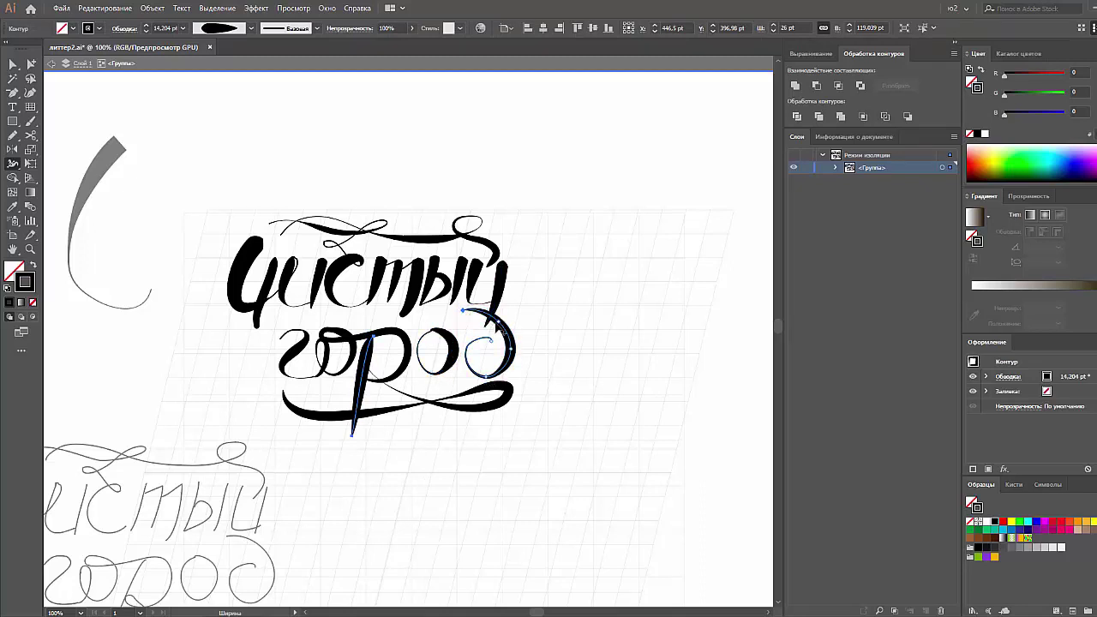
{"action": "key", "text": "n"}
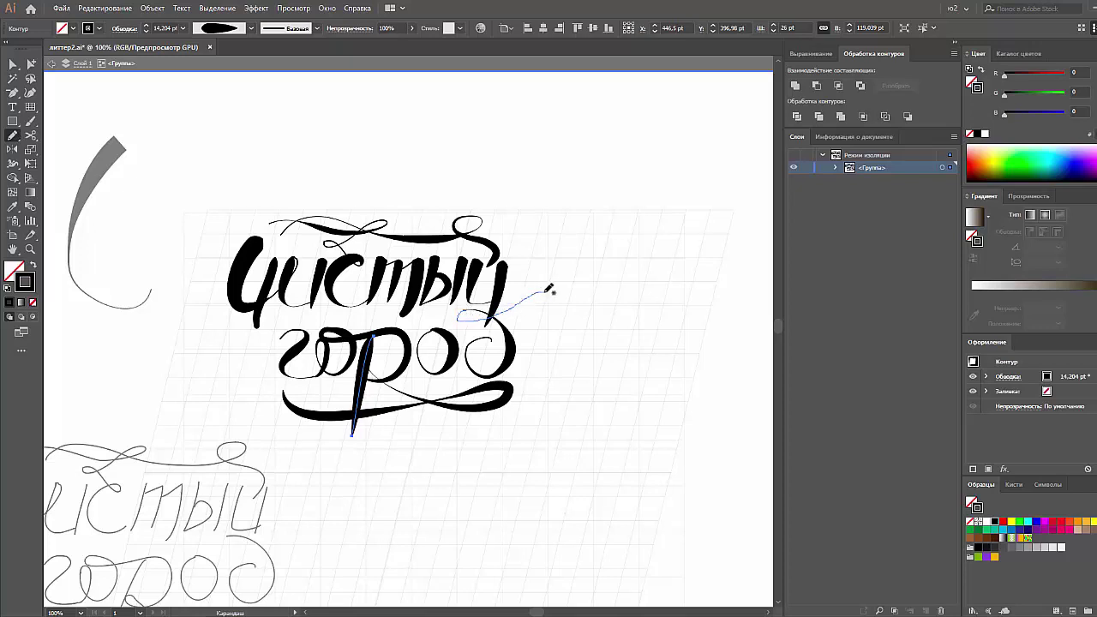
- Undo a stray mark and draw the swash's freehand tail curving under город
{"action": "left_click_drag", "start_coordinate": [553, 291], "coordinate": [552, 292]}
{"action": "key", "text": "ctrl+z"}
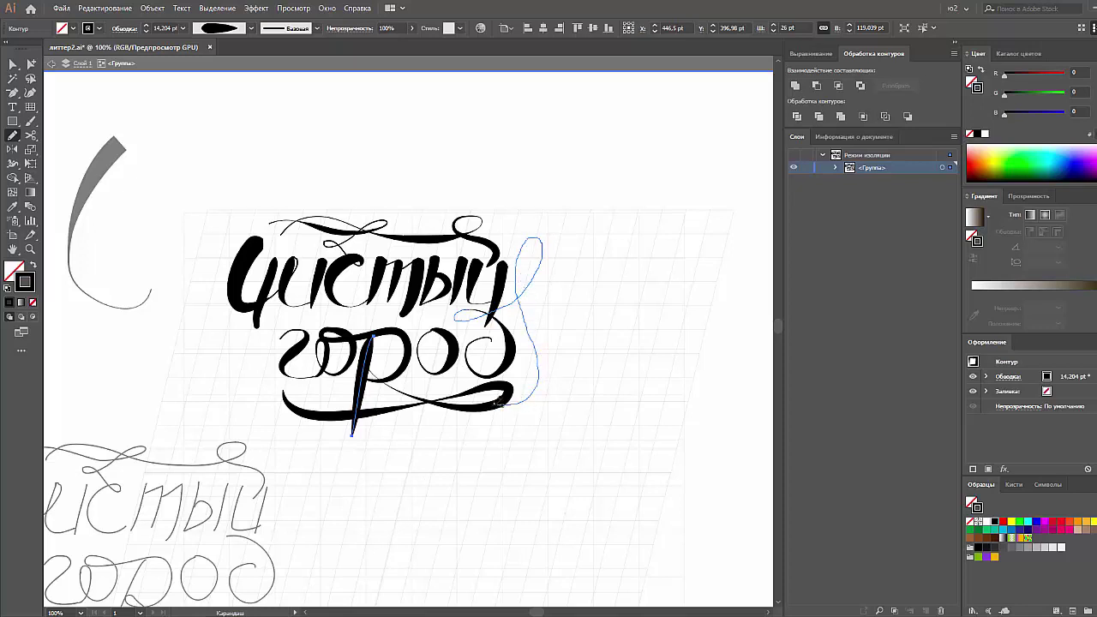
{"action": "key", "text": "ctrl+shift+a"}
{"action": "key", "text": "a"}
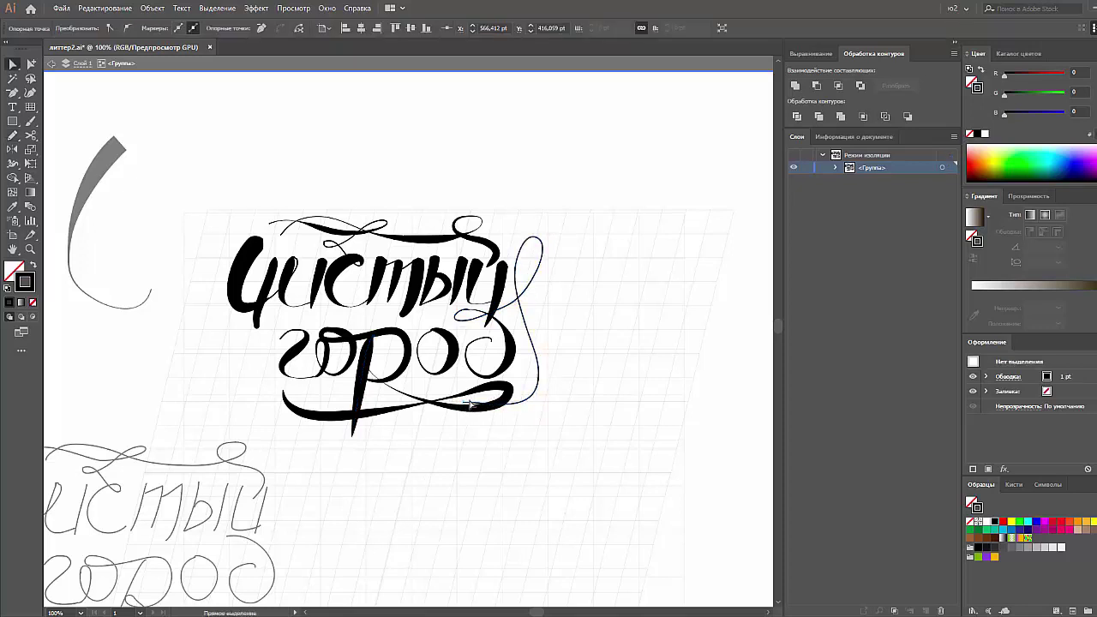
{"action": "key", "text": "n"}
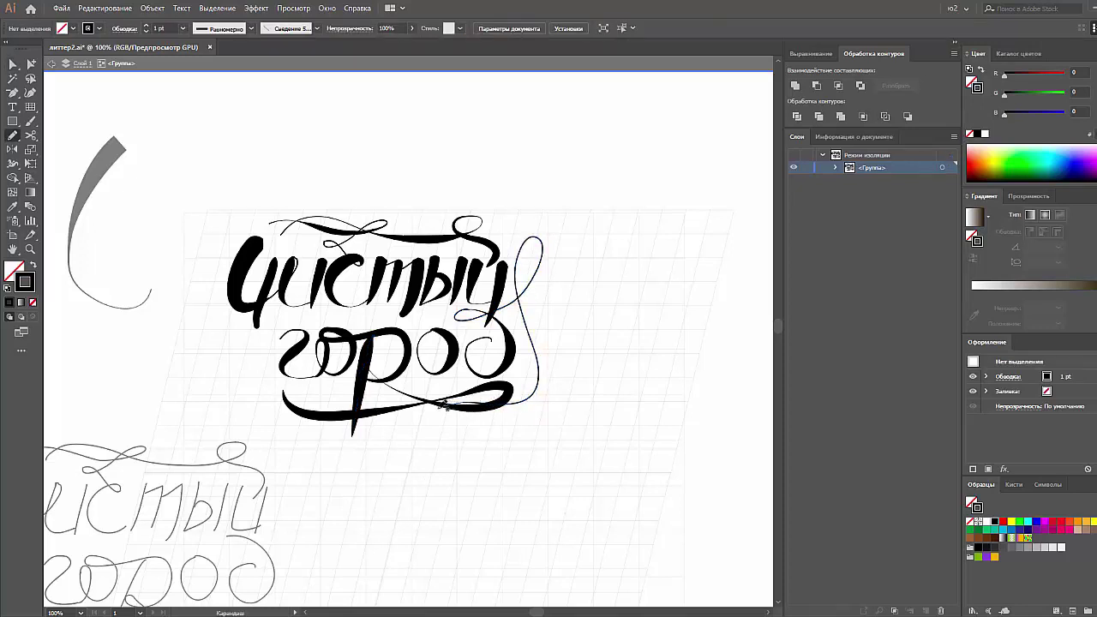
{"action": "left_click_drag", "start_coordinate": [367, 419], "coordinate": [317, 396]}
- Attempt to join the swash pieces, dismiss the warning, and zoom in on the lower swash
{"action": "key", "text": "a"}
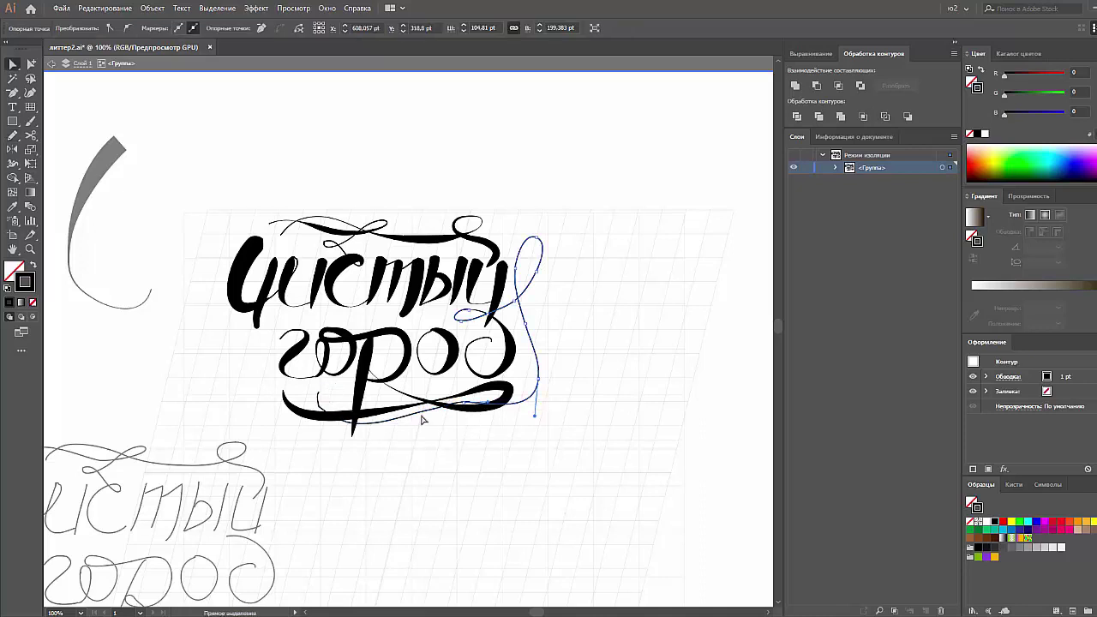
{"action": "right_click", "coordinate": [417, 416]}
{"action": "left_click", "coordinate": [452, 266]}
{"action": "left_click", "coordinate": [683, 332]}
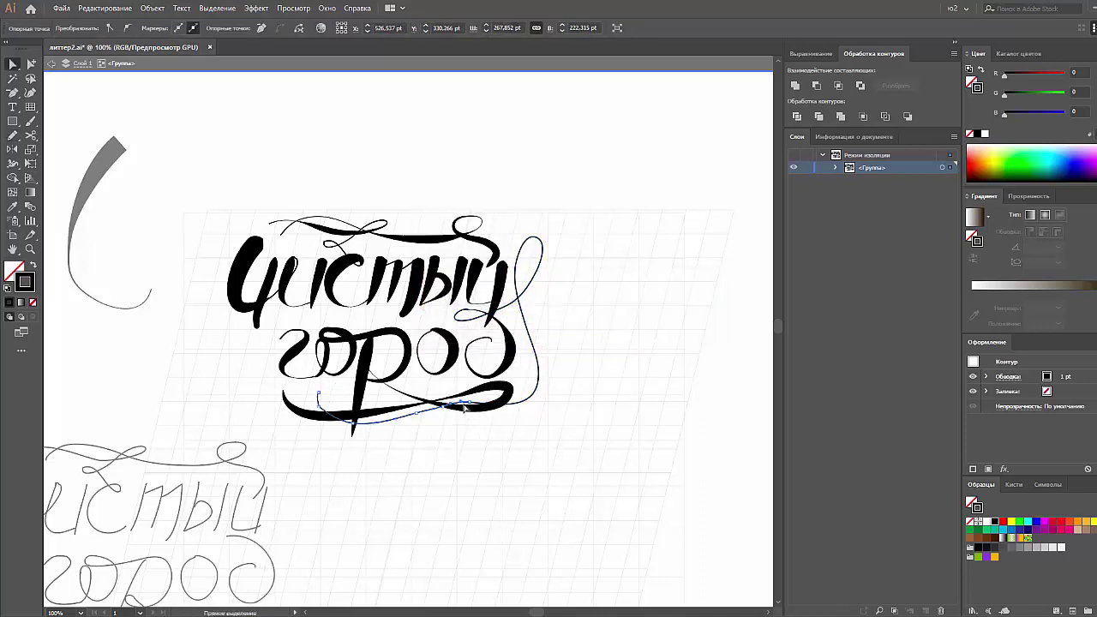
{"action": "left_click", "coordinate": [467, 415]}
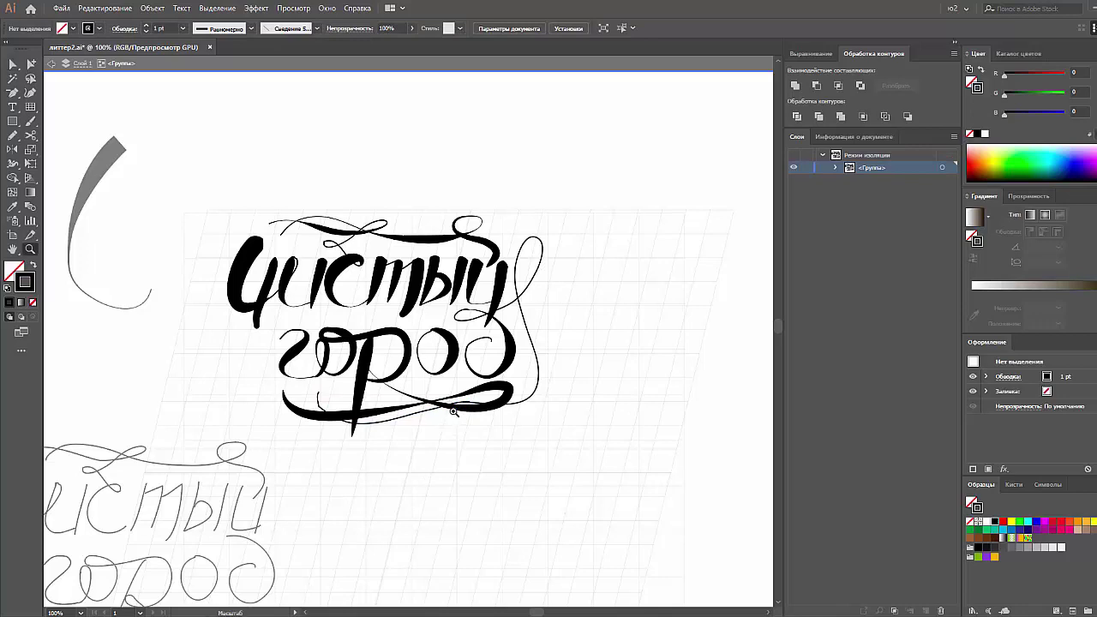
{"action": "left_click_drag", "start_coordinate": [453, 416], "coordinate": [542, 354]}
- Inspect the lower swash path's points, then select the new right-hand swash
{"action": "left_click", "coordinate": [531, 359]}
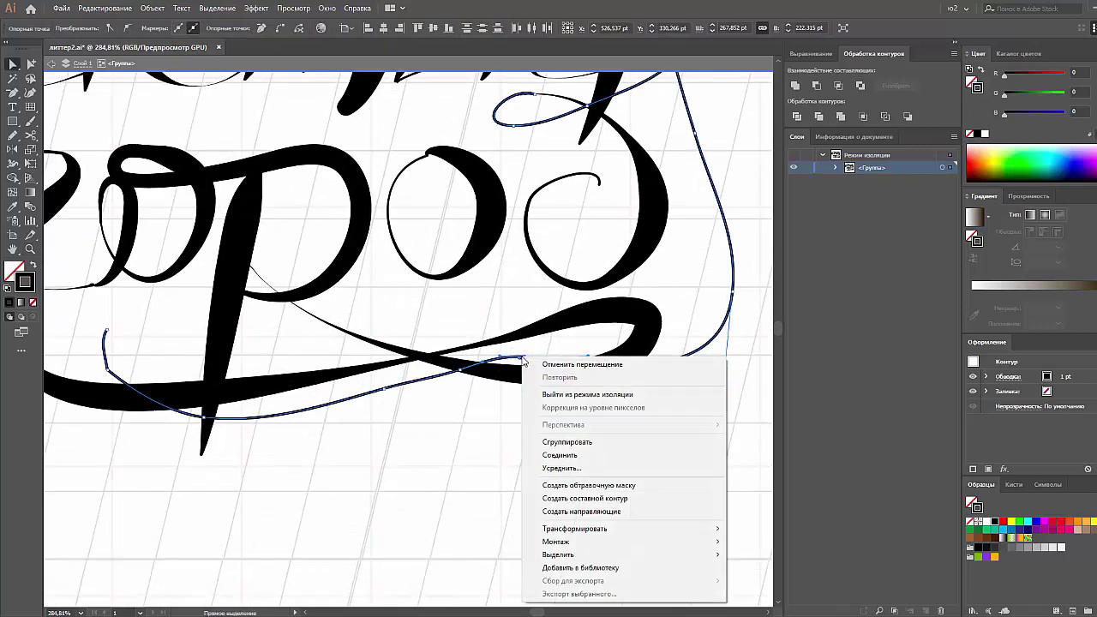
{"action": "right_click", "coordinate": [529, 354]}
{"action": "left_click", "coordinate": [520, 360]}
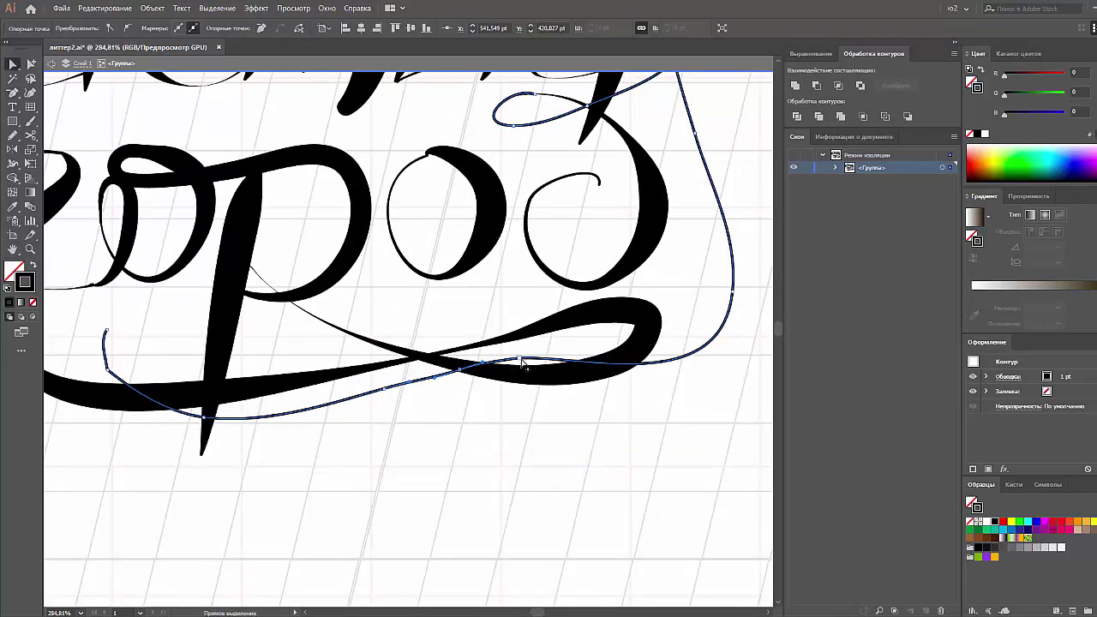
{"action": "scroll", "coordinate": [600, 416], "scroll_direction": "down", "scroll_amount": 4}
{"action": "scroll", "coordinate": [588, 433], "scroll_direction": "up", "scroll_amount": 3}
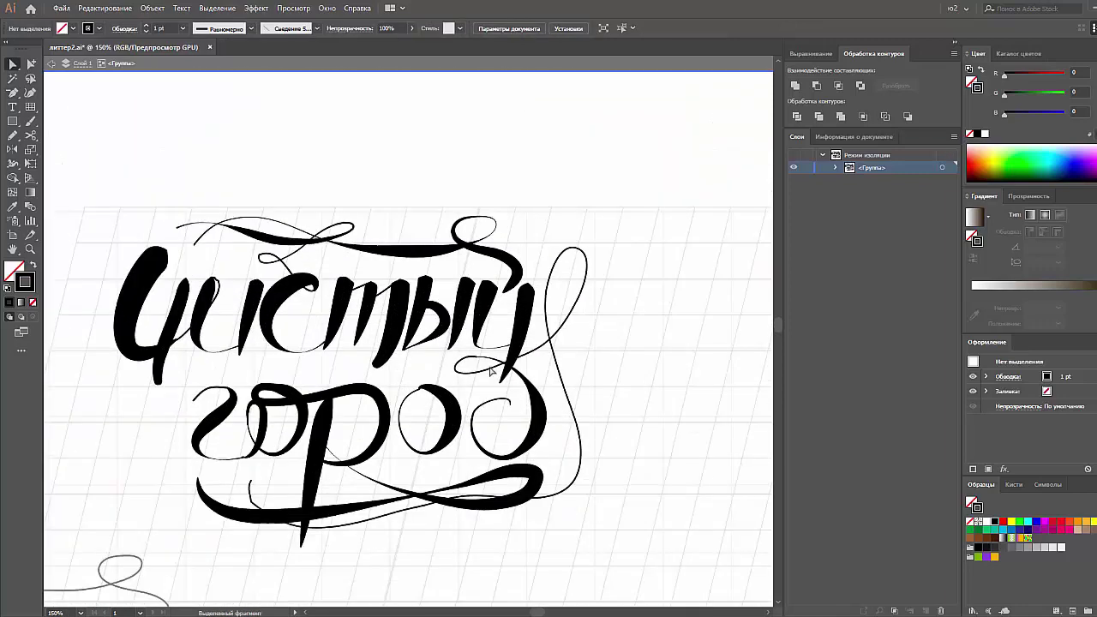
{"action": "left_click", "coordinate": [479, 363]}
{"action": "right_click", "coordinate": [478, 363]}
{"action": "left_click", "coordinate": [599, 457]}
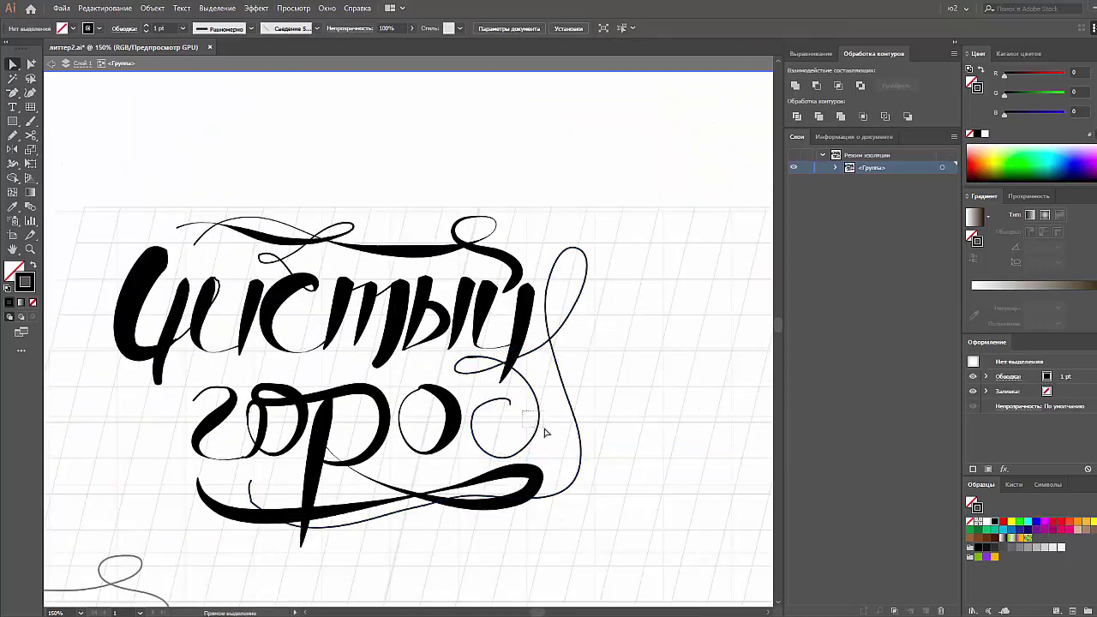
{"action": "left_click_drag", "start_coordinate": [545, 432], "coordinate": [575, 409]}
{"action": "left_click", "coordinate": [12, 162]}
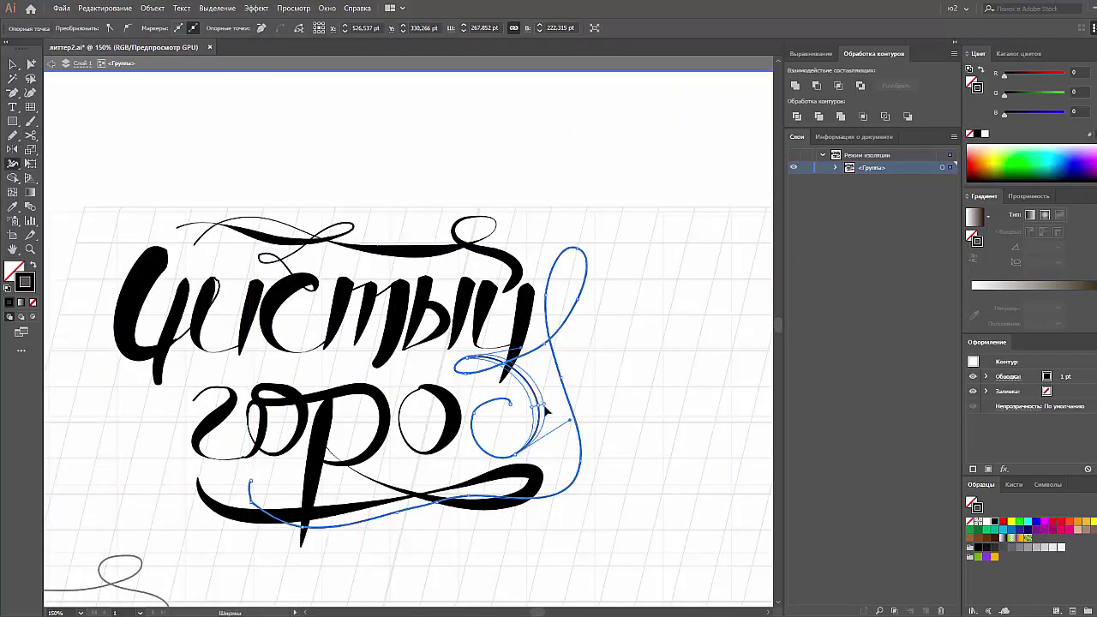
- Select the bottom and right swash paths for anchor-point cleanup, then fit the lettering in view
{"action": "scroll", "coordinate": [479, 445], "scroll_direction": "down", "scroll_amount": 1}
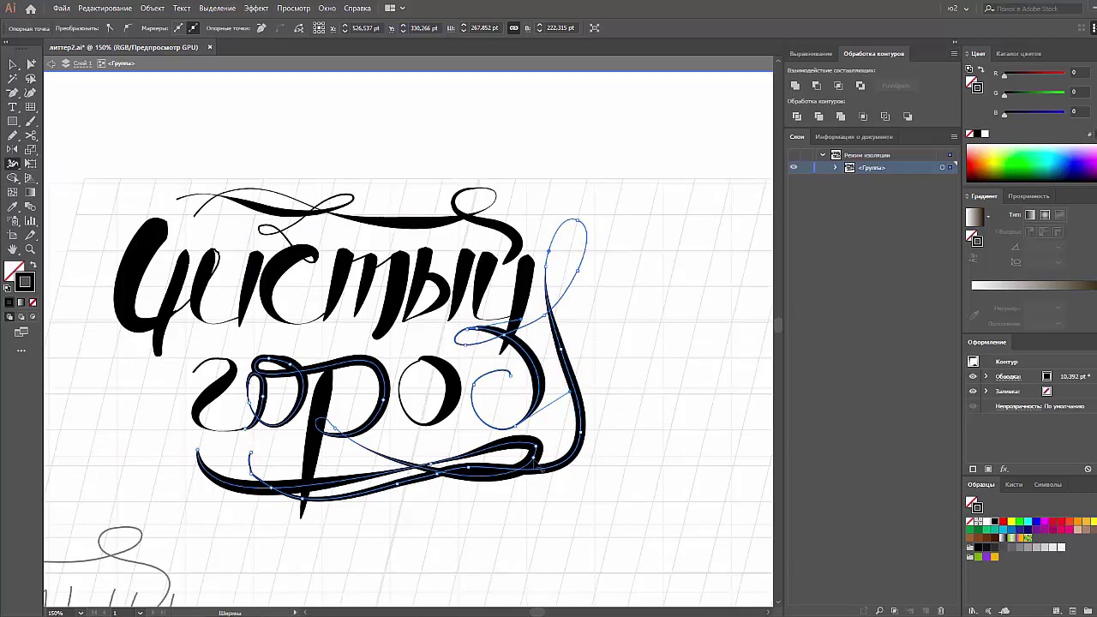
{"action": "key", "text": "v"}
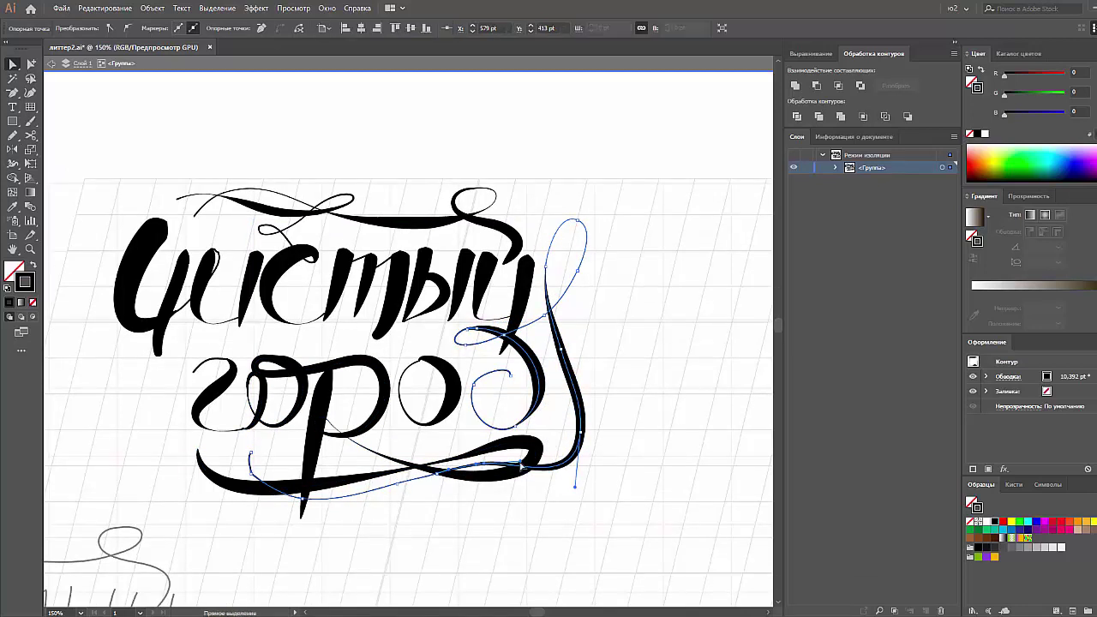
{"action": "left_click", "coordinate": [322, 425]}
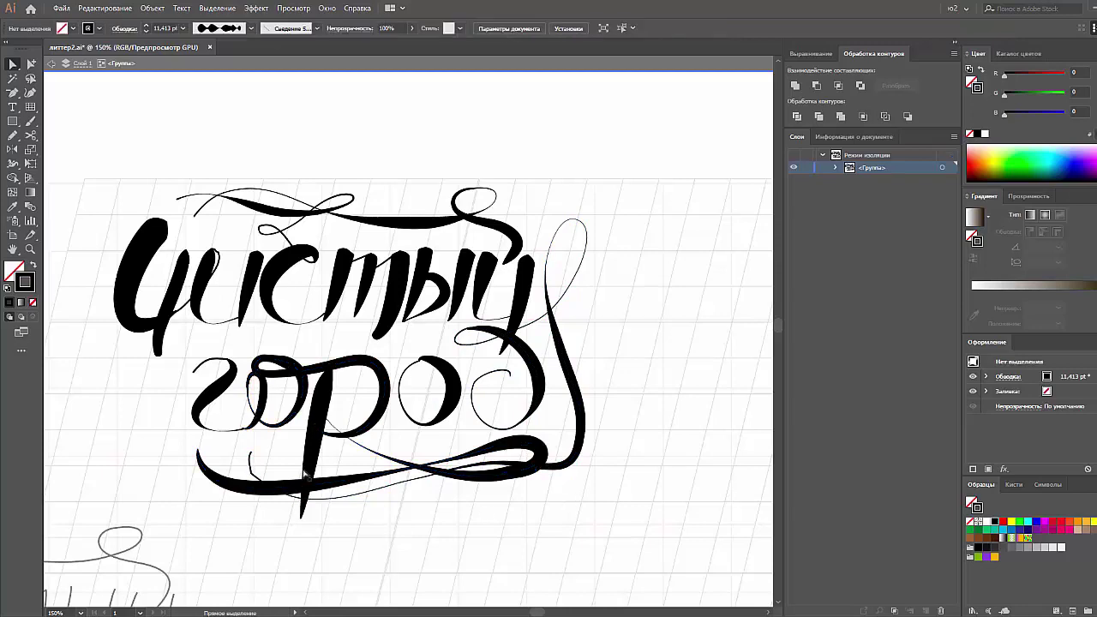
{"action": "left_click", "coordinate": [250, 456]}
{"action": "key", "text": "minus"}
{"action": "key", "text": "a"}
{"action": "left_click", "coordinate": [262, 514]}
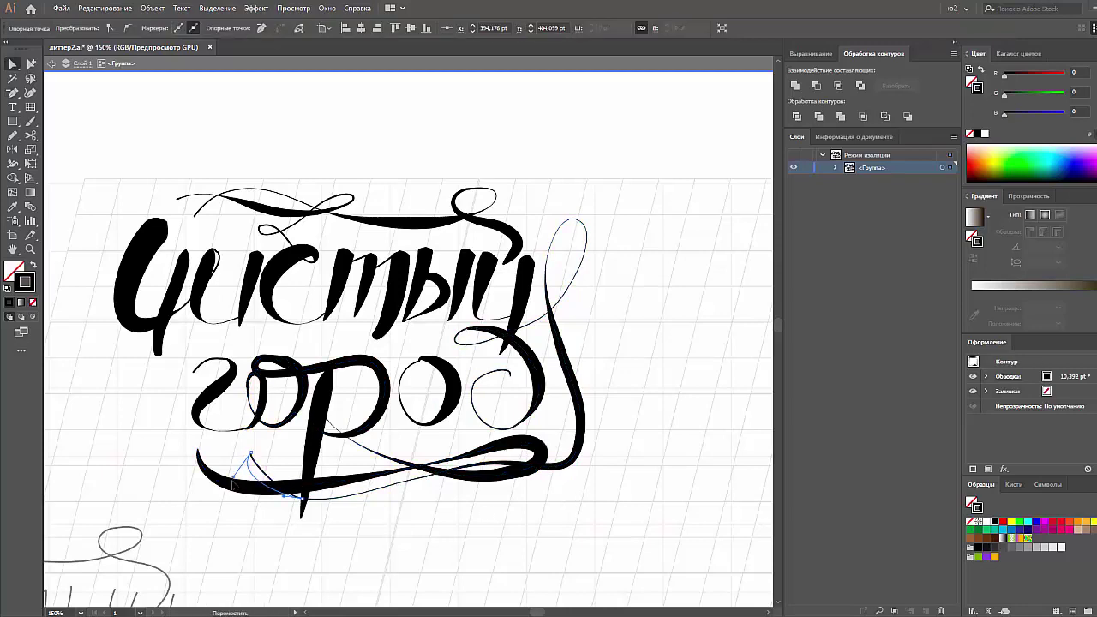
{"action": "key", "text": "ctrl+1"}
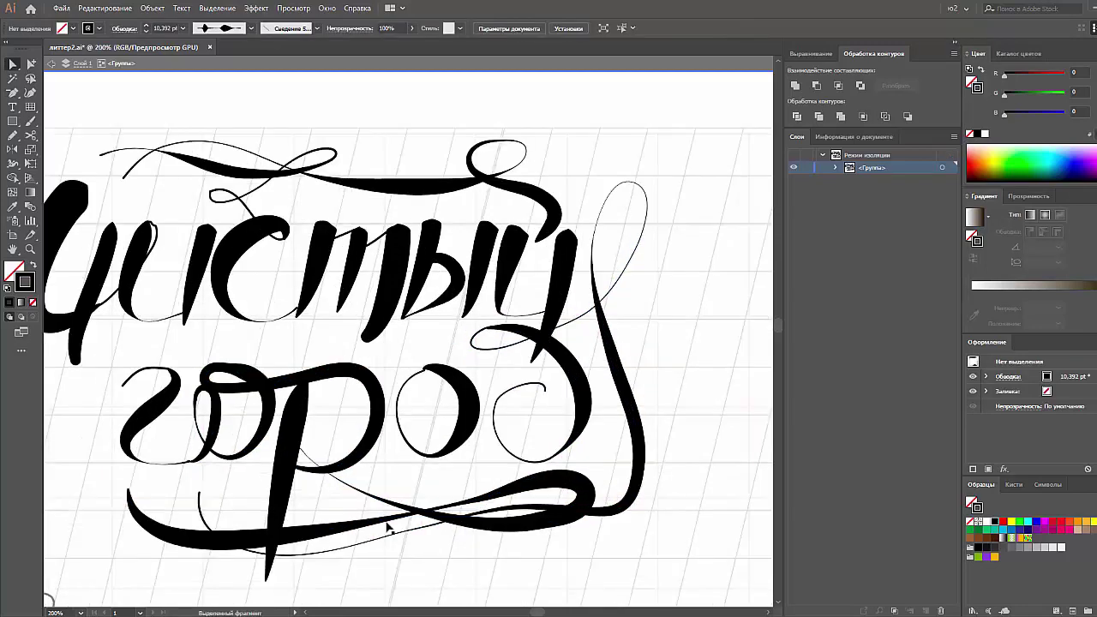
- Taper the lower-left end of the г thinner with the Width tool and exit isolation mode
{"action": "key", "text": "shift+w"}
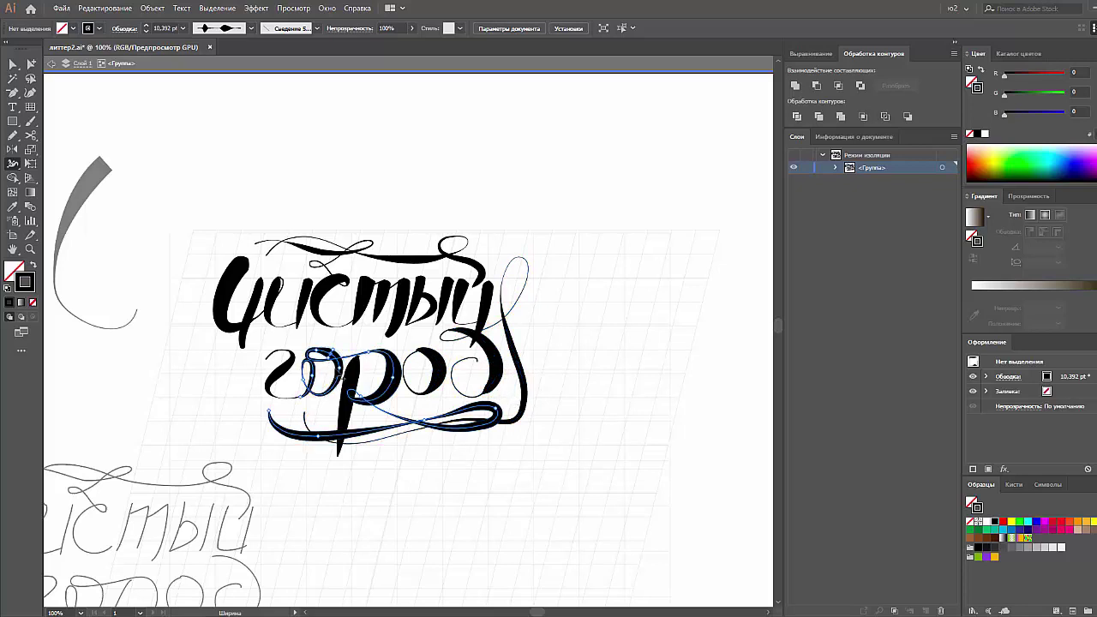
{"action": "key", "text": "ctrl"}
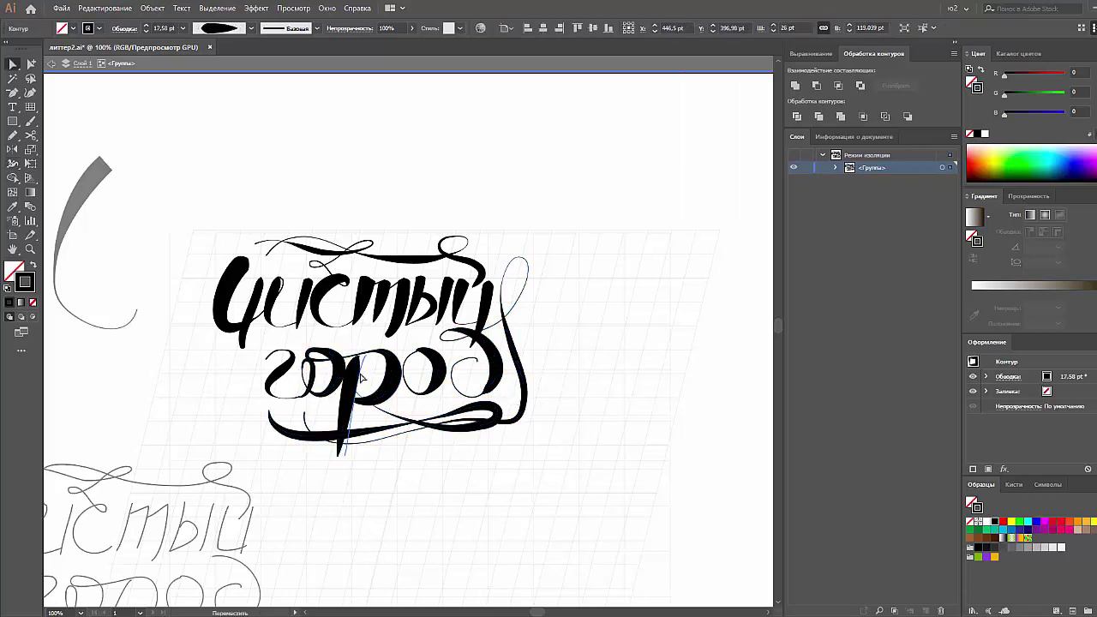
{"action": "left_click", "coordinate": [281, 388]}
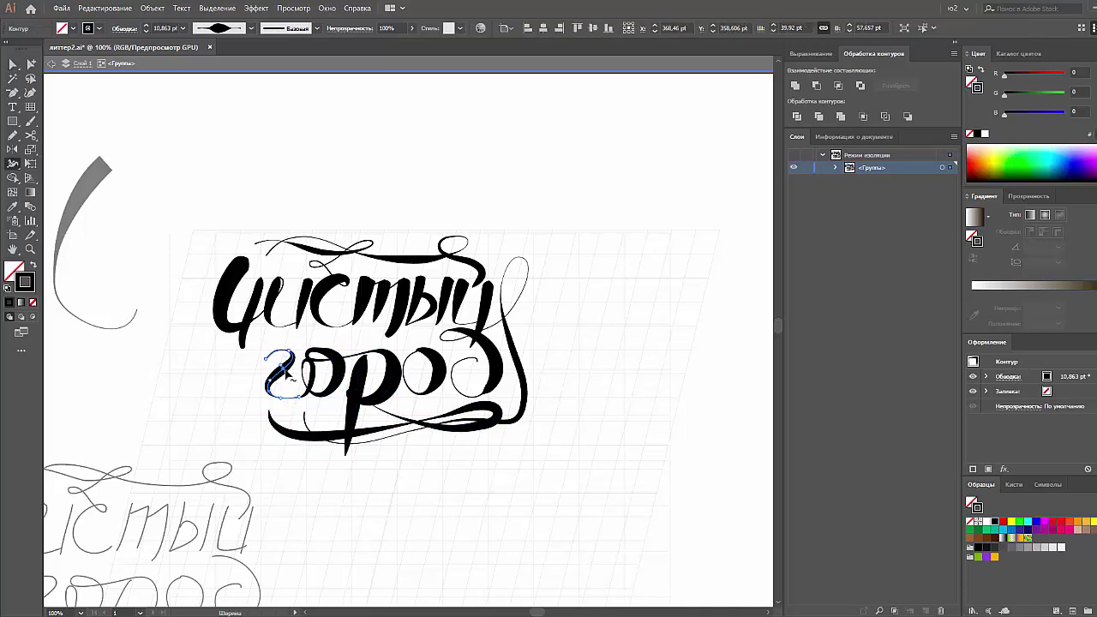
{"action": "left_click_drag", "start_coordinate": [278, 387], "coordinate": [296, 395]}
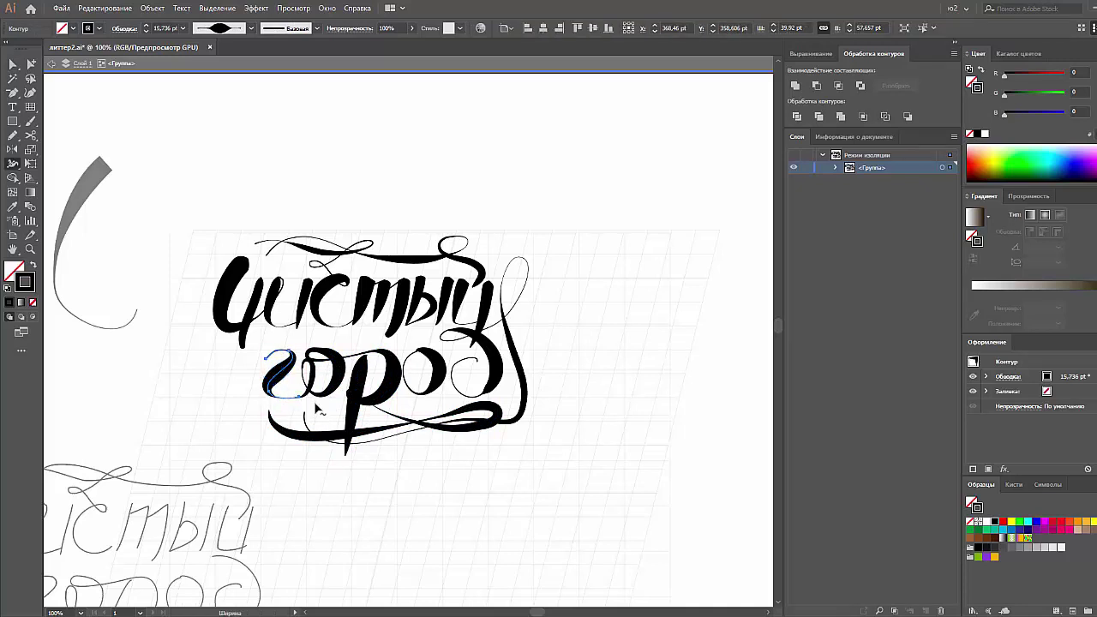
{"action": "key", "text": "v"}
{"action": "key", "text": "Escape"}
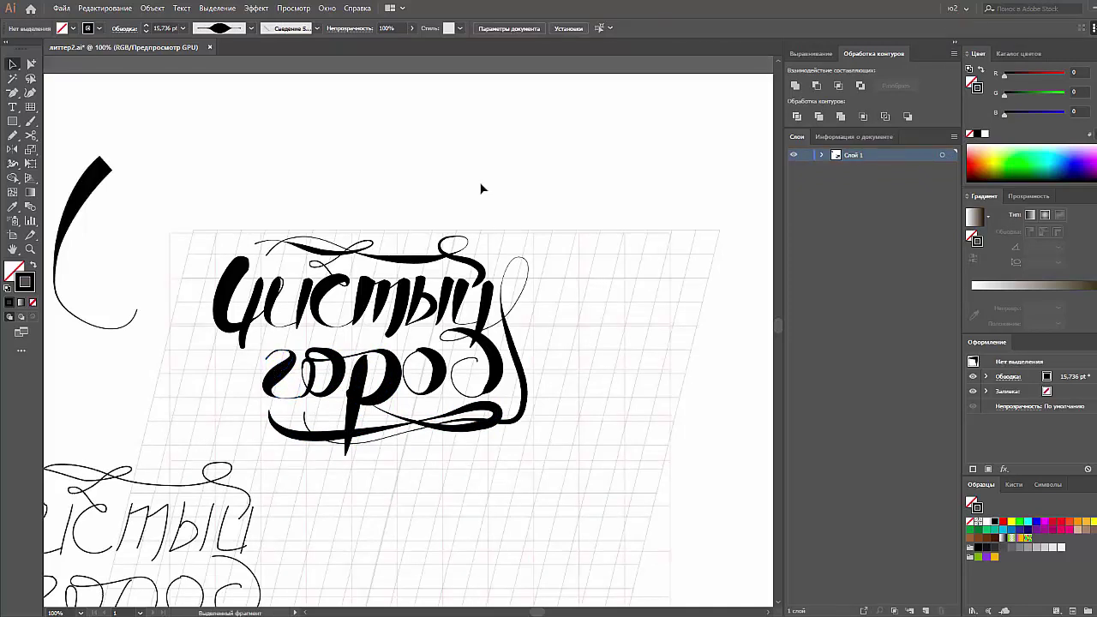
- Remove the stray top-left stroke and draw a Pencil curl at the bottom flourish's left end
{"action": "key", "text": "ctrl+minus"}
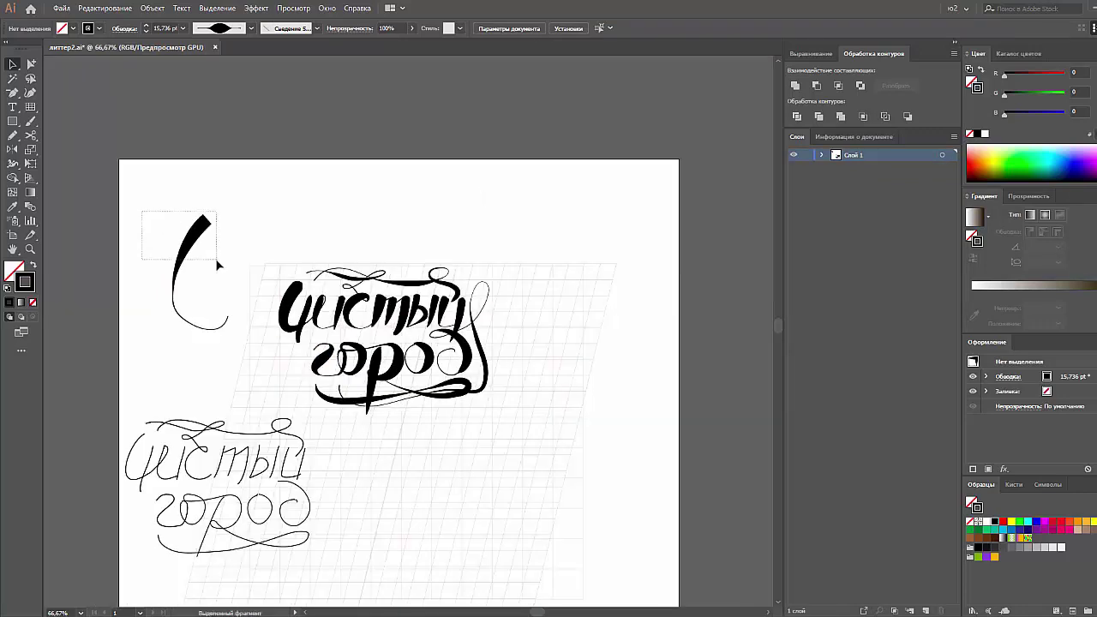
{"action": "key", "text": "ctrl+z"}
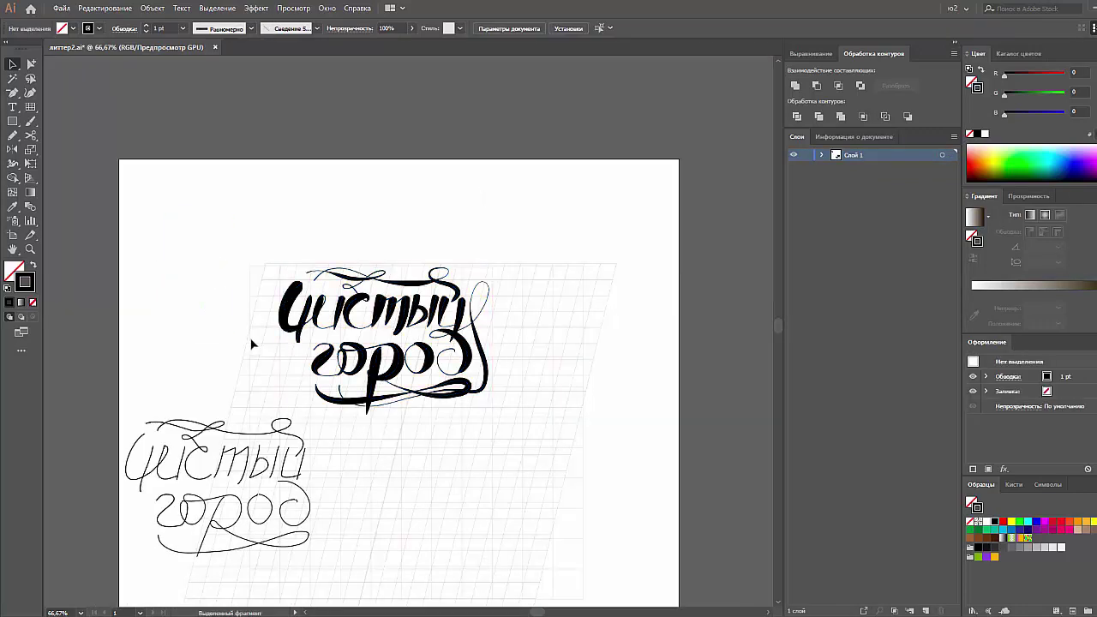
{"action": "key", "text": "n"}
{"action": "left_click_drag", "start_coordinate": [317, 396], "coordinate": [376, 403]}
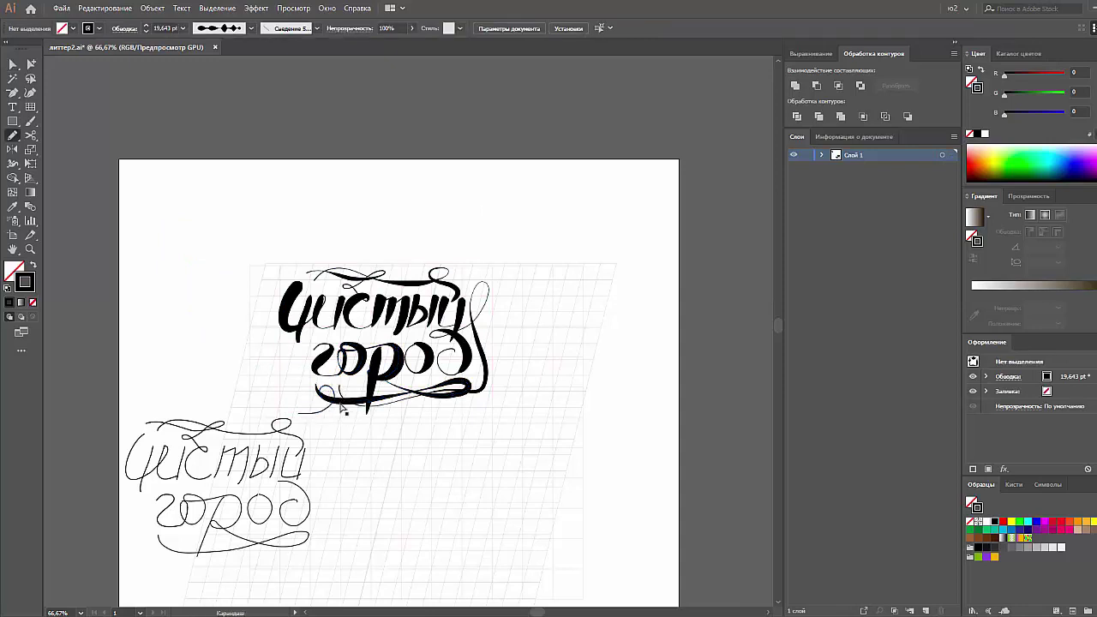
- Delete the trailing end anchor of the thin looped stroke at the left
{"action": "key", "text": "minus"}
{"action": "left_click", "coordinate": [324, 396]}
{"action": "key", "text": "Return"}
{"action": "left_click", "coordinate": [324, 396]}
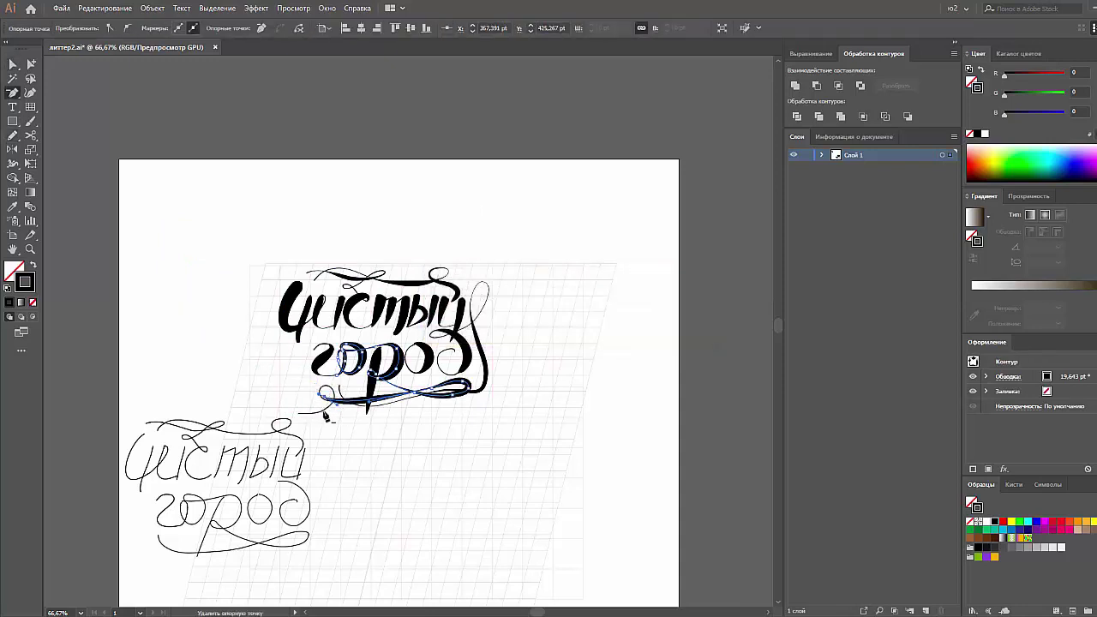
{"action": "key", "text": "a"}
{"action": "scroll", "coordinate": [326, 415], "scroll_direction": "up", "scroll_amount": 3}
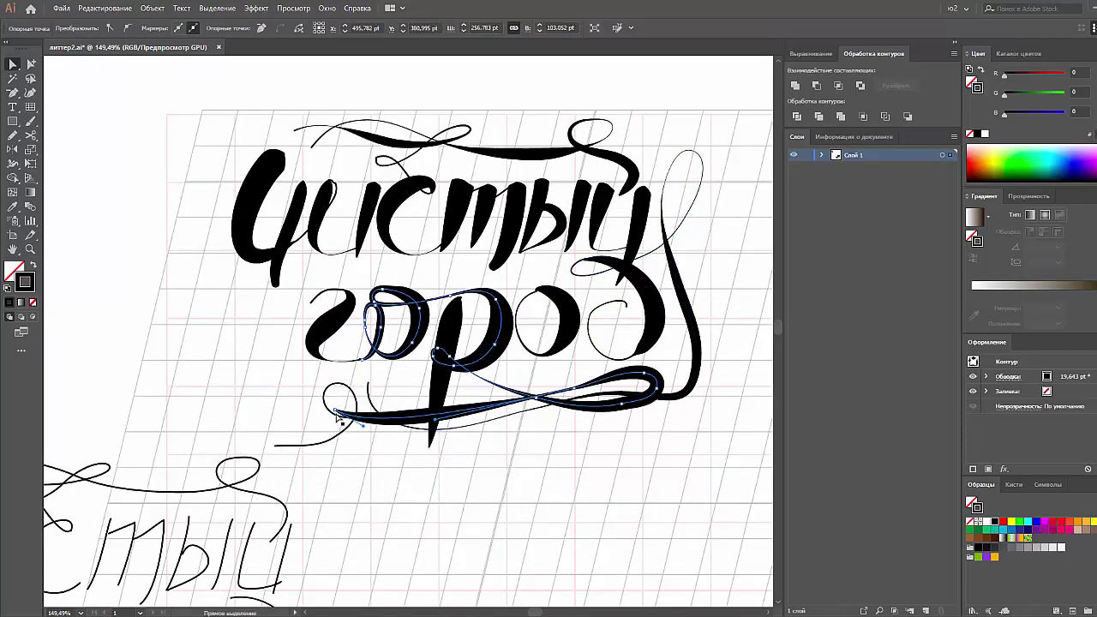
{"action": "left_click", "coordinate": [275, 445]}
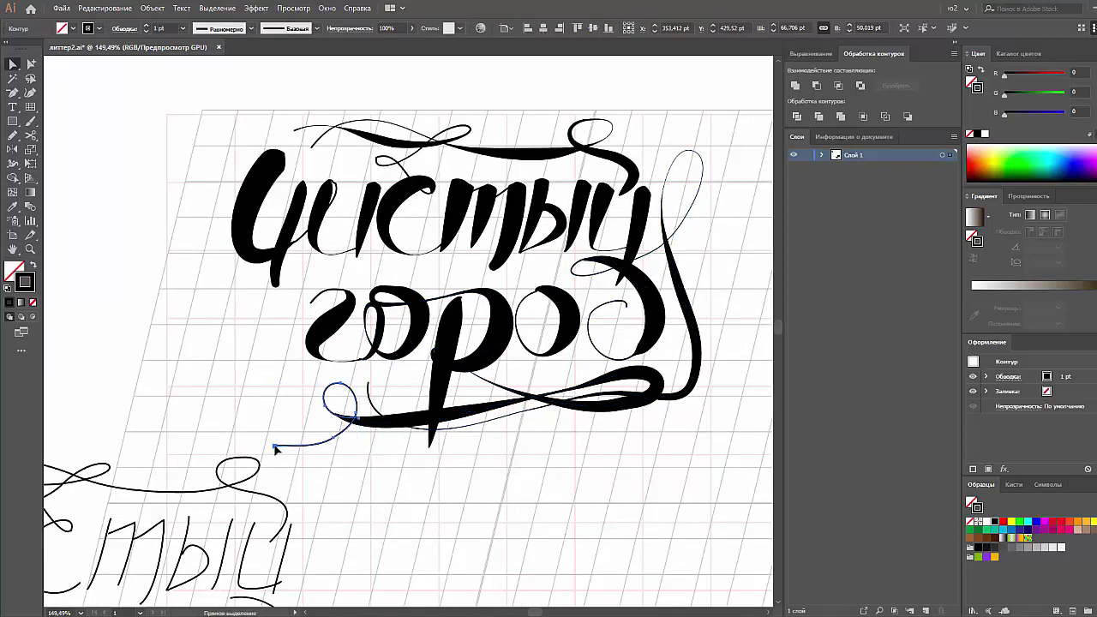
{"action": "key", "text": "Delete"}
- Thicken the small curl at the flourish's left end with the Width tool
{"action": "key", "text": "shift+w"}
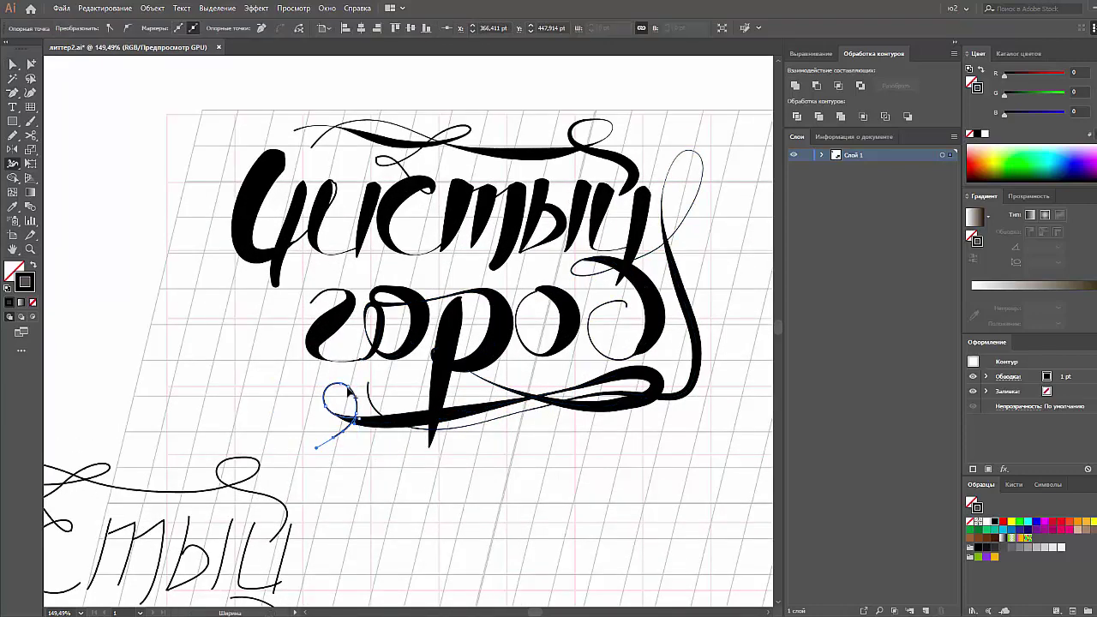
{"action": "left_click_drag", "start_coordinate": [349, 391], "coordinate": [375, 426]}
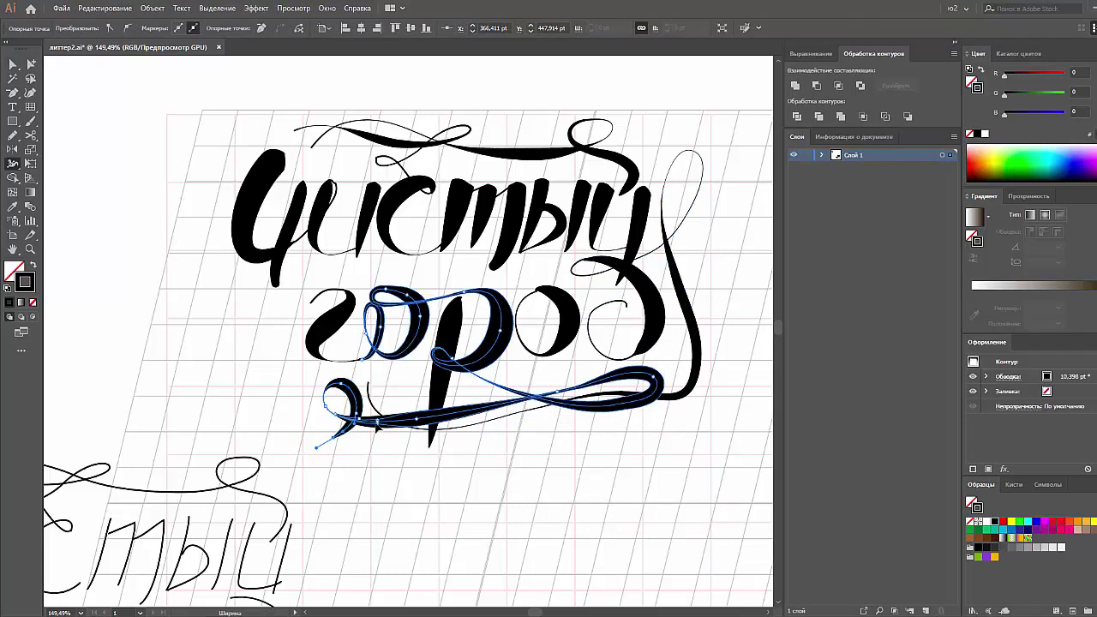
{"action": "key", "text": "a"}
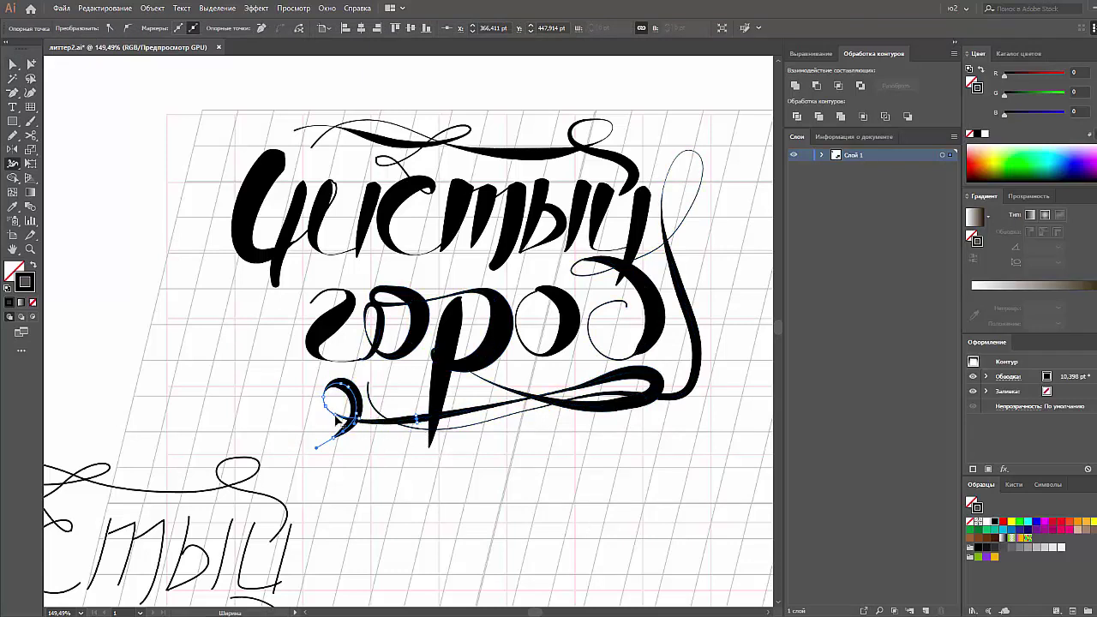
{"action": "left_click", "coordinate": [336, 418]}
{"action": "left_click", "coordinate": [335, 417]}
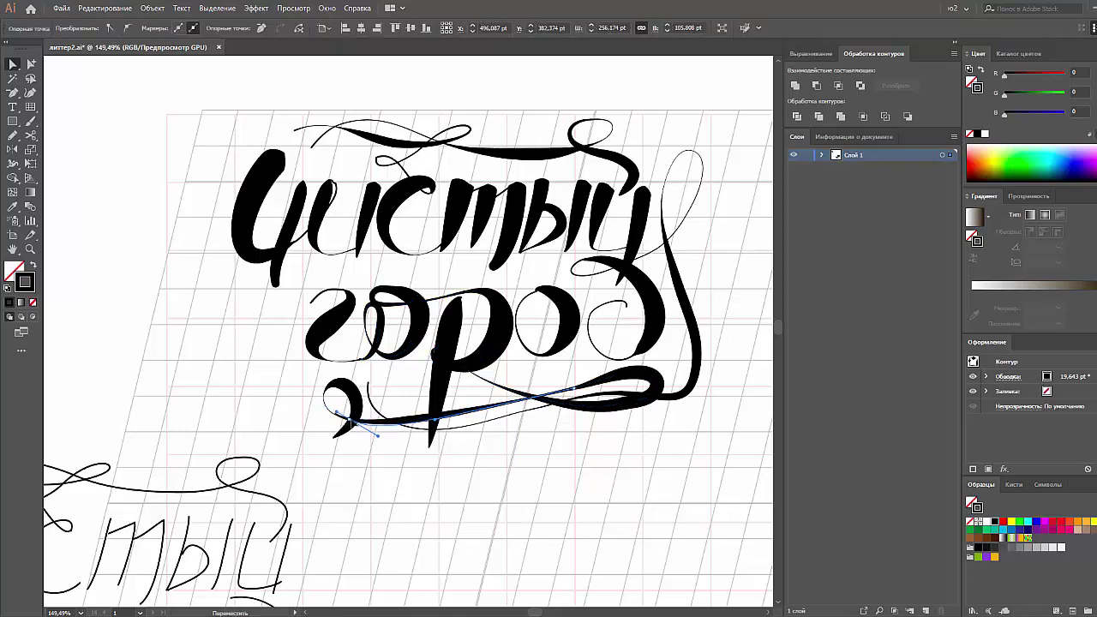
{"action": "left_click", "coordinate": [386, 455]}
{"action": "key", "text": "ctrl+1"}
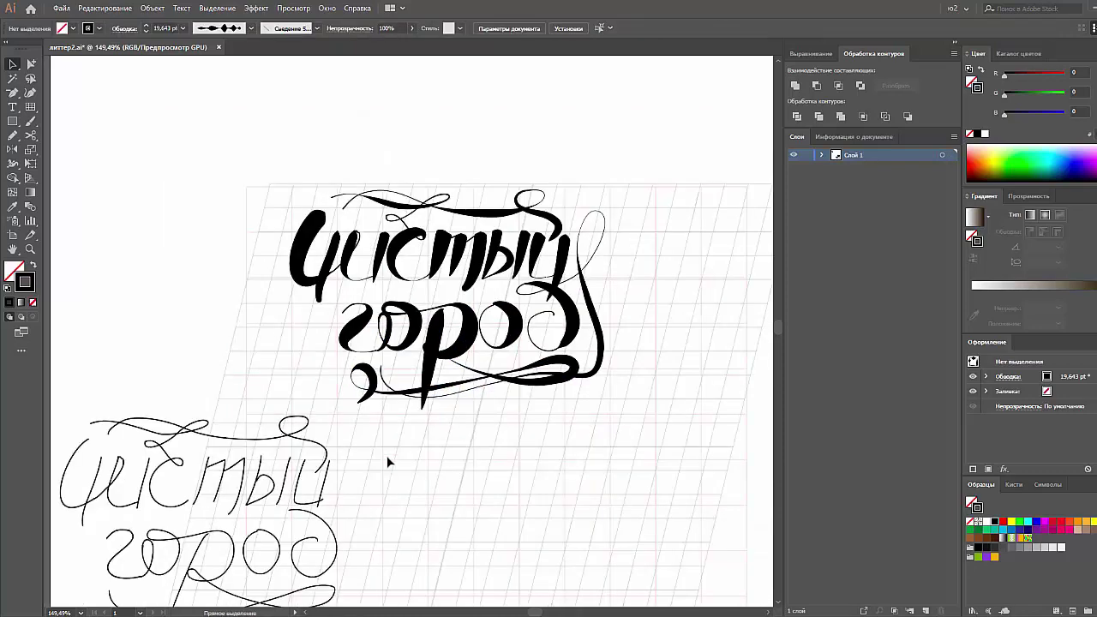
{"action": "key", "text": "v"}
{"action": "left_click", "coordinate": [566, 370]}
{"action": "key", "text": "shift+w"}
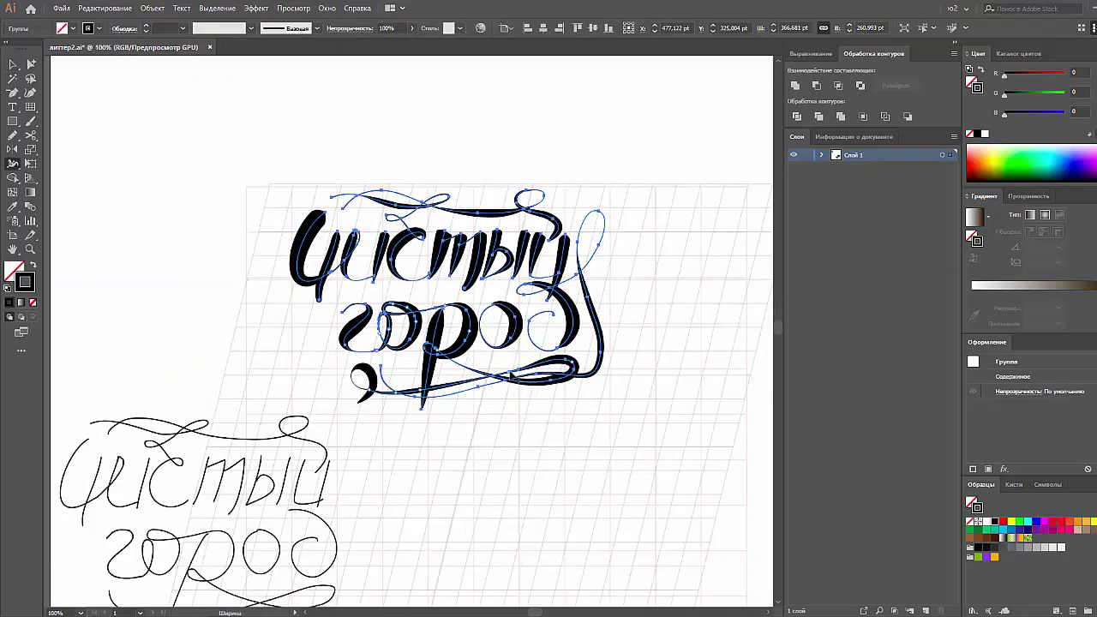
{"action": "double_click", "coordinate": [511, 374]}
{"action": "key", "text": "Return"}
{"action": "key", "text": "ctrl+plus"}
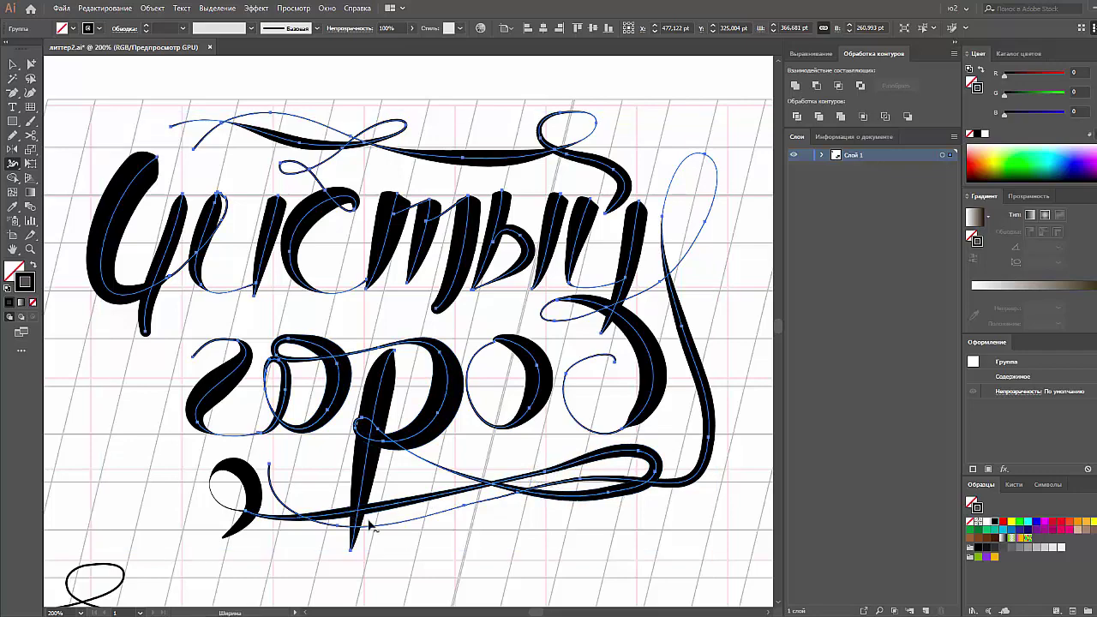
{"action": "key", "text": "ctrl+1"}
{"action": "key", "text": "v"}
{"action": "key", "text": "ctrl+a"}
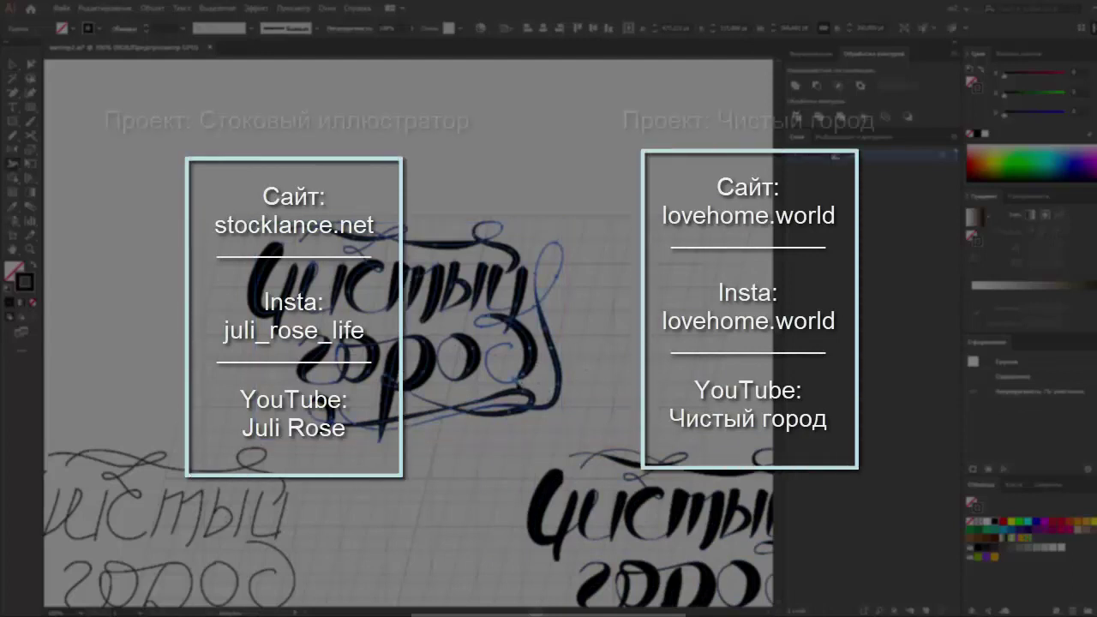
- Change the selected lettering's fill from black to dark teal (R0 G85 B115), then deselect
{"action": "left_click", "coordinate": [153, 8]}
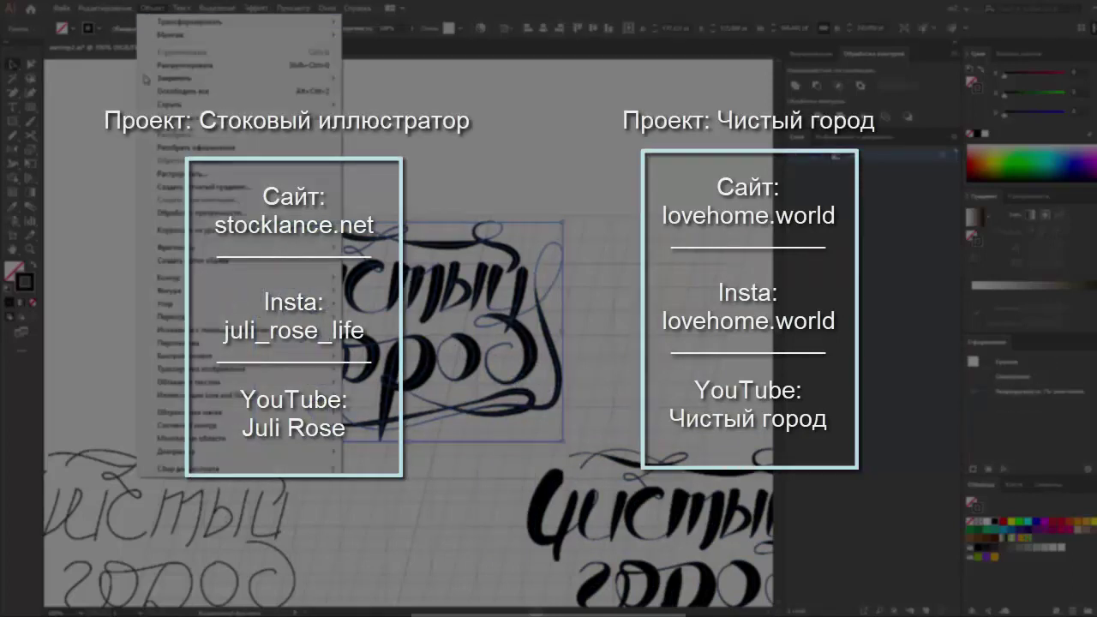
{"action": "left_click", "coordinate": [171, 147]}
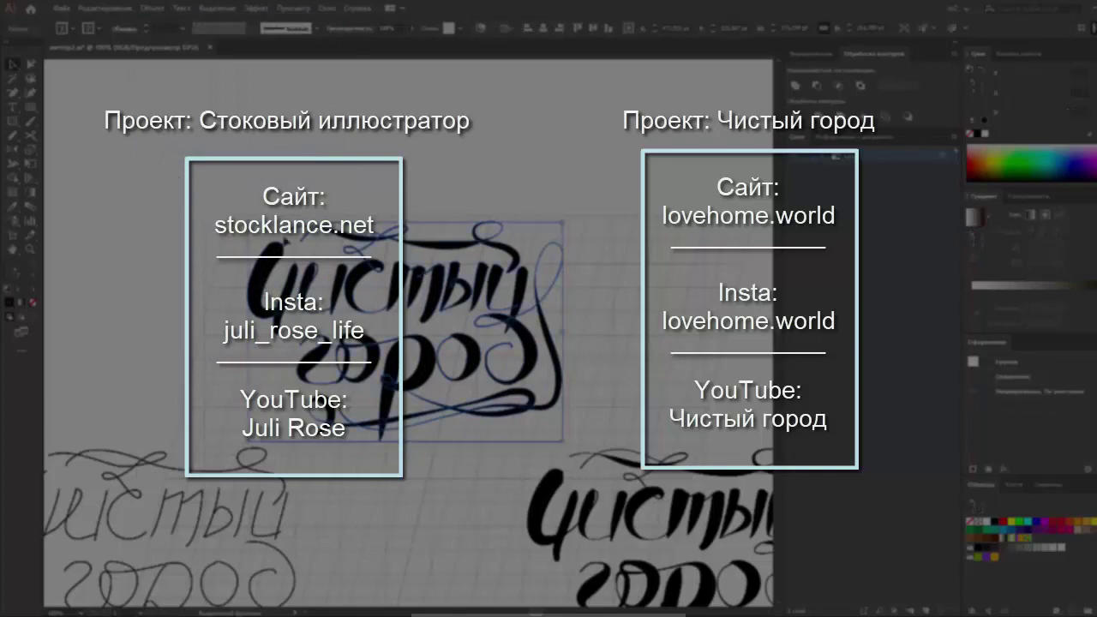
{"action": "left_click", "coordinate": [1046, 144]}
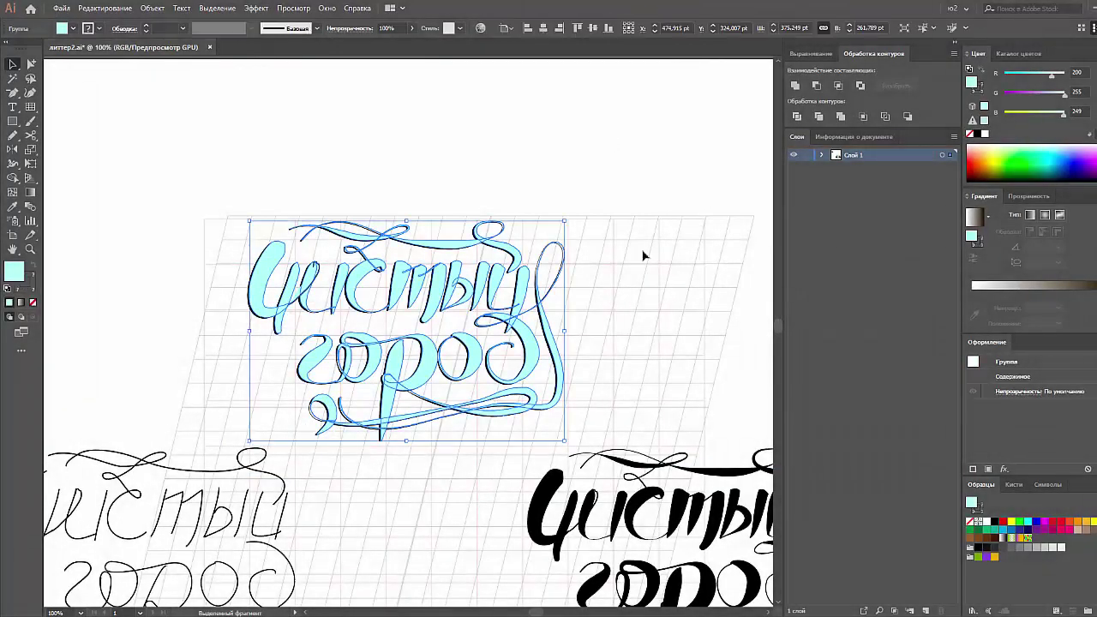
{"action": "left_click", "coordinate": [1056, 164]}
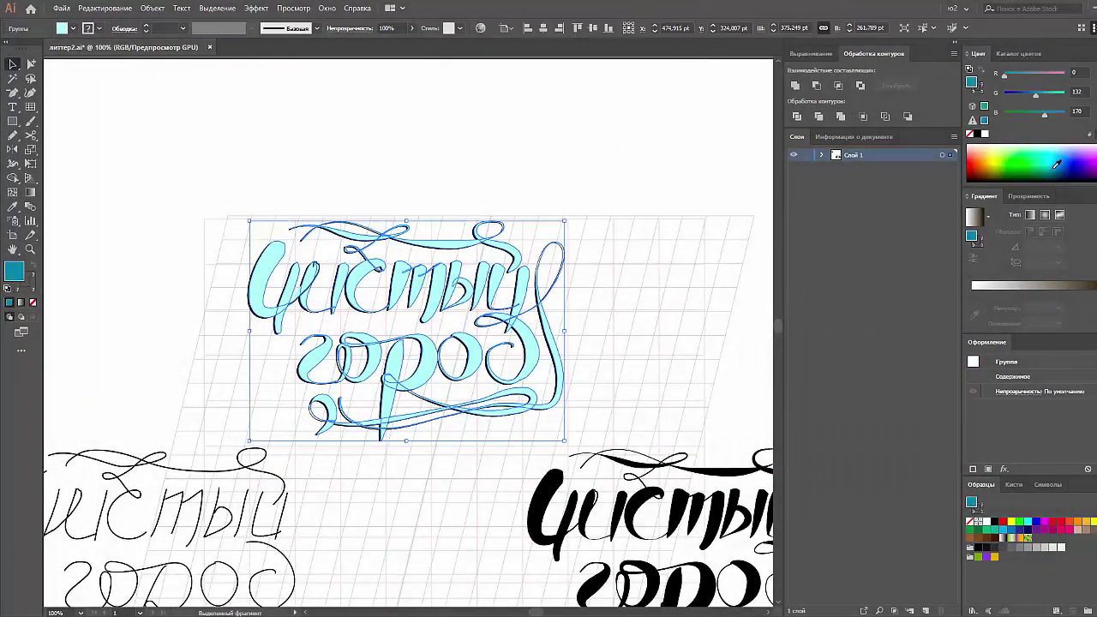
{"action": "left_click", "coordinate": [669, 272]}
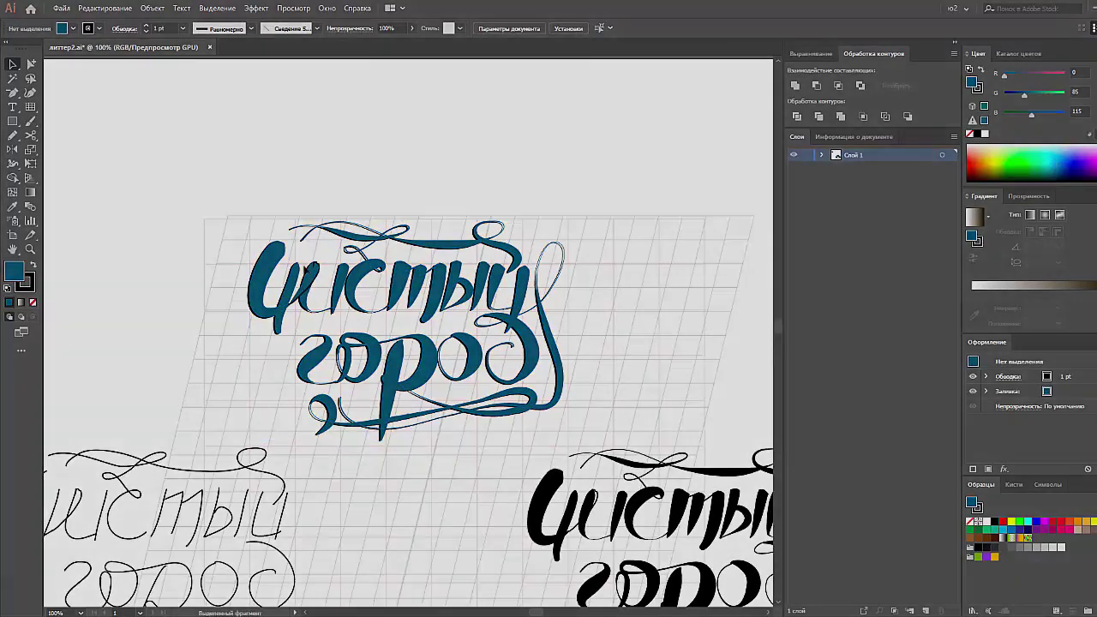